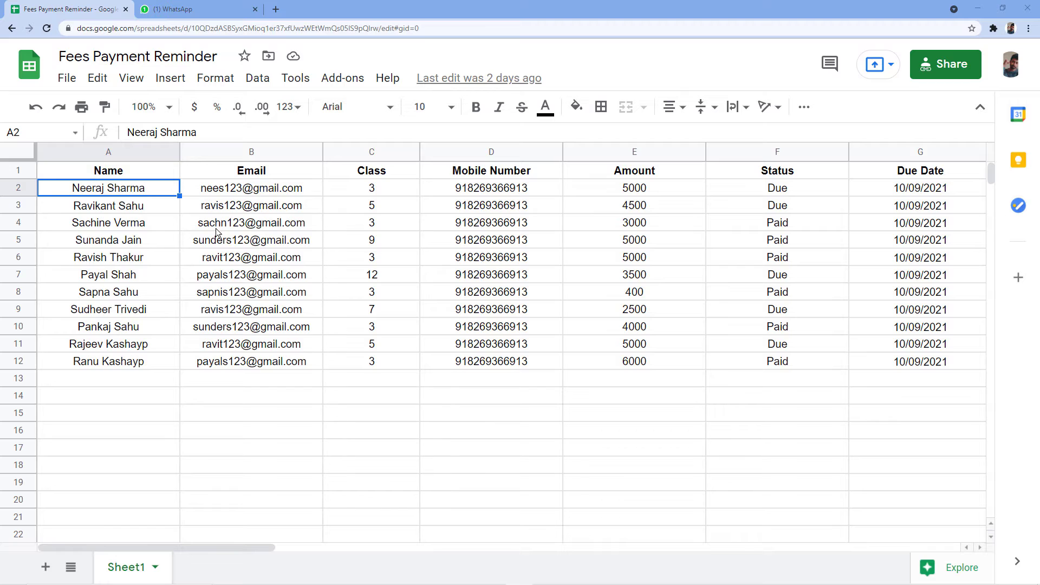
Open the unread fee reminder in WhatsApp and compare its amount and due date with the first student's row in the spreadsheet.
click(212, 9)
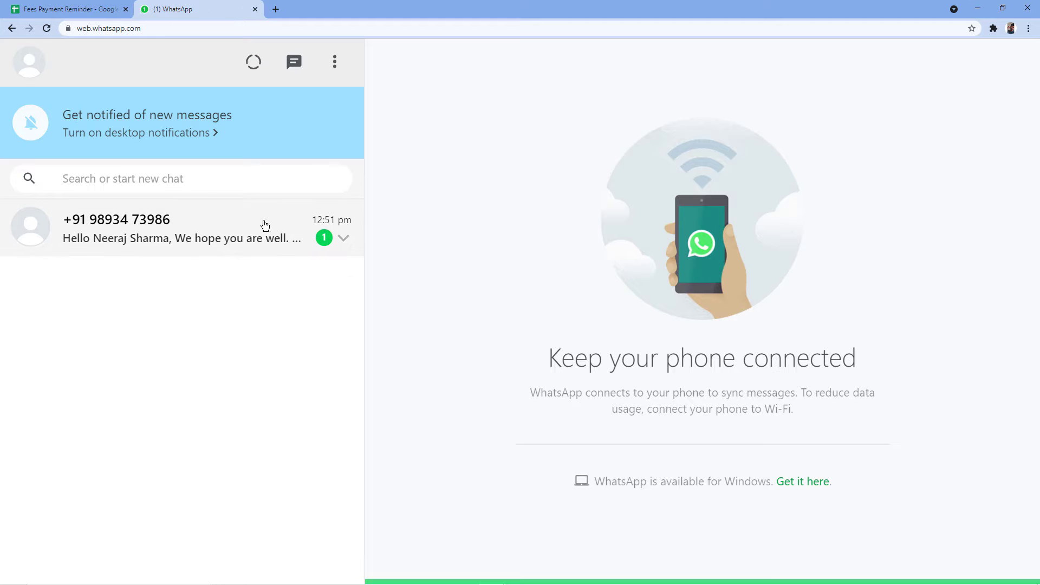
click(242, 233)
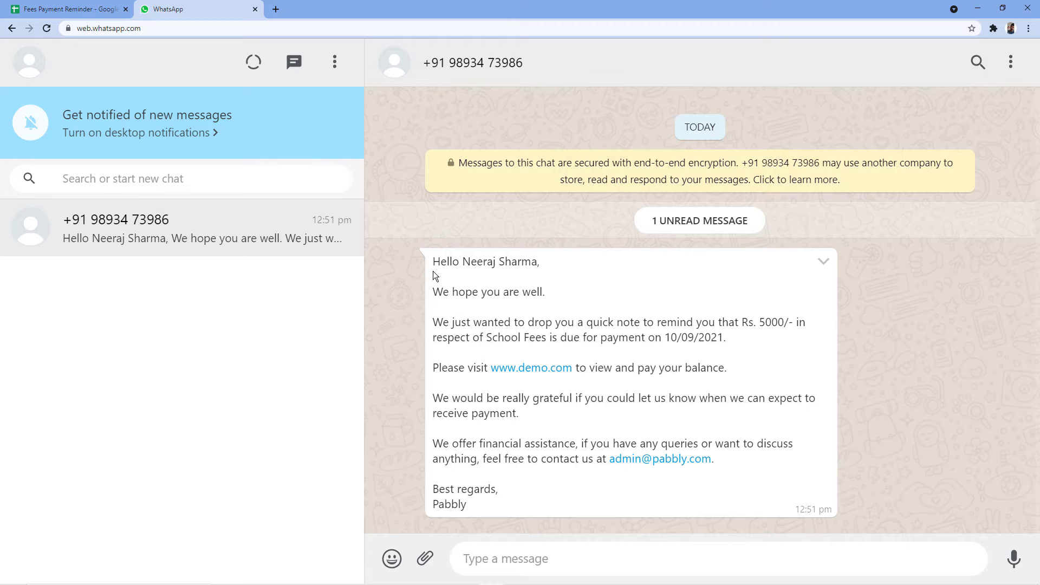
click(80, 10)
click(174, 10)
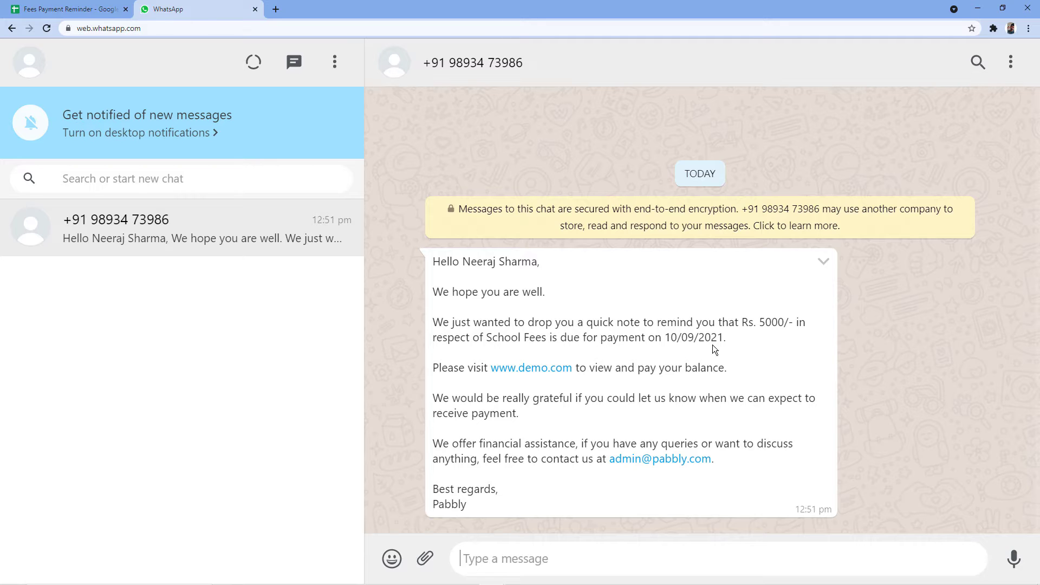
drag(743, 321, 796, 322)
click(71, 9)
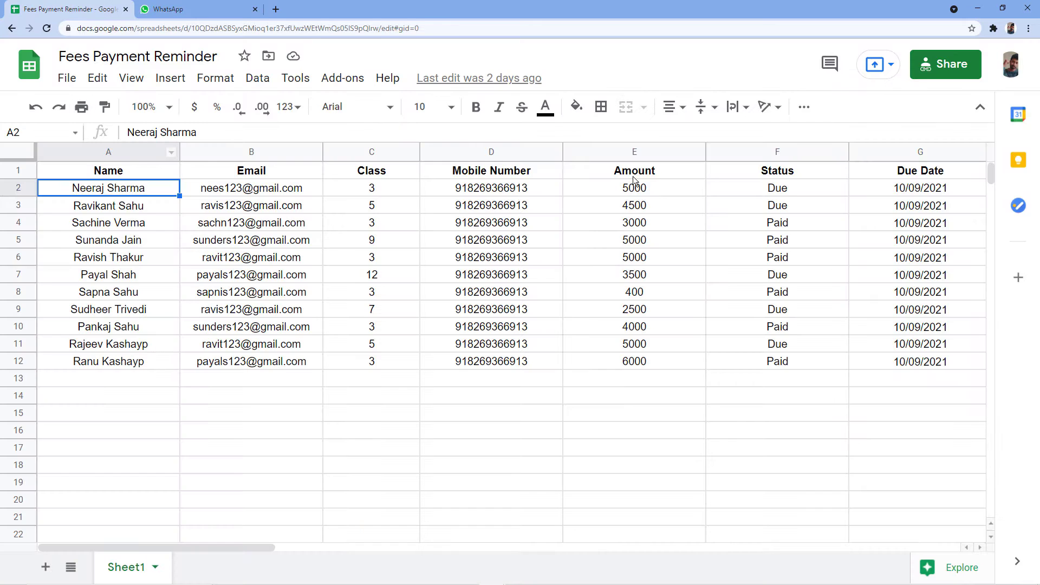
click(640, 193)
click(906, 187)
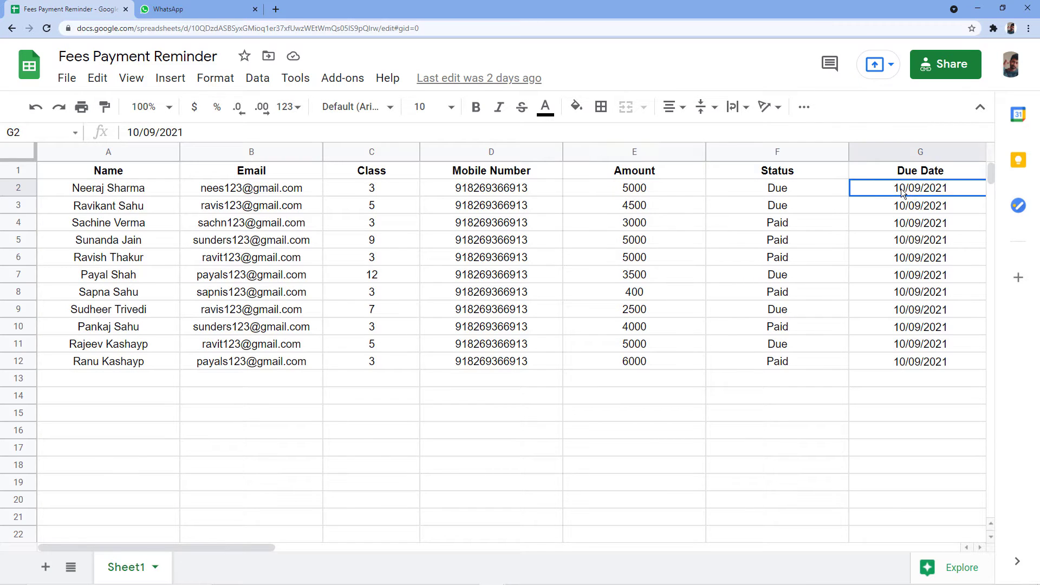
click(167, 10)
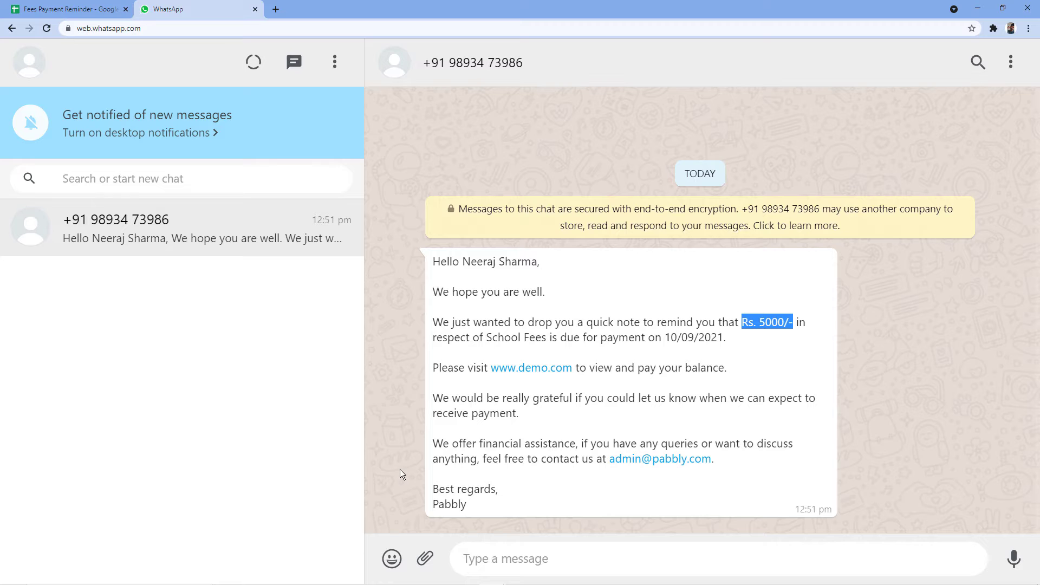
Check the first student's payment status and due date in the spreadsheet against the WhatsApp reminder.
click(46, 9)
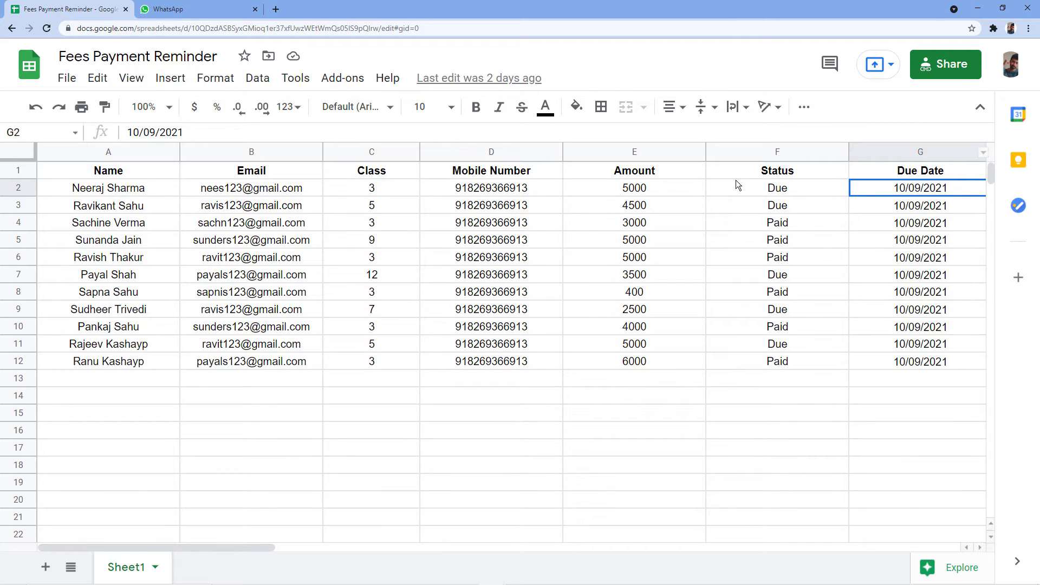
click(784, 190)
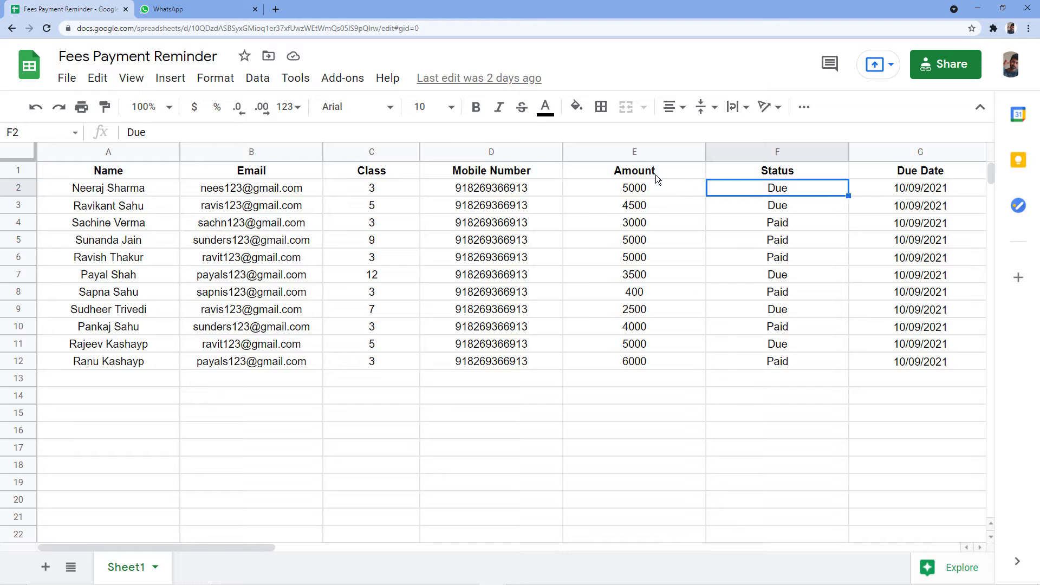
click(916, 187)
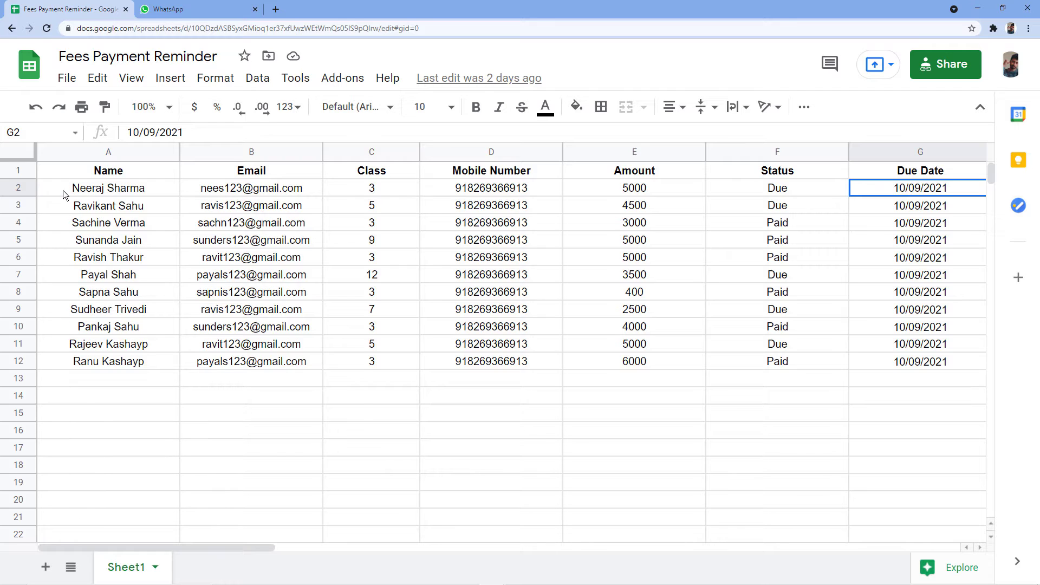
click(157, 9)
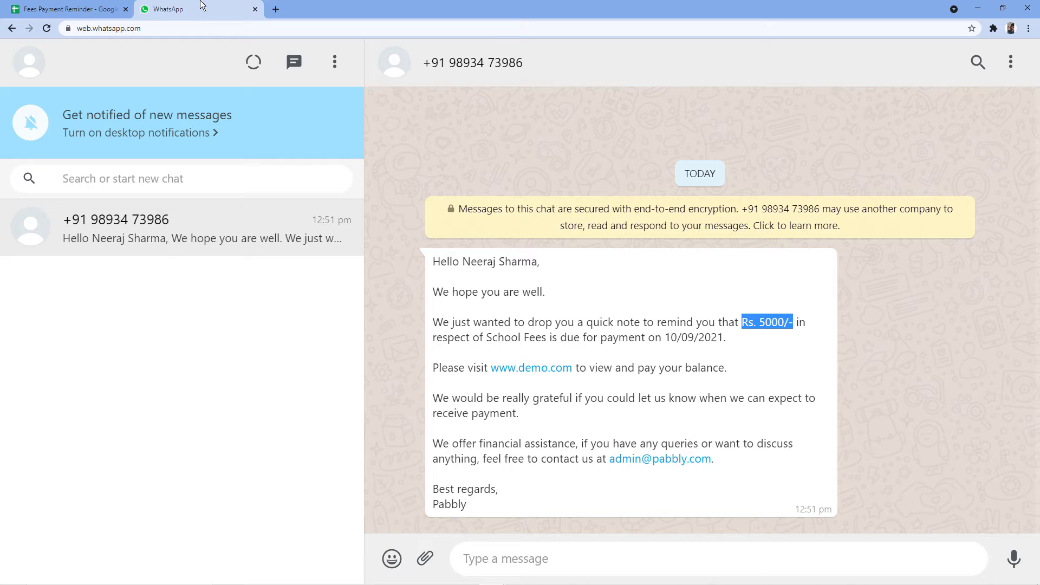
click(93, 6)
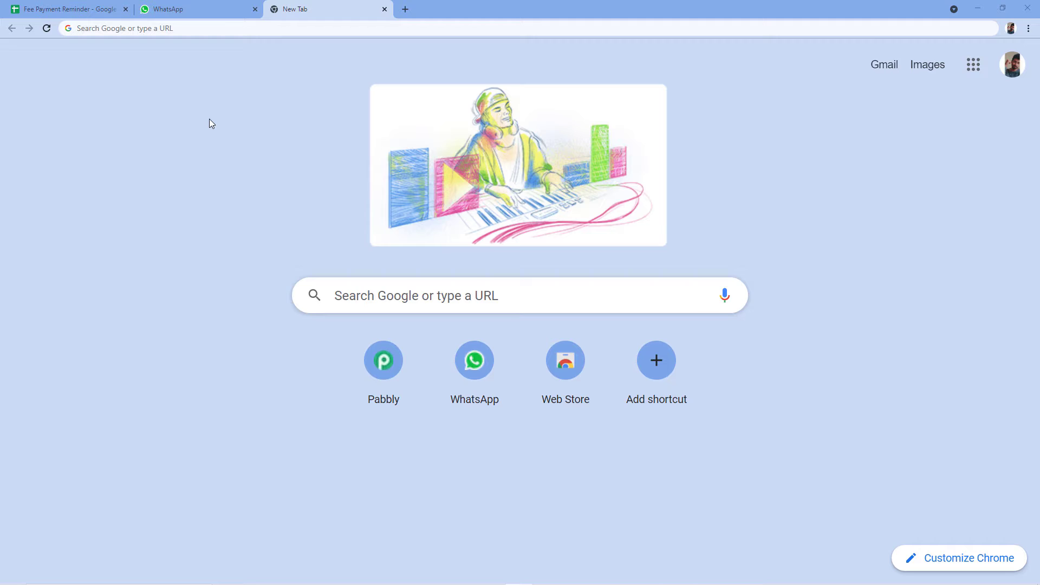
Load pabbly.com in the new browser tab and open the Pabbly Connect product page.
click(181, 29)
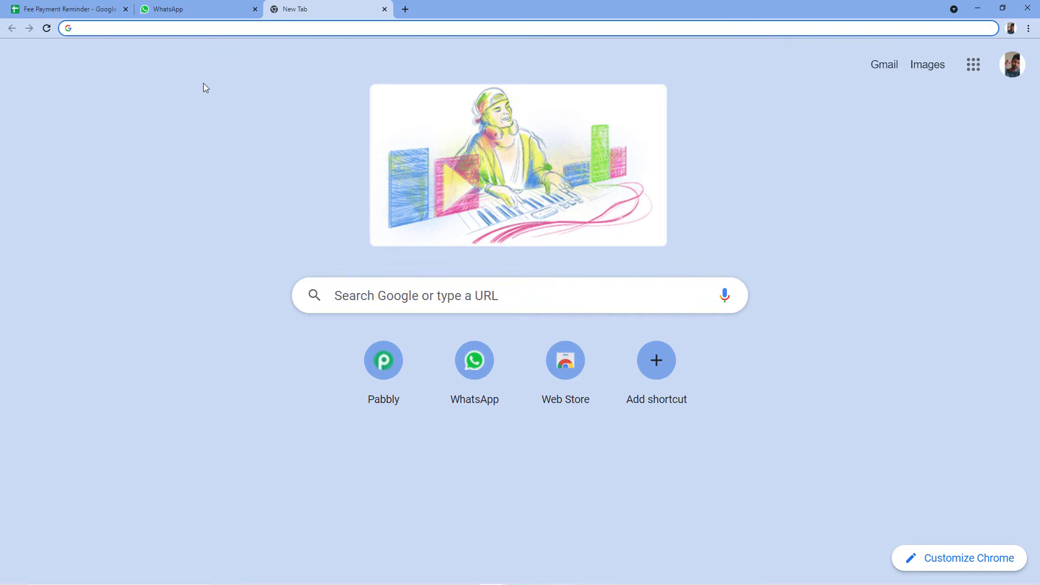
text(pabbly)
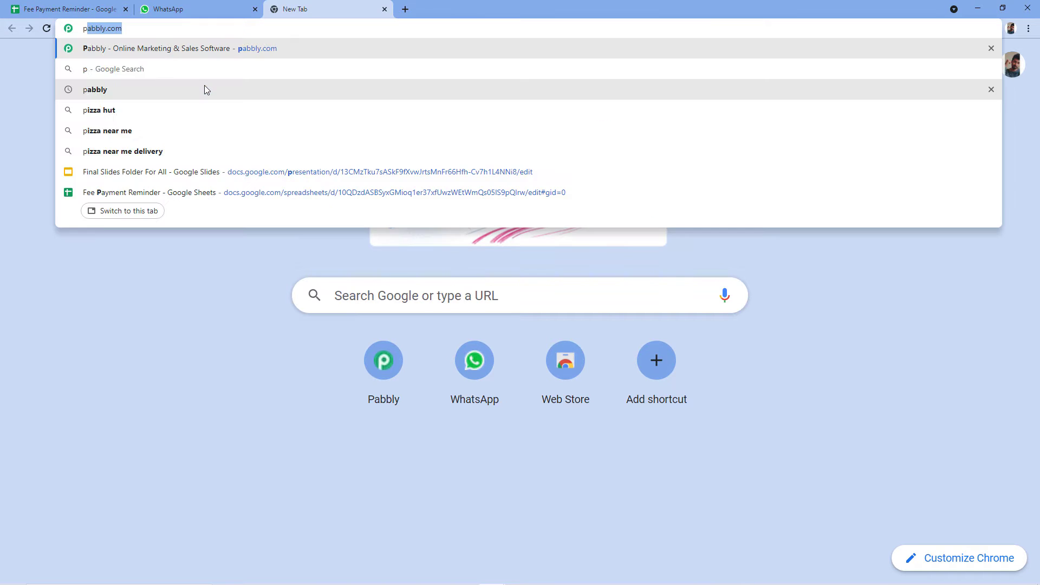
text(.com)
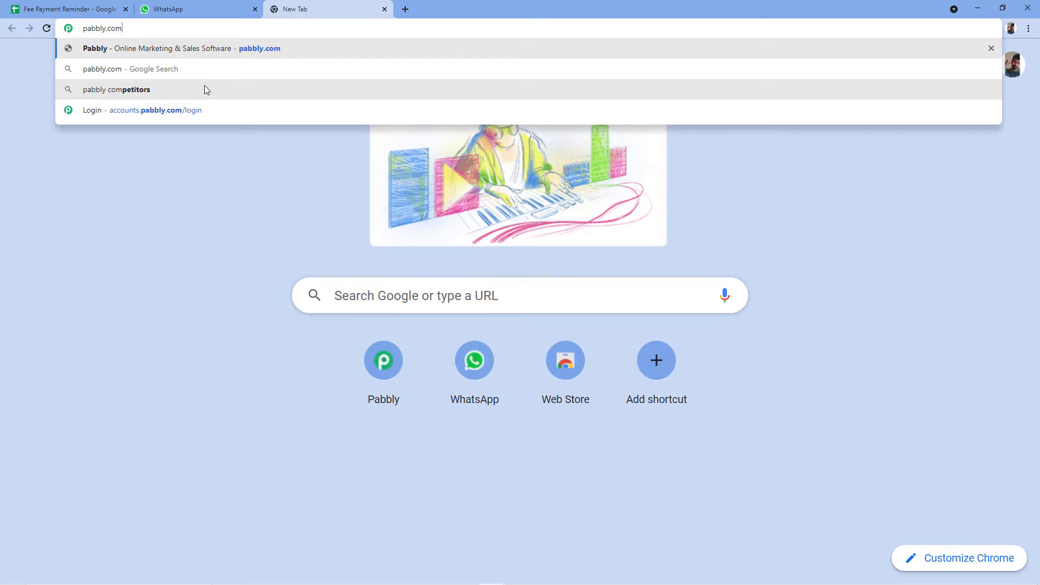
key(Return)
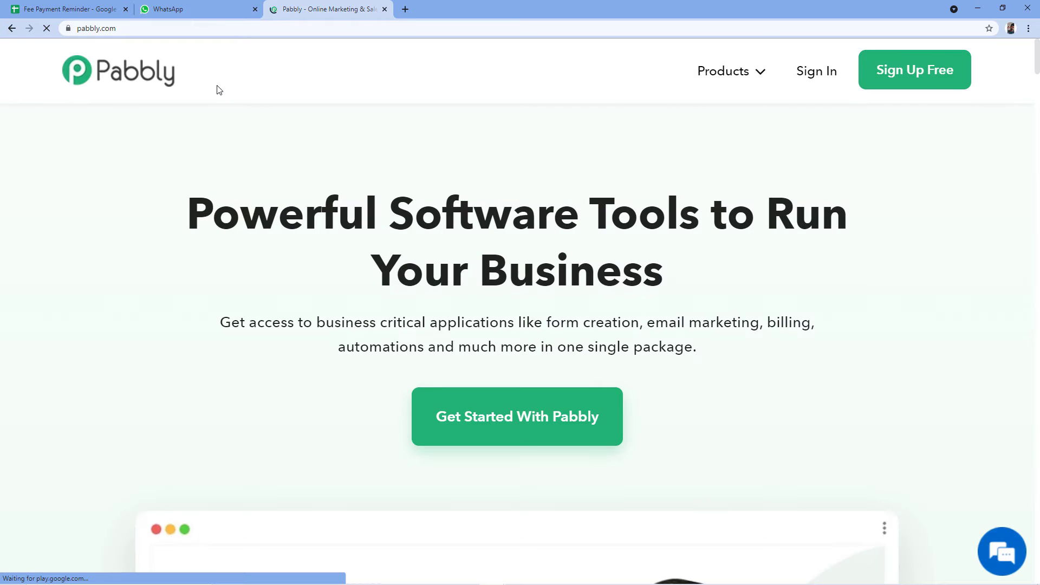
click(747, 79)
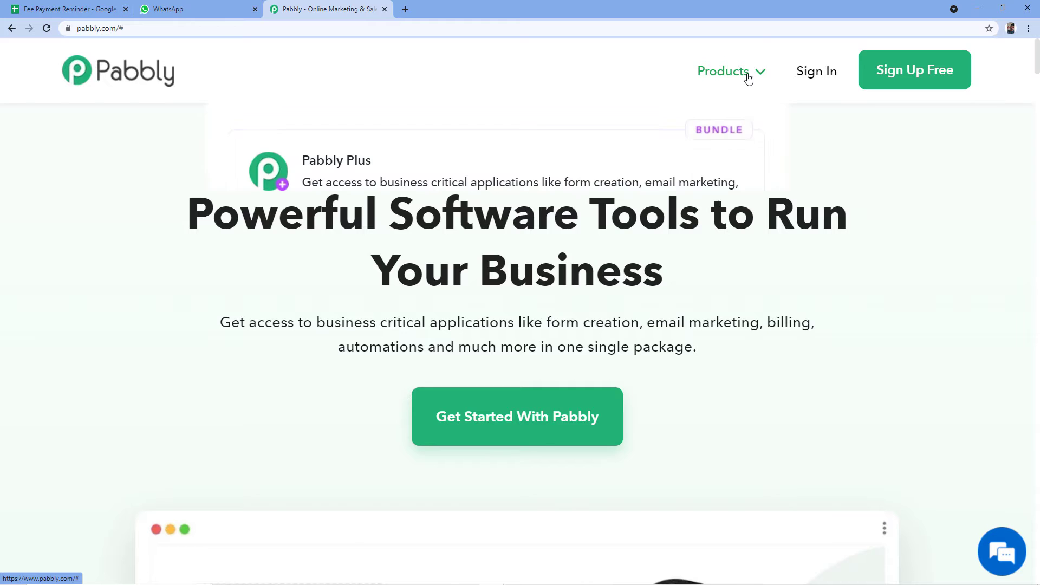
click(386, 292)
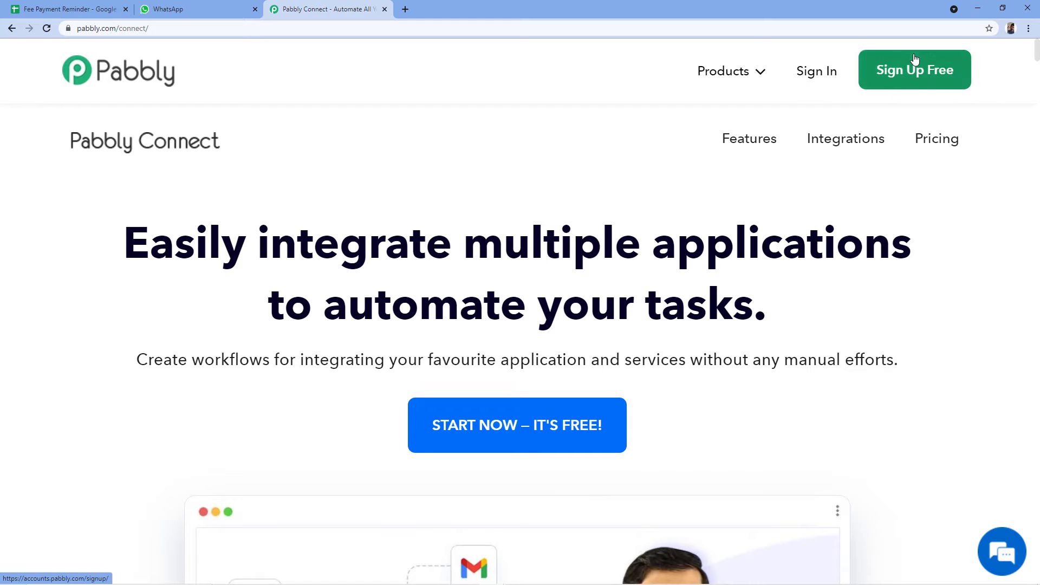
Sign in to Pabbly and access the Connect application from the list of apps.
click(827, 79)
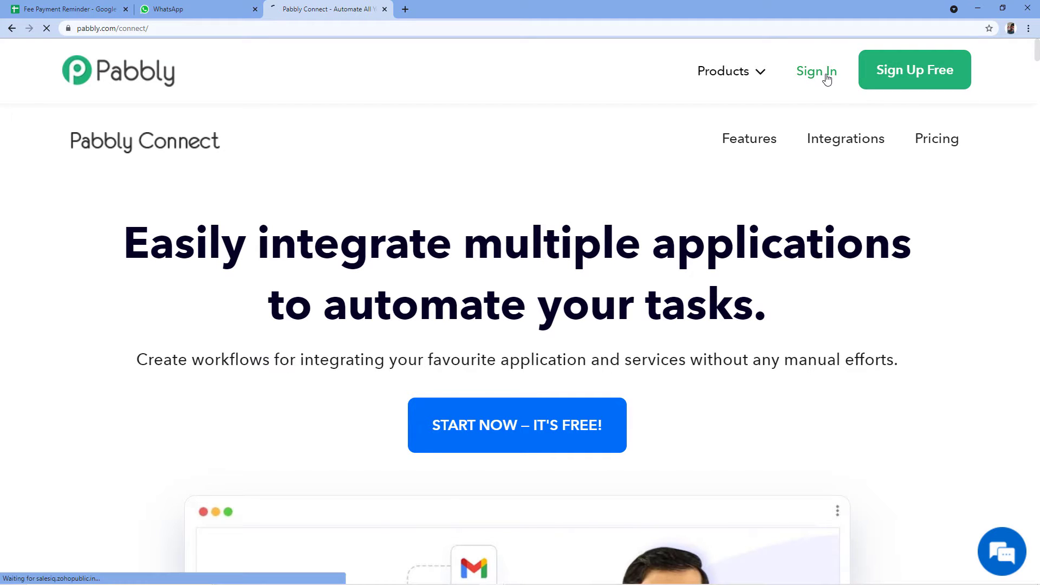
scroll(824, 76, down, 3)
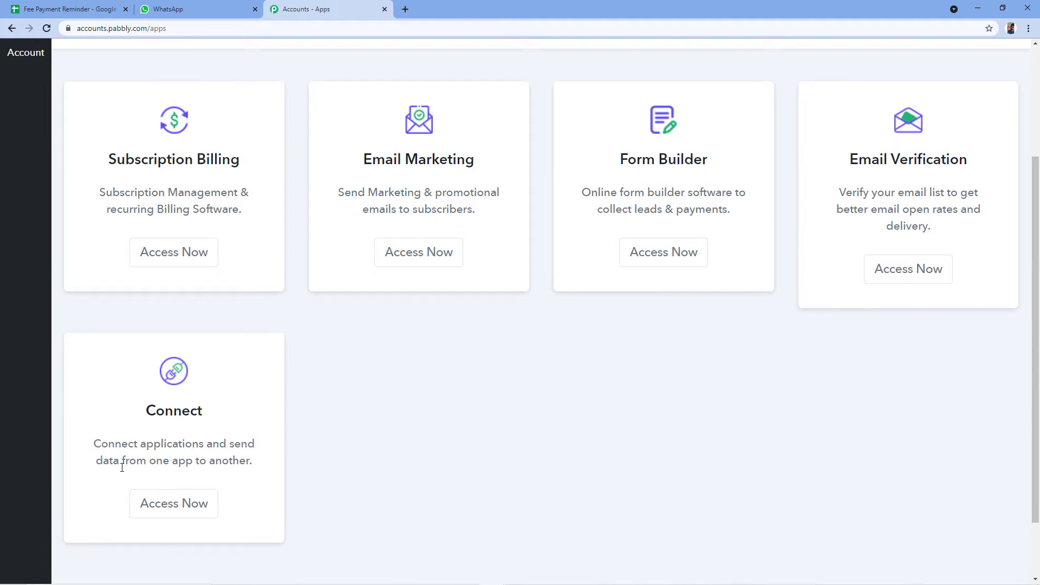
click(182, 517)
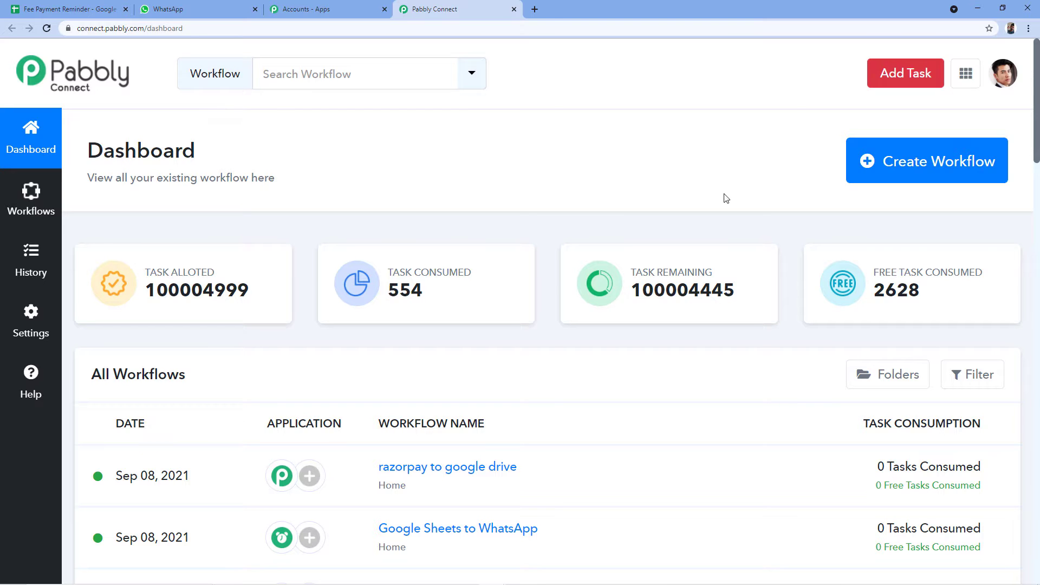
Create a new workflow named "Google Sheets to WhatsApp".
click(940, 165)
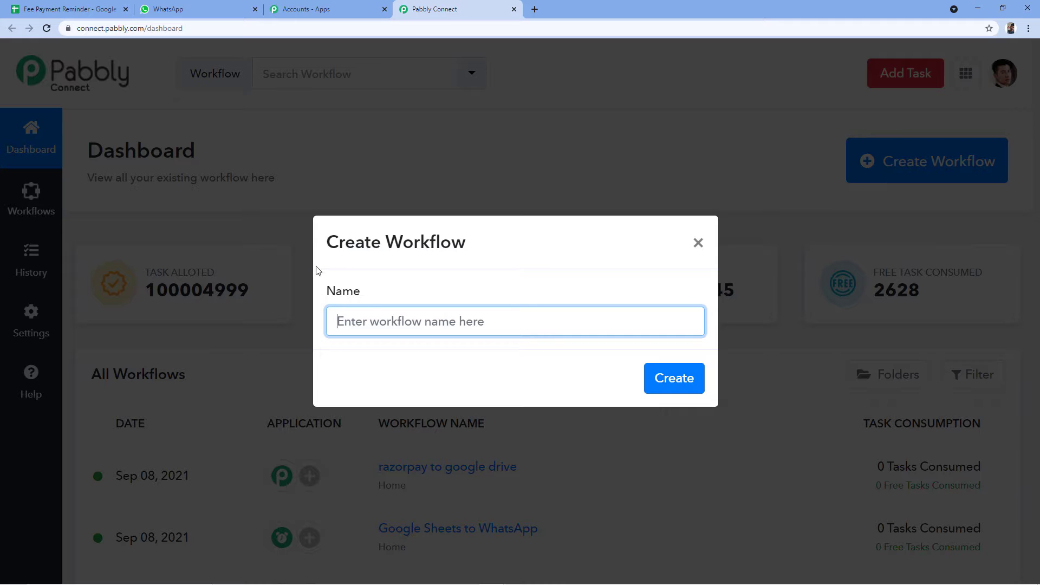
text(G)
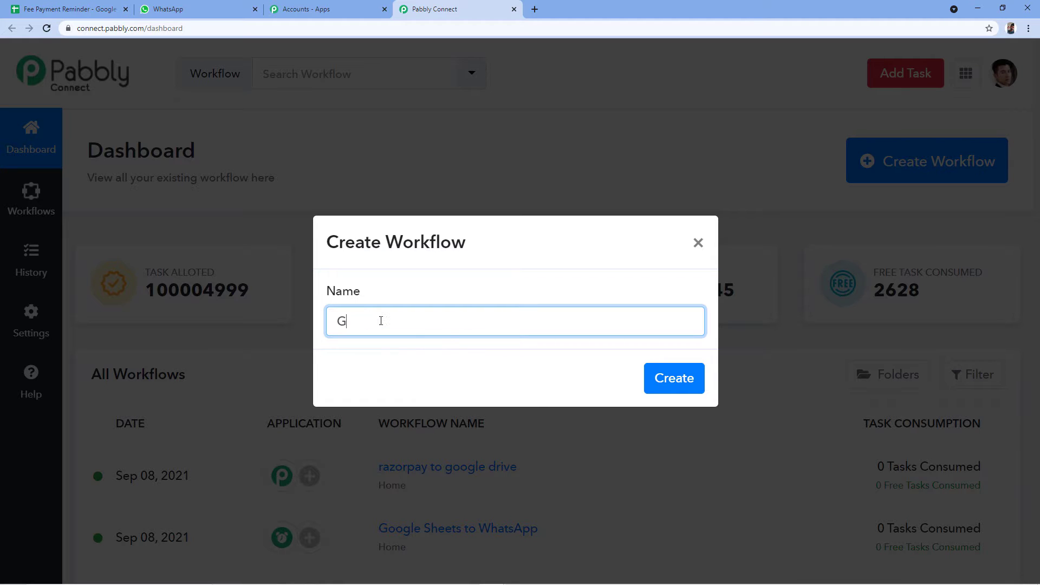
text(oogle Sheets to whatsApp)
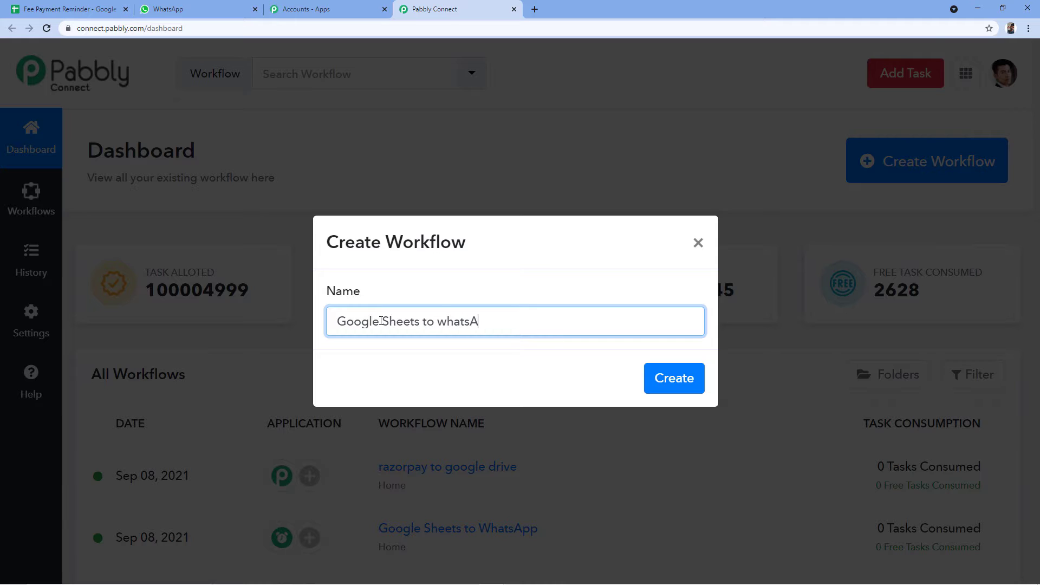
click(448, 321)
key(BackSpace)
text(W)
click(689, 383)
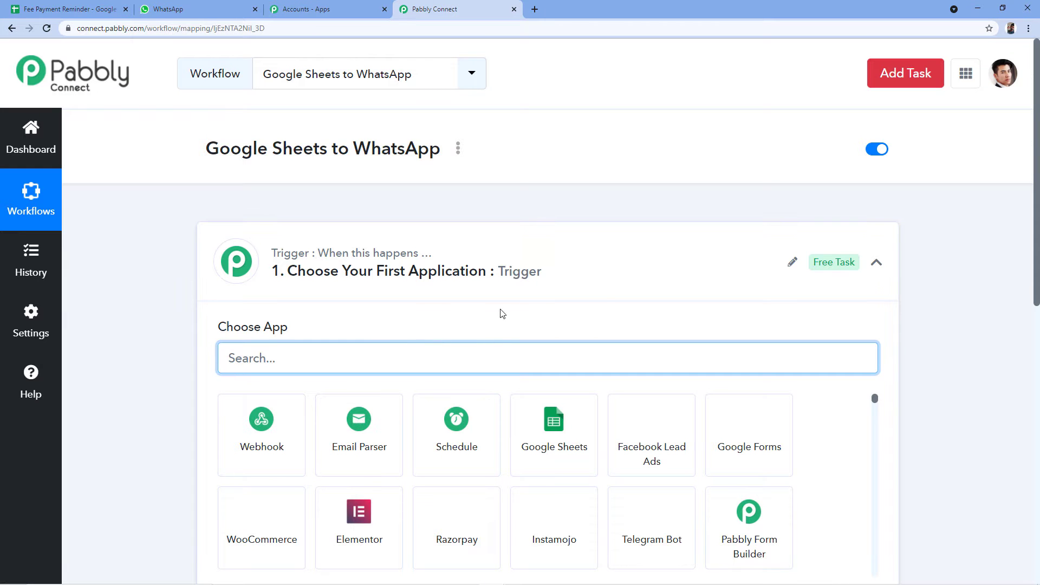
Review the descriptions of the workflow's trigger and action steps, and reopen the trigger's app selection.
click(603, 292)
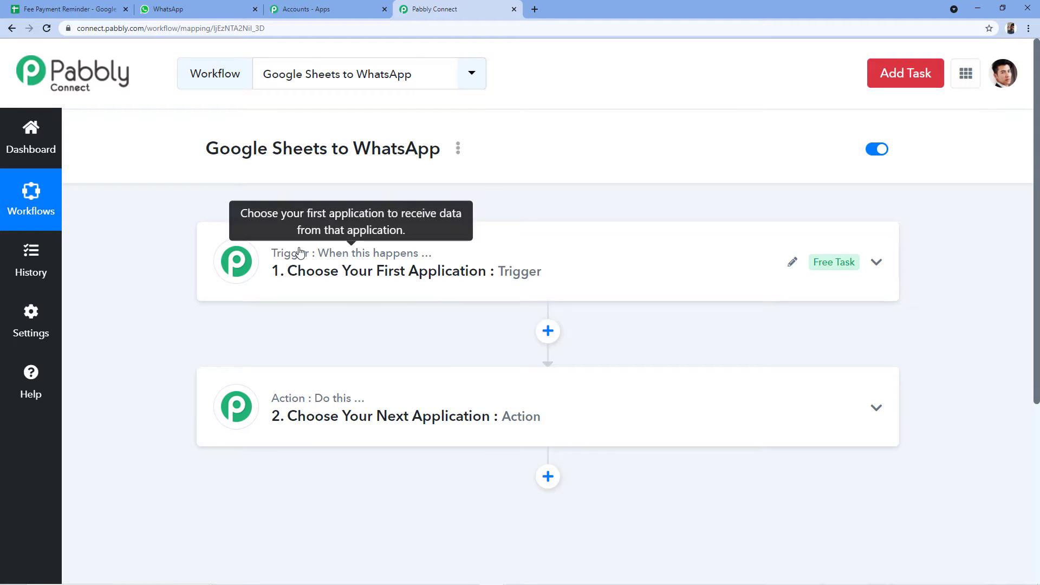
mouse_move(296, 403)
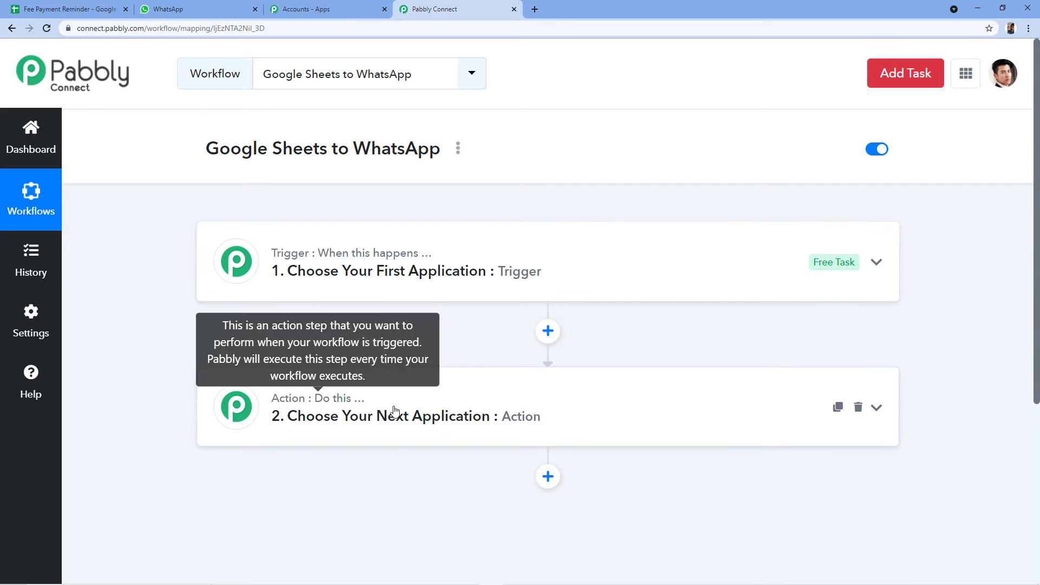
click(332, 274)
scroll(297, 297, down, 1)
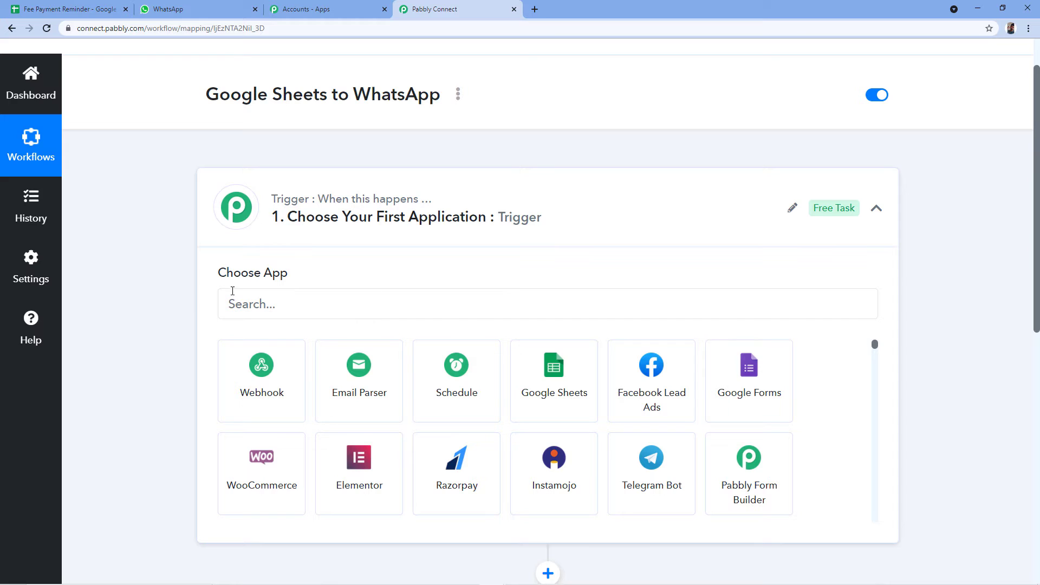
click(244, 305)
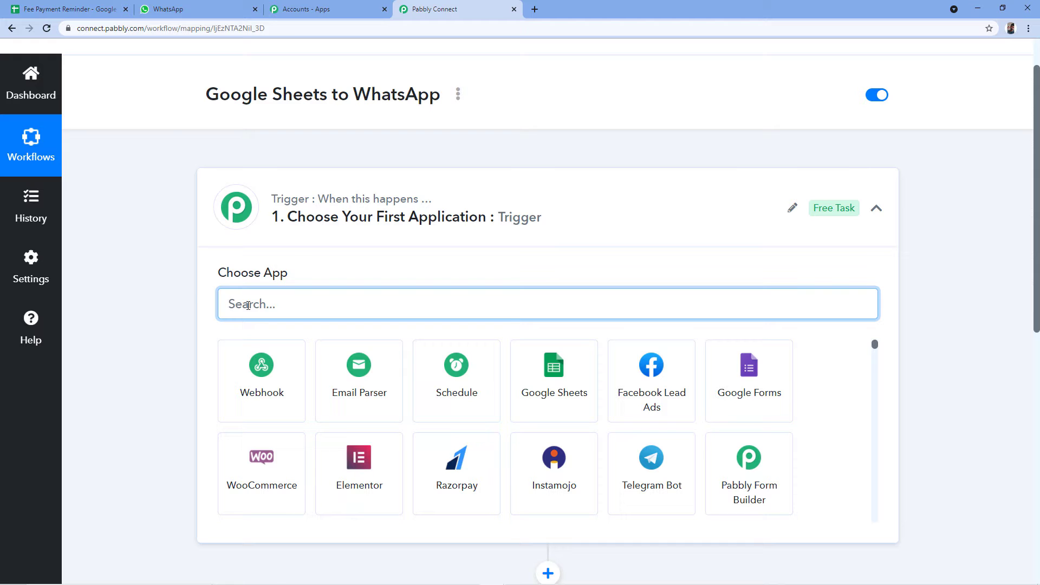
Switch to the Fee Payment Reminder spreadsheet and review the students' fee records.
click(67, 9)
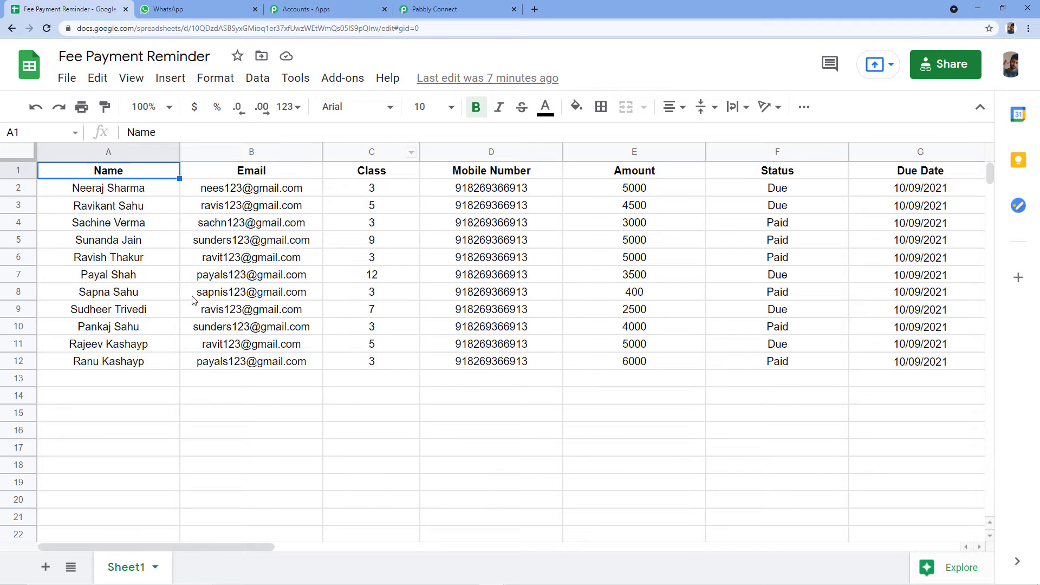
mouse_move(323, 303)
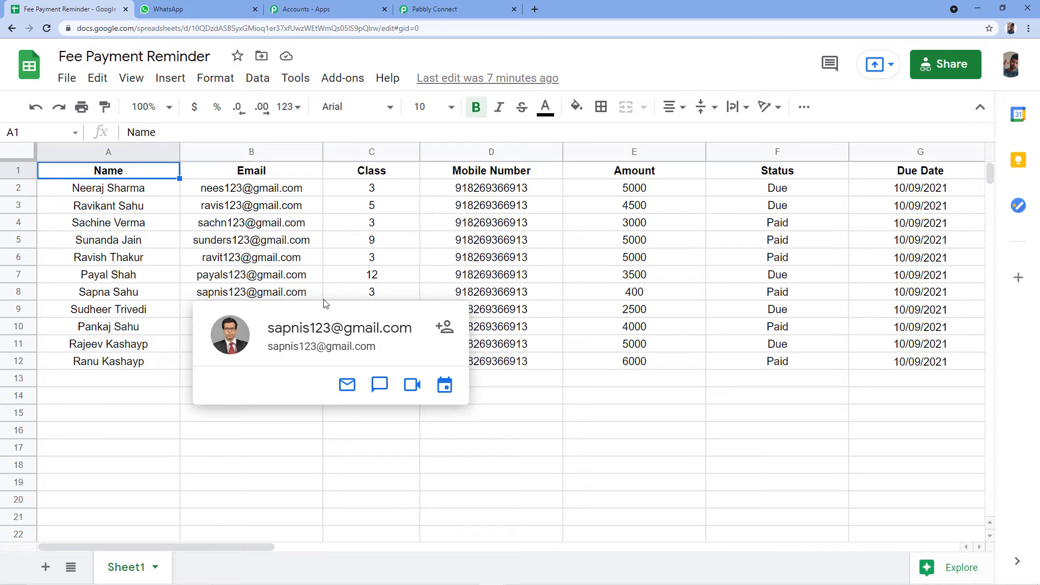
click(530, 433)
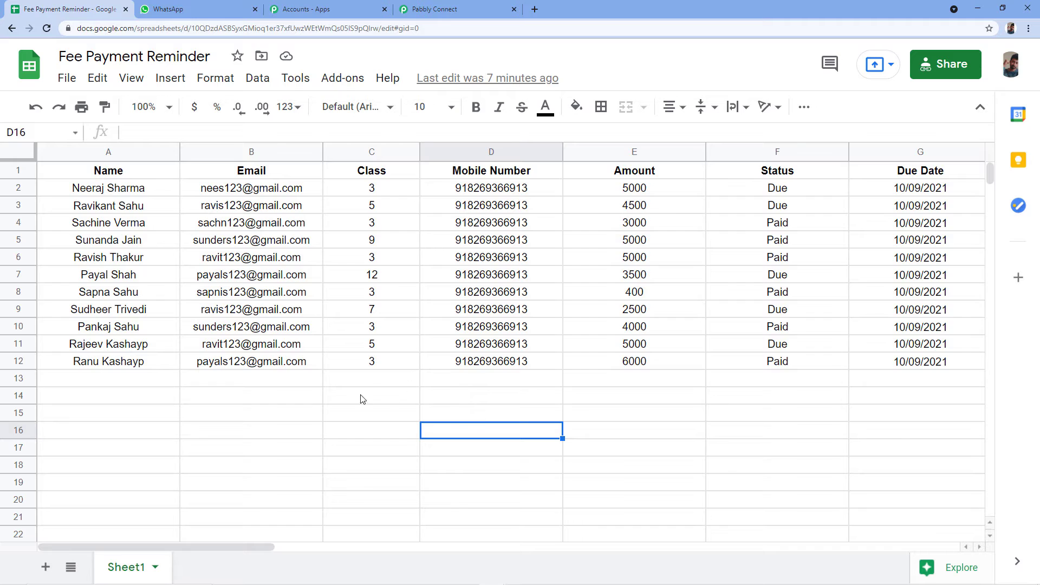
click(300, 379)
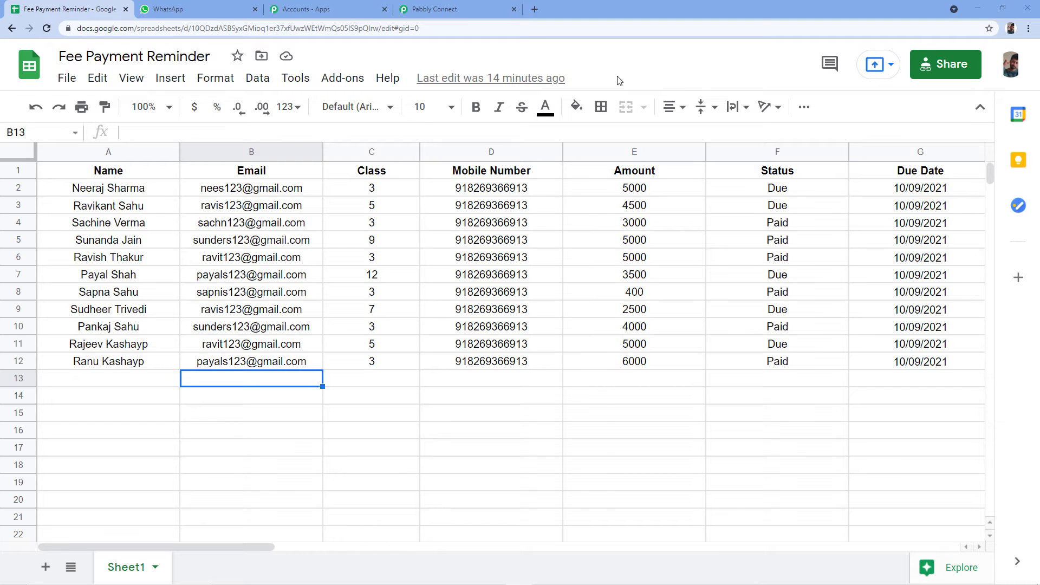
Switch back to Pabbly Connect and choose Schedule as the workflow's trigger app.
click(449, 8)
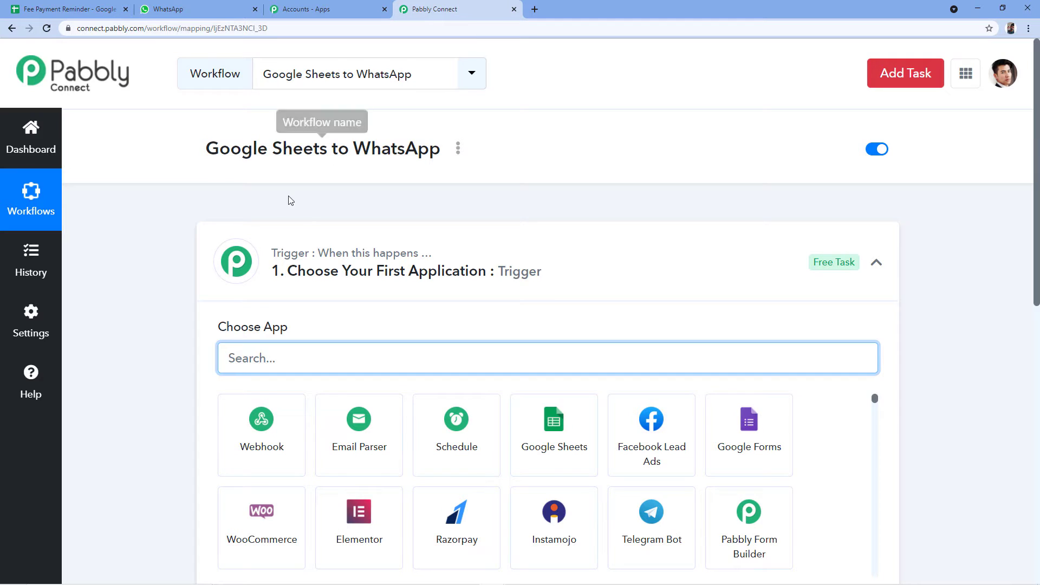
scroll(312, 209, down, 1)
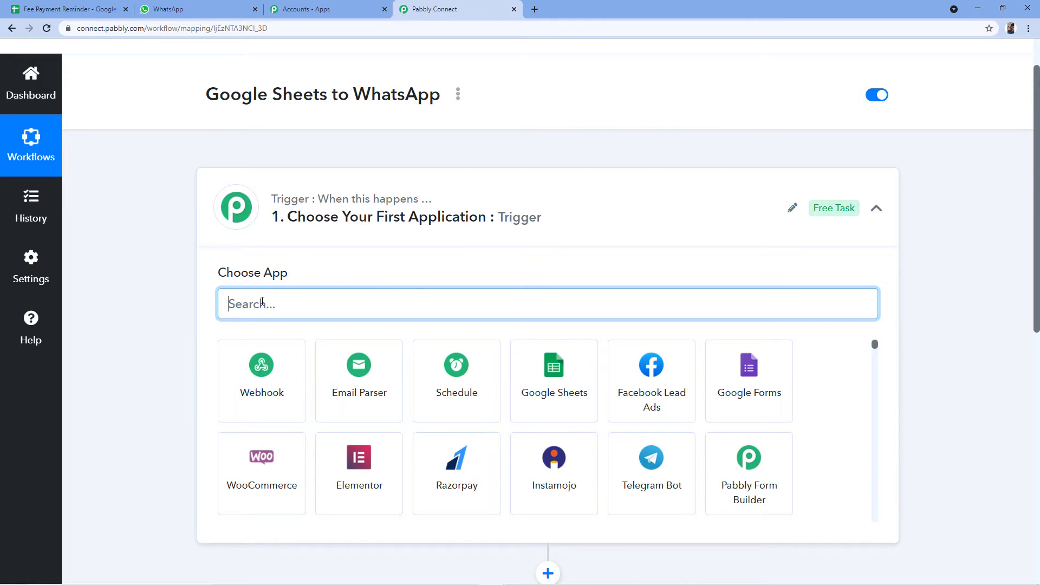
text(Sche)
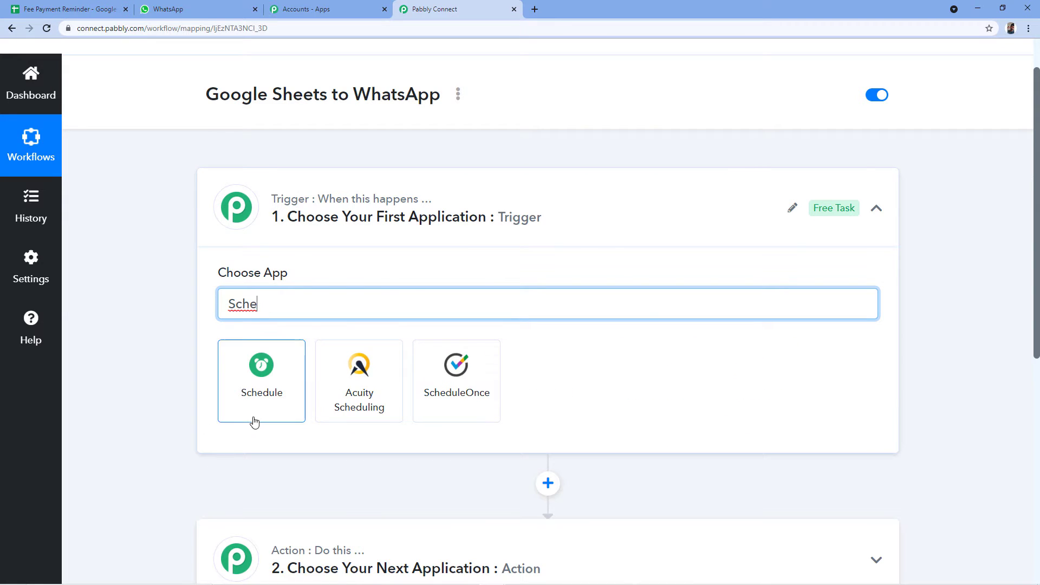
click(266, 391)
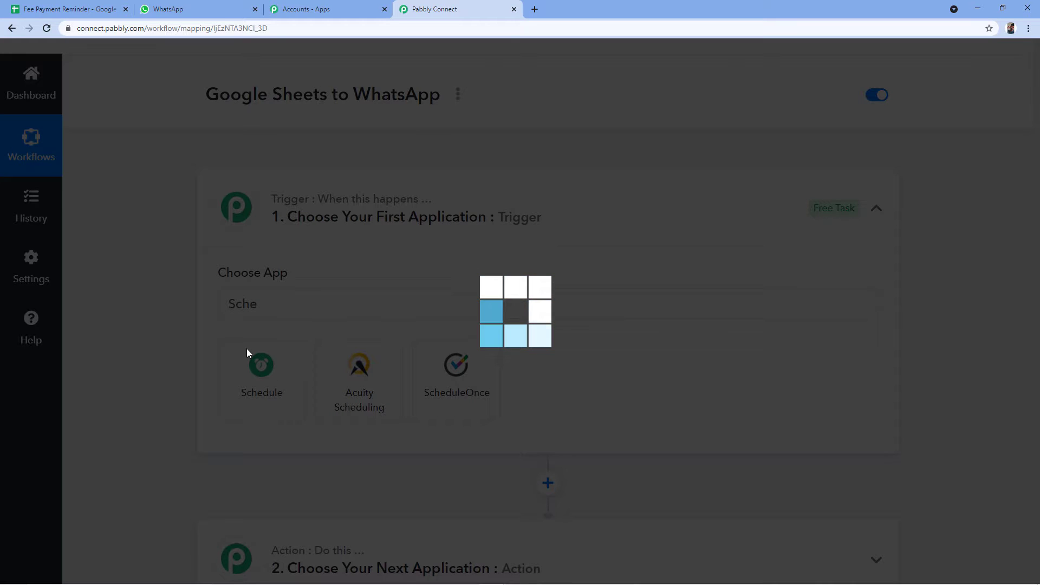
Set the schedule trigger to run the workflow every day, and check the fee records in the Fee Payment Reminder spreadsheet.
scroll(241, 341, down, 1)
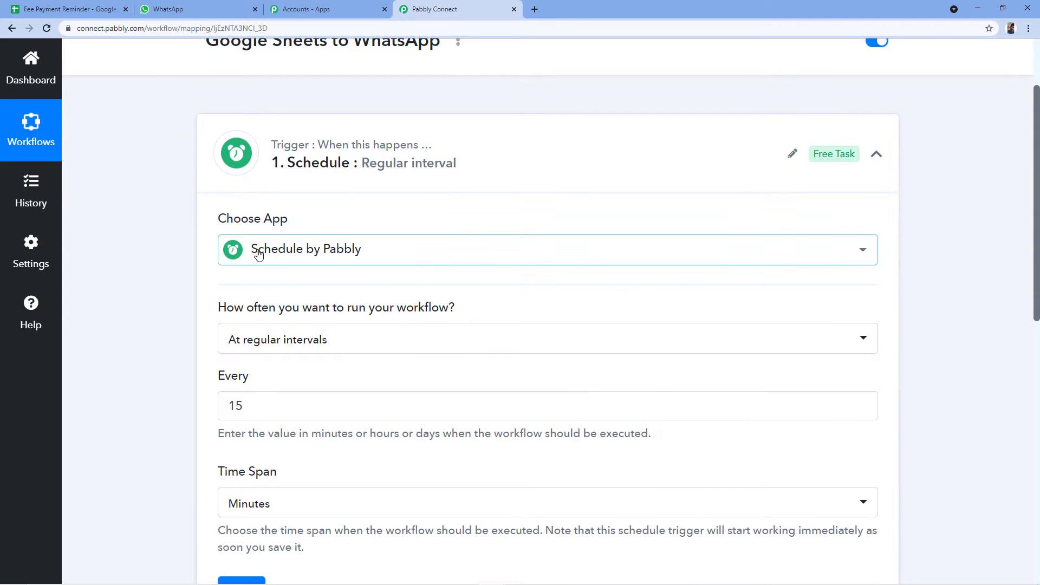
scroll(298, 283, down, 1)
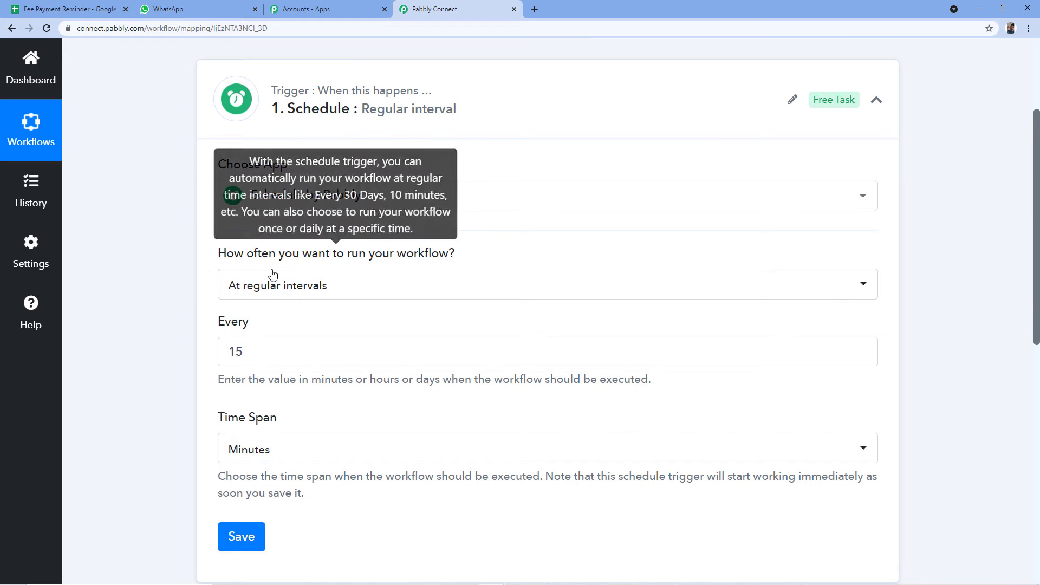
click(343, 289)
scroll(216, 339, down, 1)
click(281, 362)
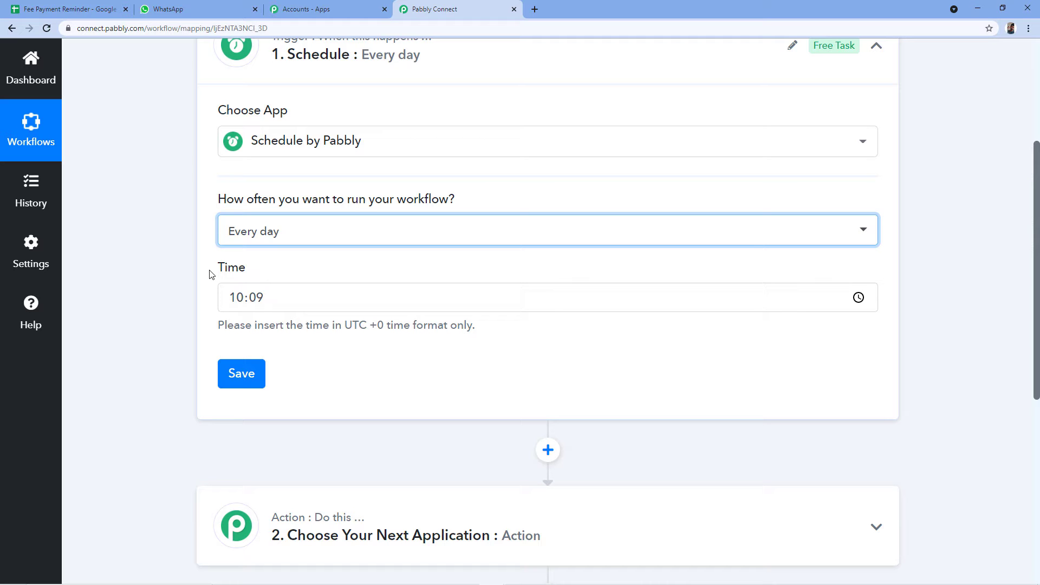
click(88, 5)
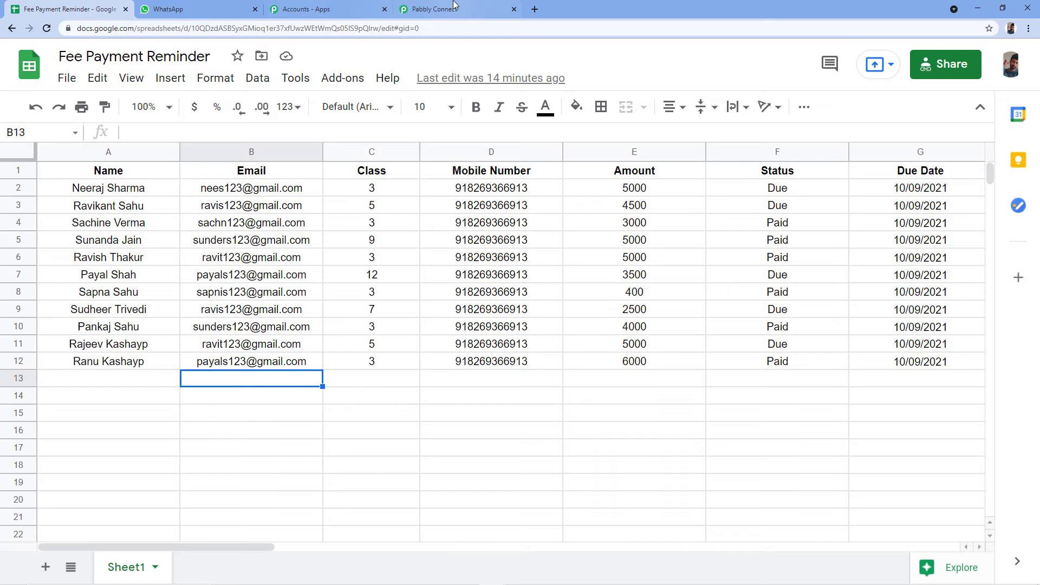
click(433, 9)
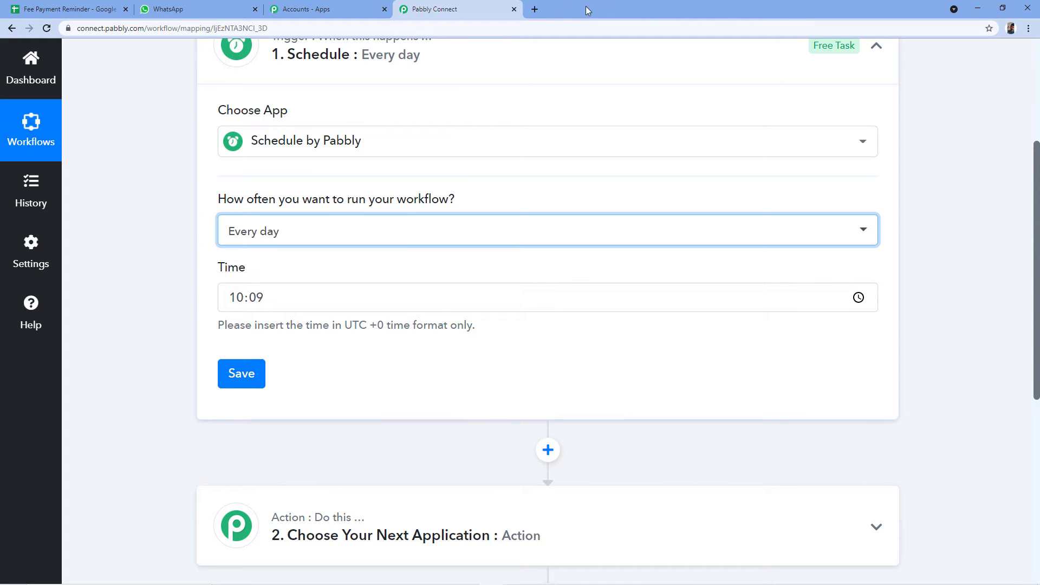
Search Google in a new browser tab for the conversion of 12 pm IST to UTC.
click(534, 9)
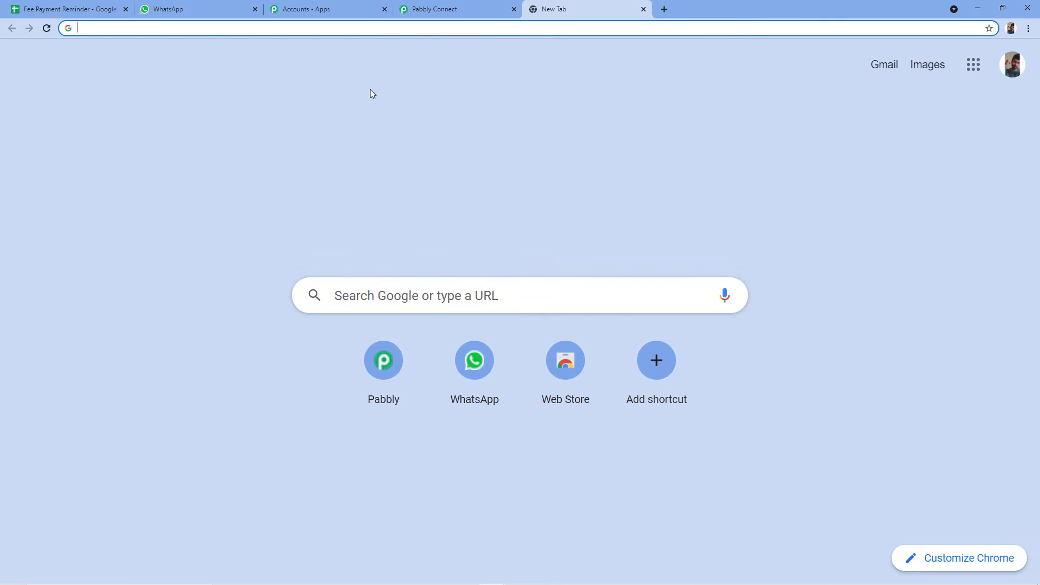
text(i)
key(BackSpace)
text(is)
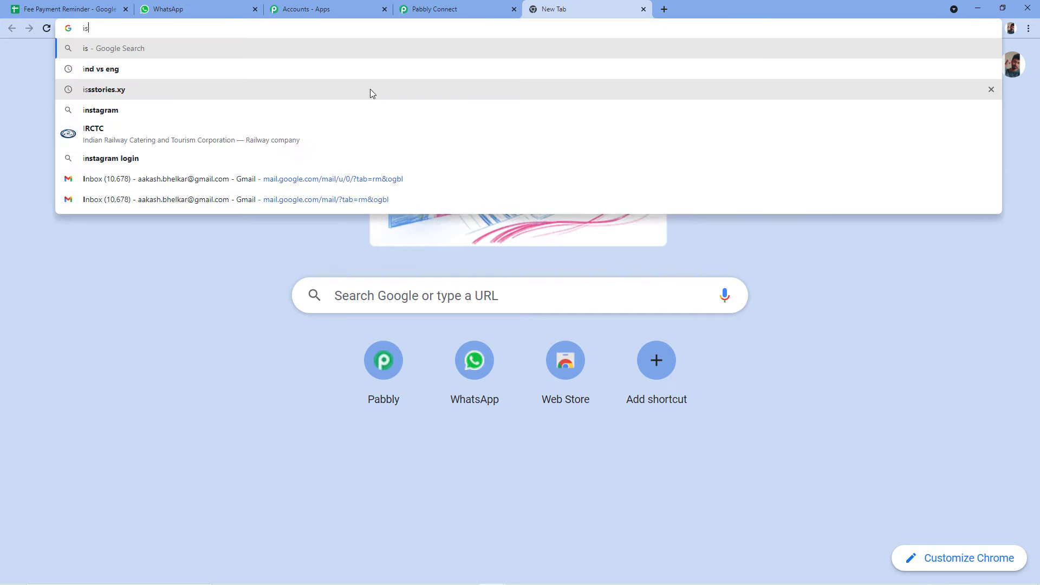
text(t 12 pm )
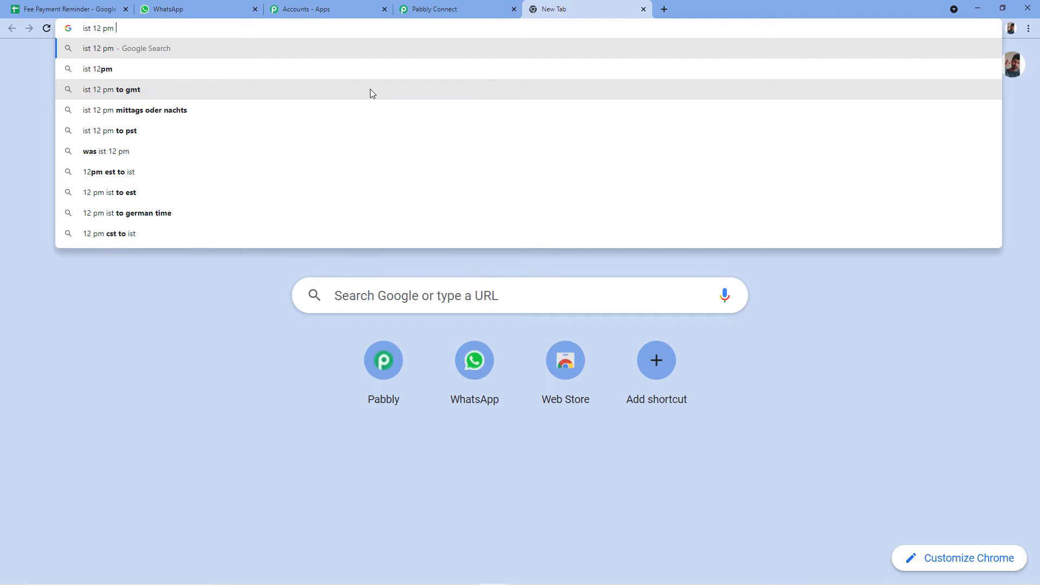
text(to utc)
key(Return)
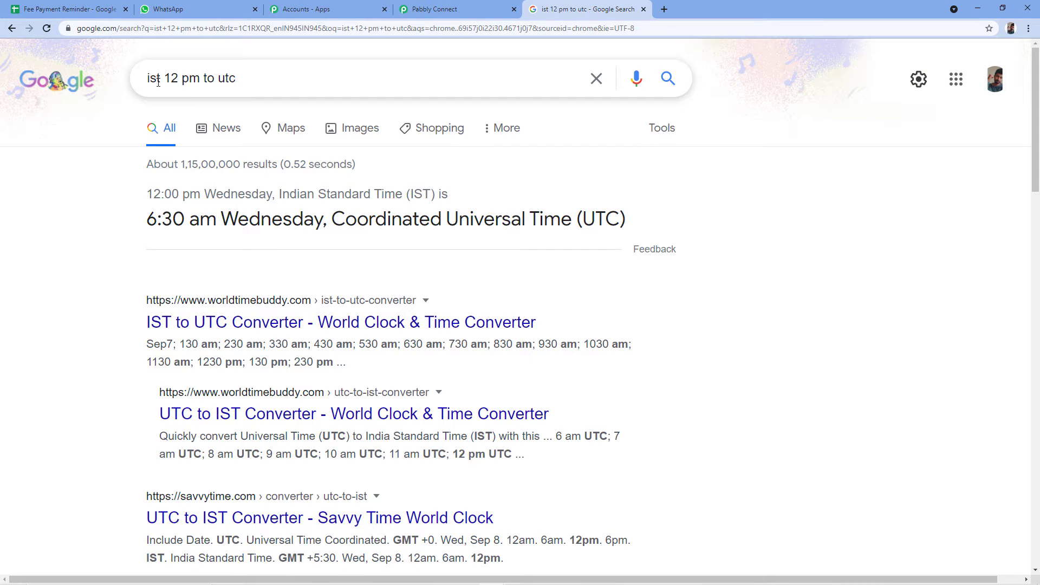
double_click(157, 224)
drag(188, 227, 185, 227)
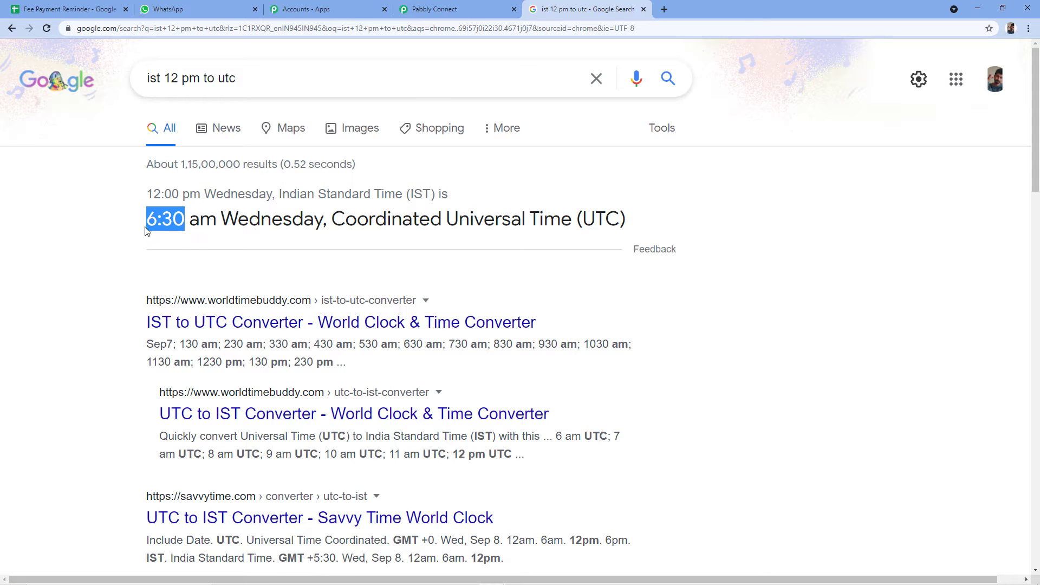
Set the daily run time in the schedule trigger to 06:30 UTC and save the trigger.
click(454, 9)
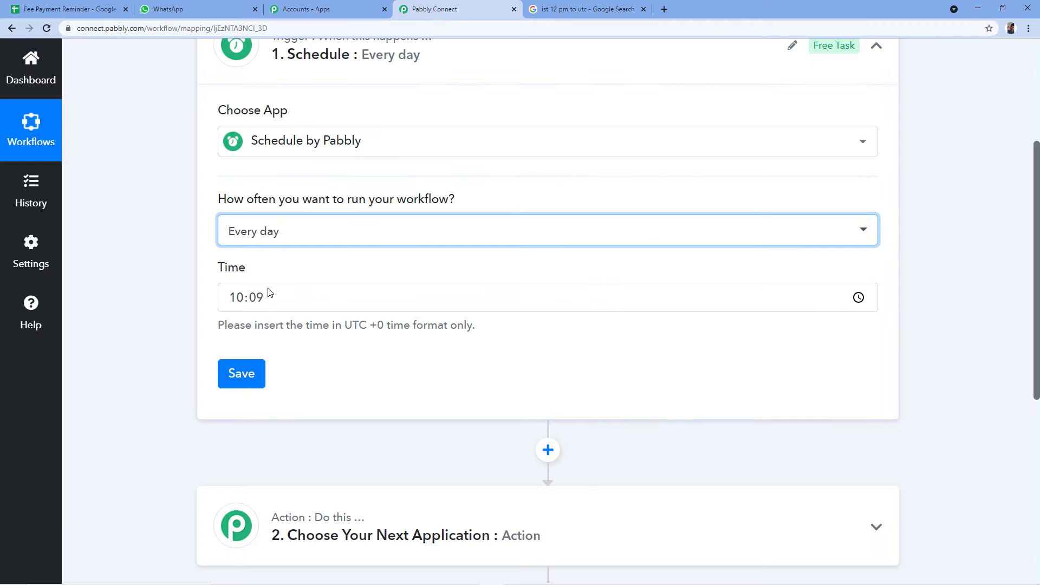
click(241, 301)
text(06)
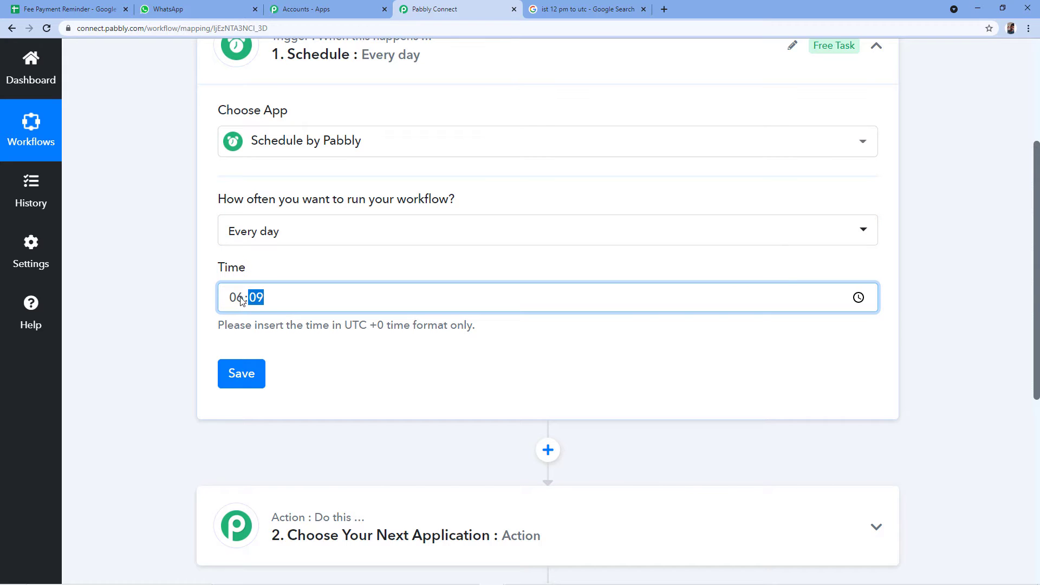
click(242, 374)
click(534, 394)
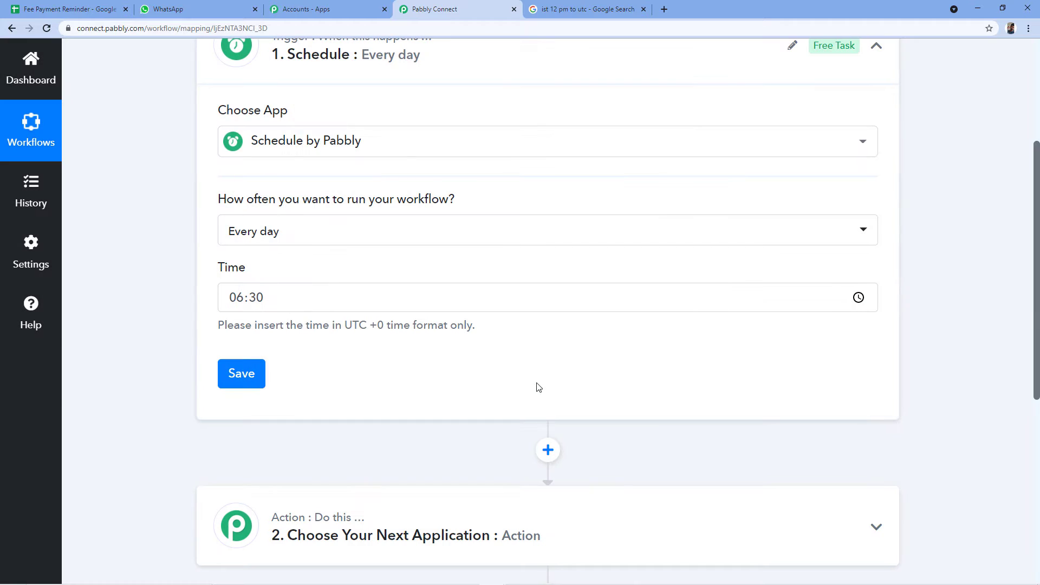
Choose Google Sheets as the app for the workflow's second step.
scroll(181, 224, down, 1)
scroll(181, 222, down, 1)
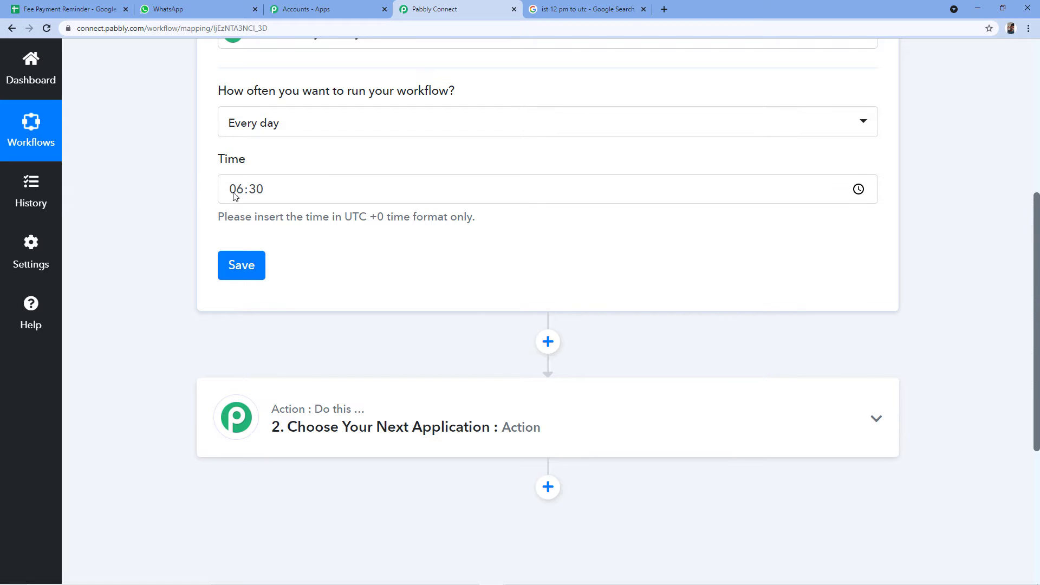
scroll(360, 239, down, 2)
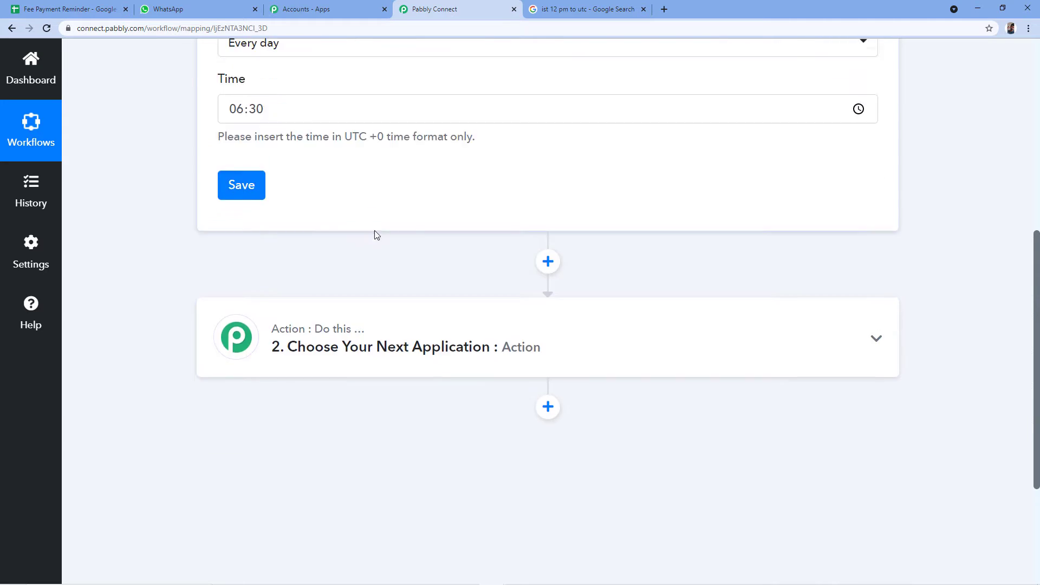
scroll(445, 160, down, 1)
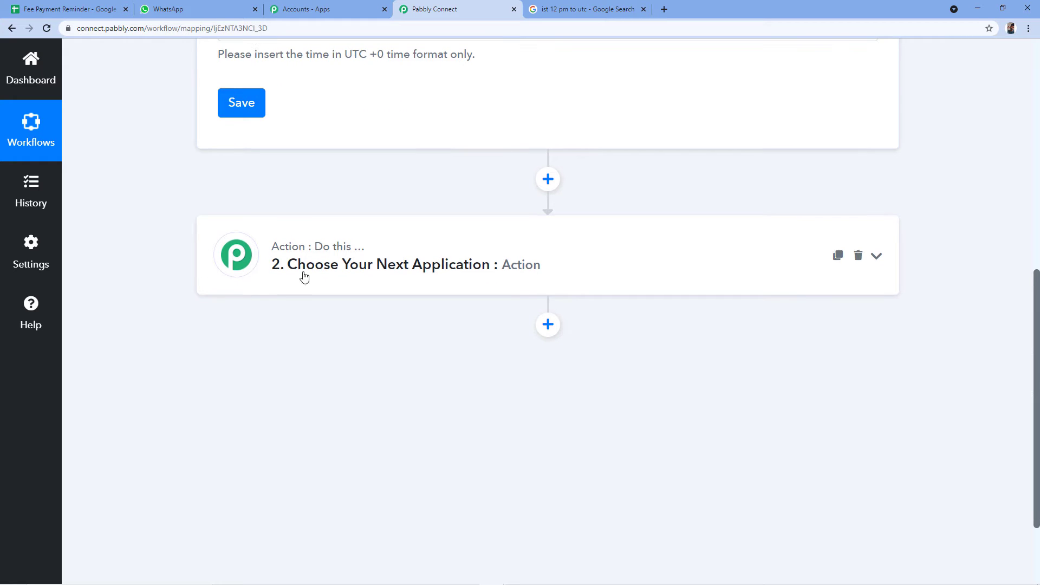
click(340, 256)
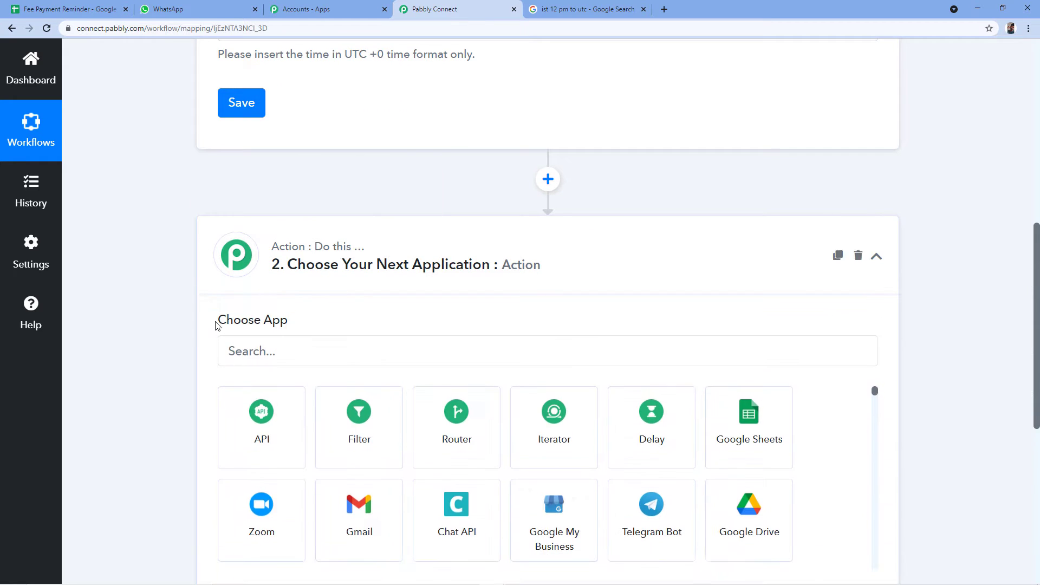
click(253, 340)
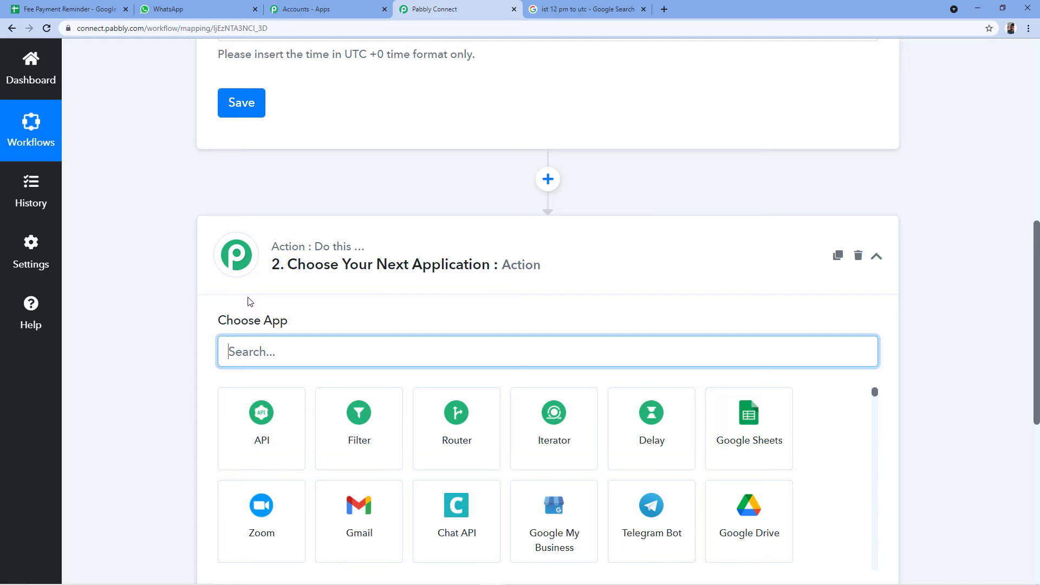
text(Googl)
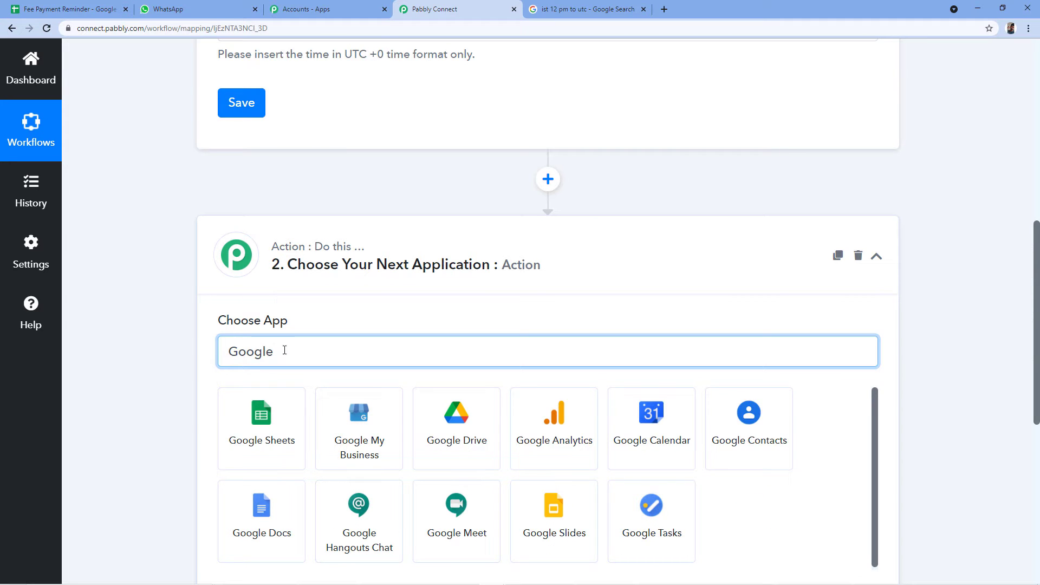
text(e Sheets)
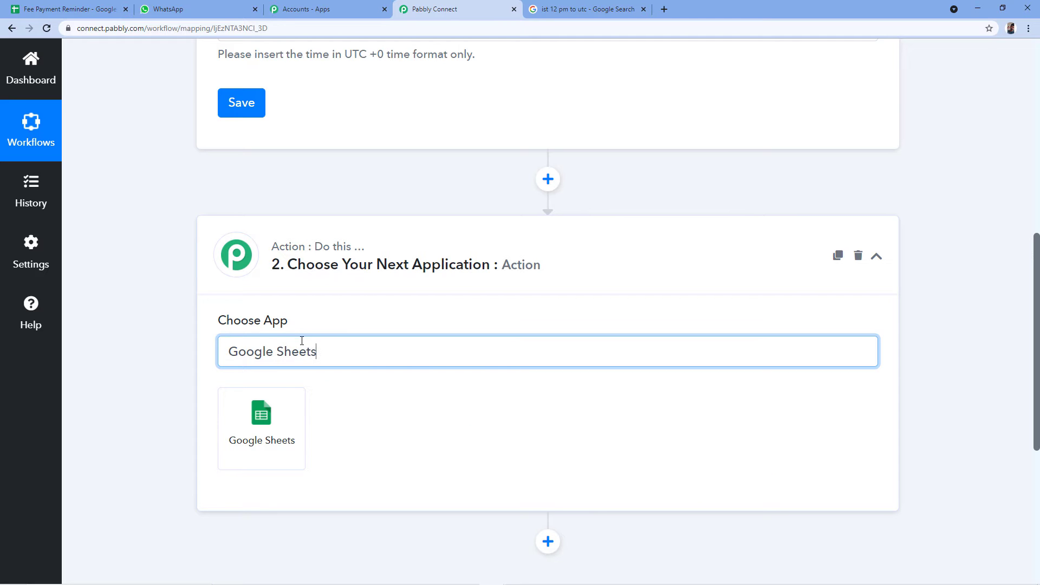
click(270, 443)
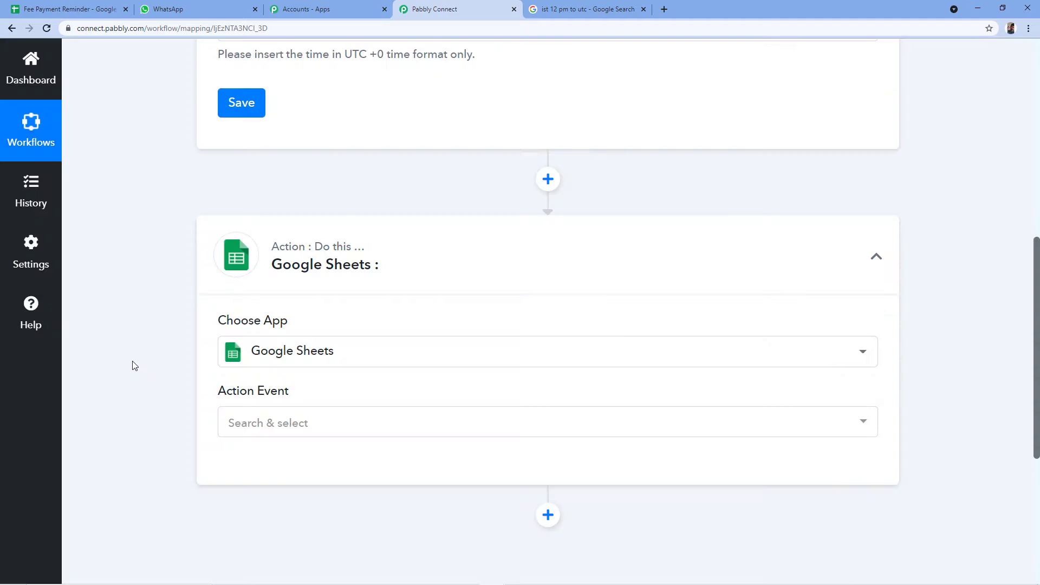
Select Get Row(s) as the action event for the Google Sheets step.
scroll(132, 303, down, 2)
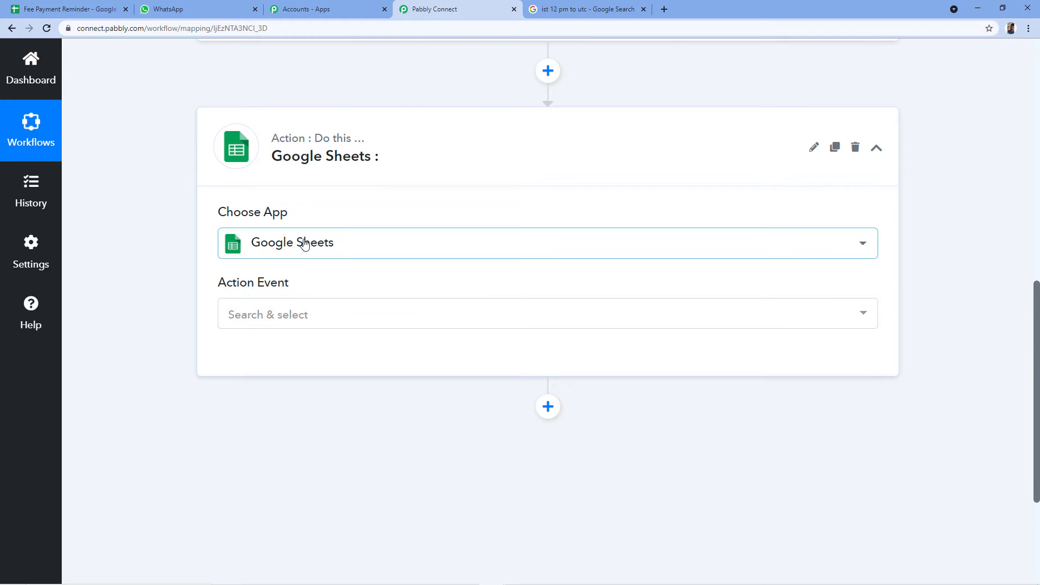
click(295, 320)
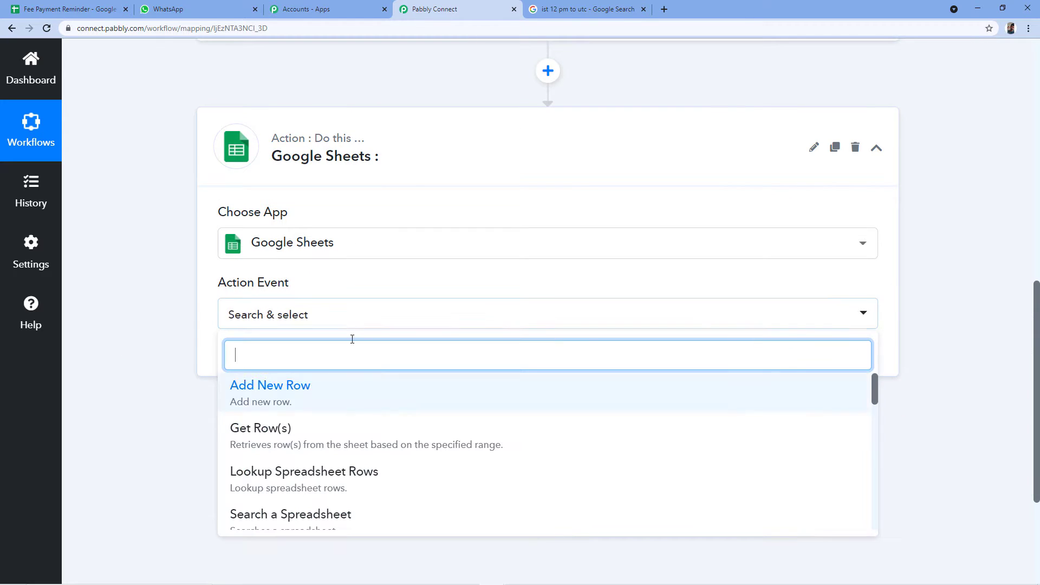
scroll(379, 285, down, 2)
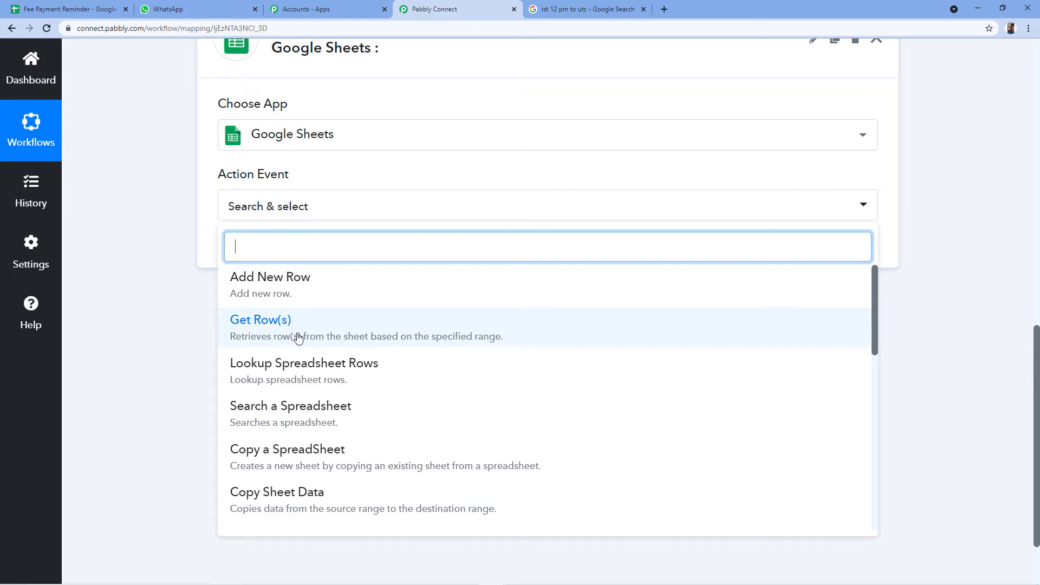
click(223, 331)
Add a new Google Sheets connection, authorize it with the Google account, and close the time conversion search page.
click(245, 254)
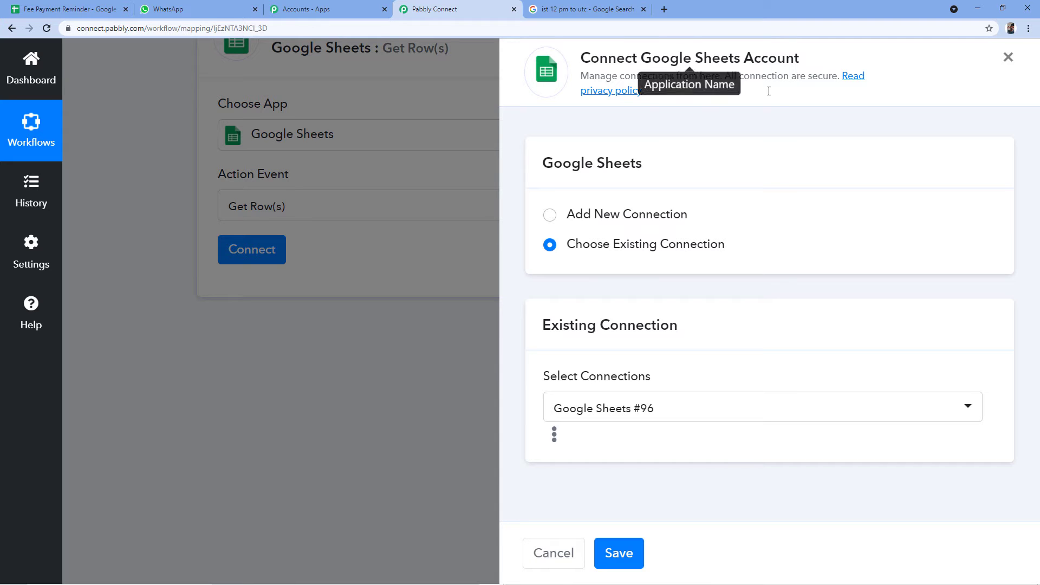
click(553, 214)
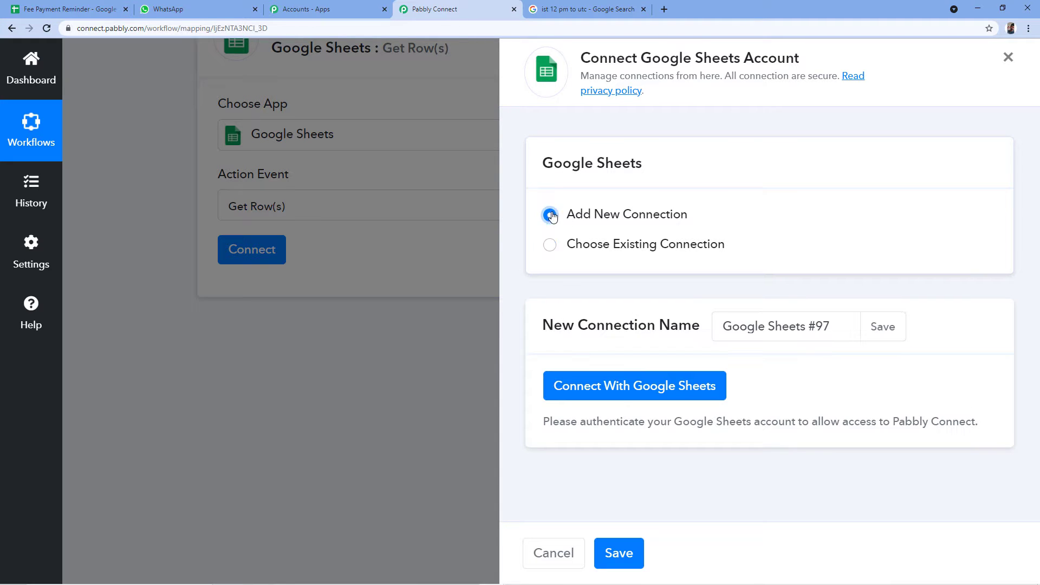
click(626, 390)
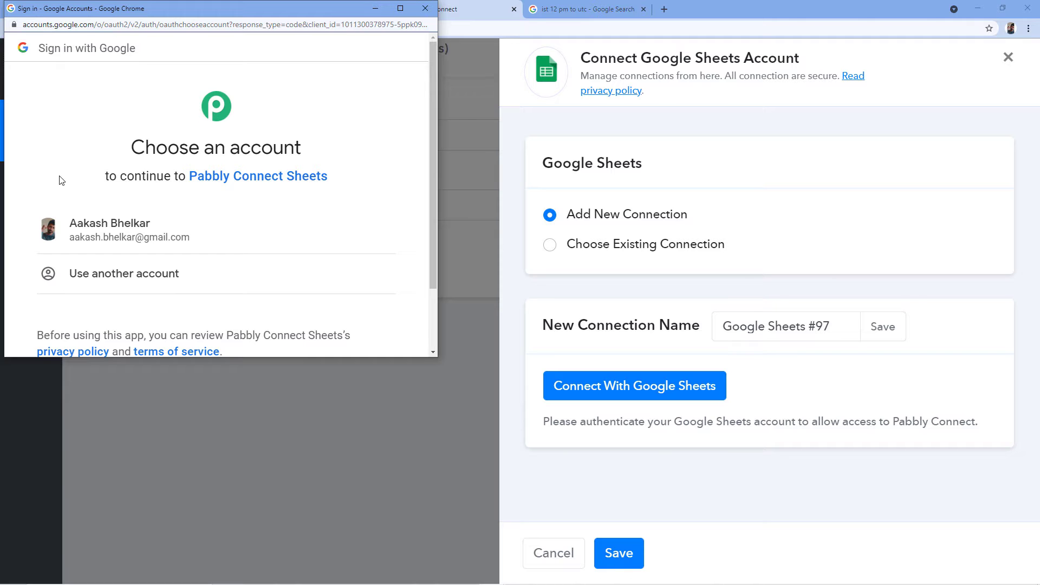
click(136, 227)
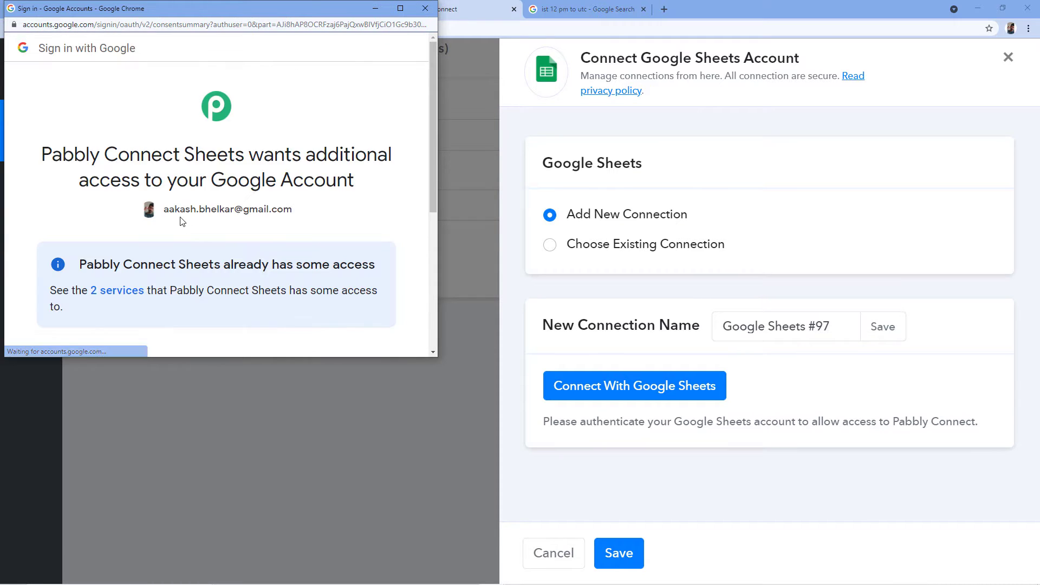
scroll(246, 221, down, 5)
click(315, 255)
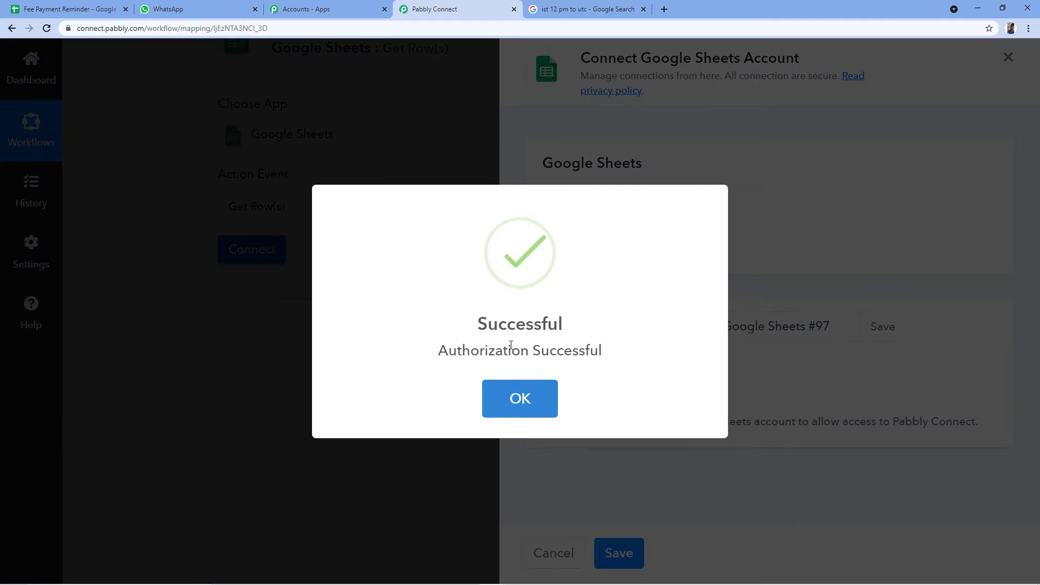
click(519, 403)
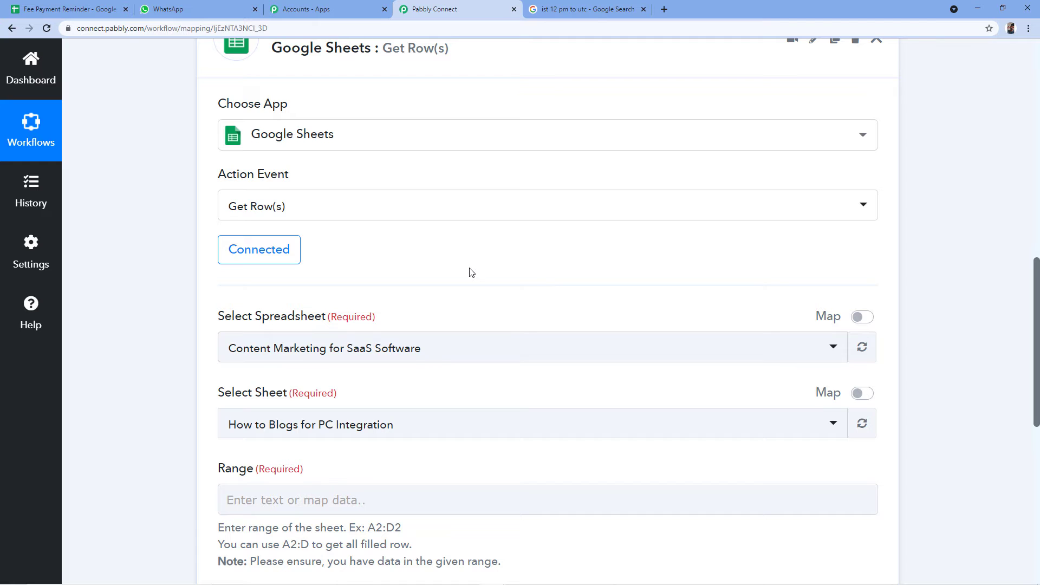
click(644, 9)
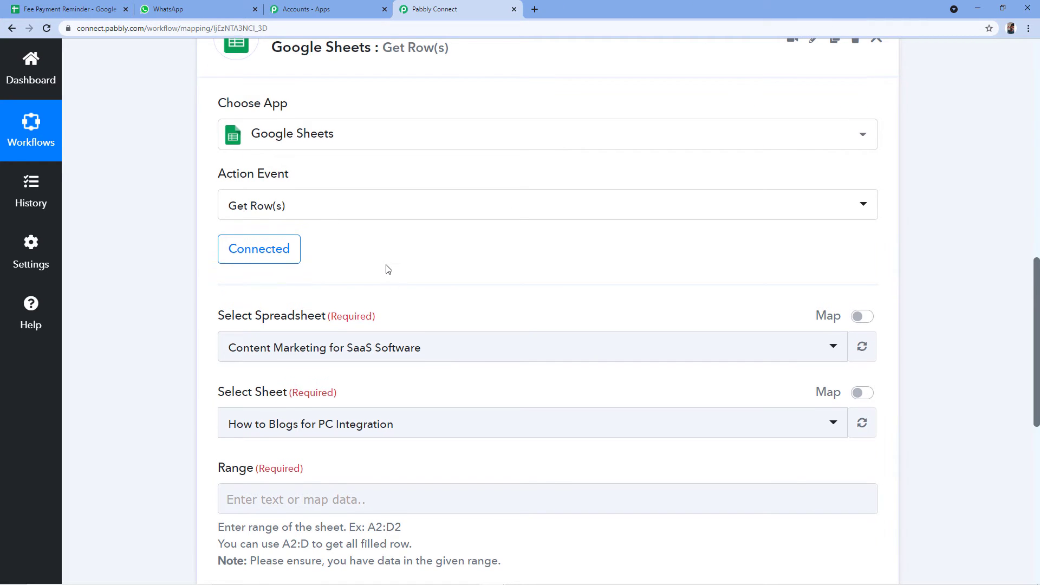
Choose Fee Payment Reminder as the spreadsheet for the Get Row(s) step and check its sheet name in Google Sheets.
scroll(388, 269, down, 1)
scroll(442, 208, down, 1)
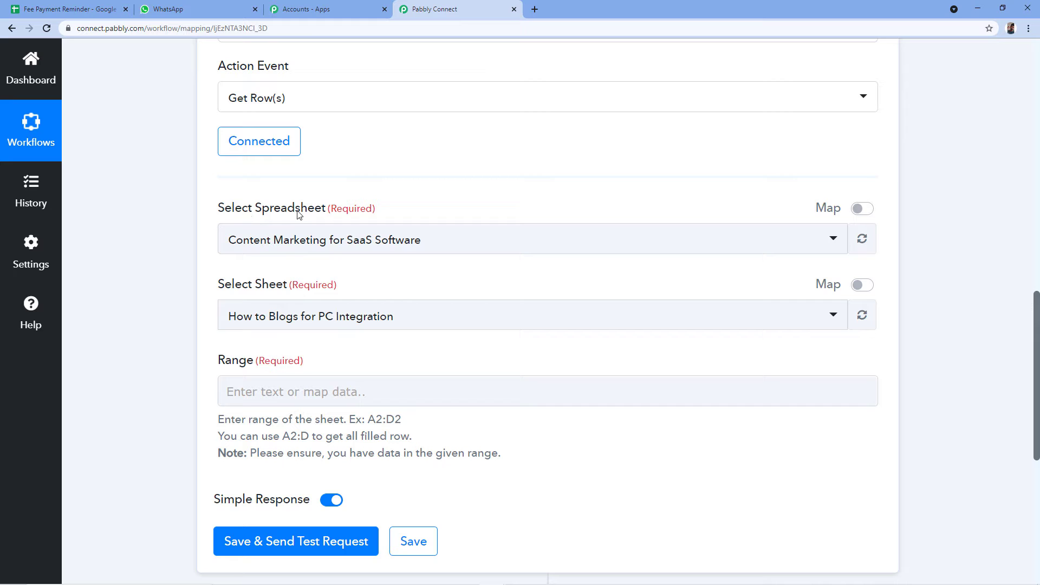
click(619, 238)
scroll(512, 322, down, 3)
scroll(512, 321, down, 2)
scroll(506, 324, up, 5)
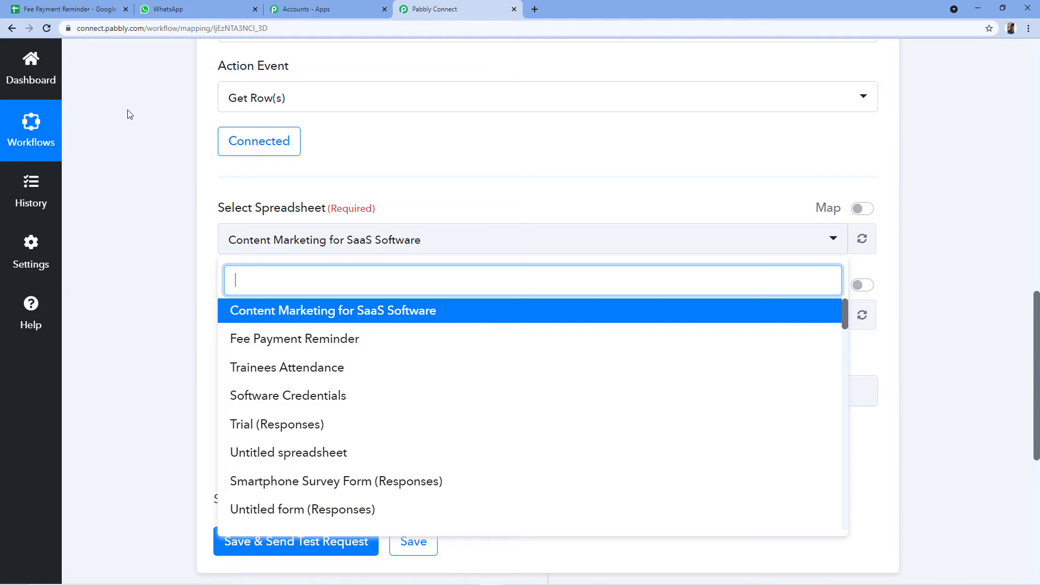
click(68, 9)
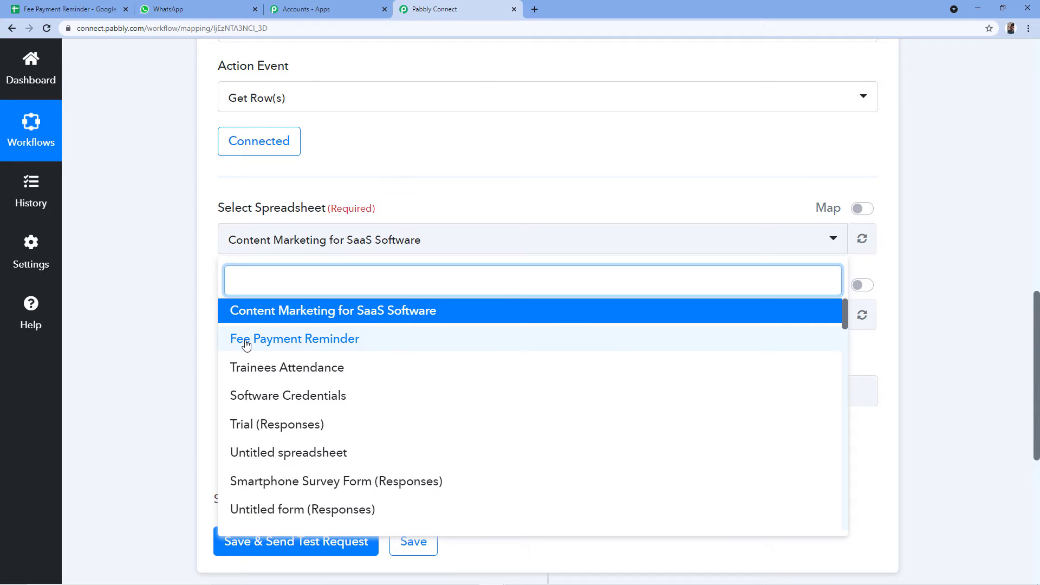
click(246, 340)
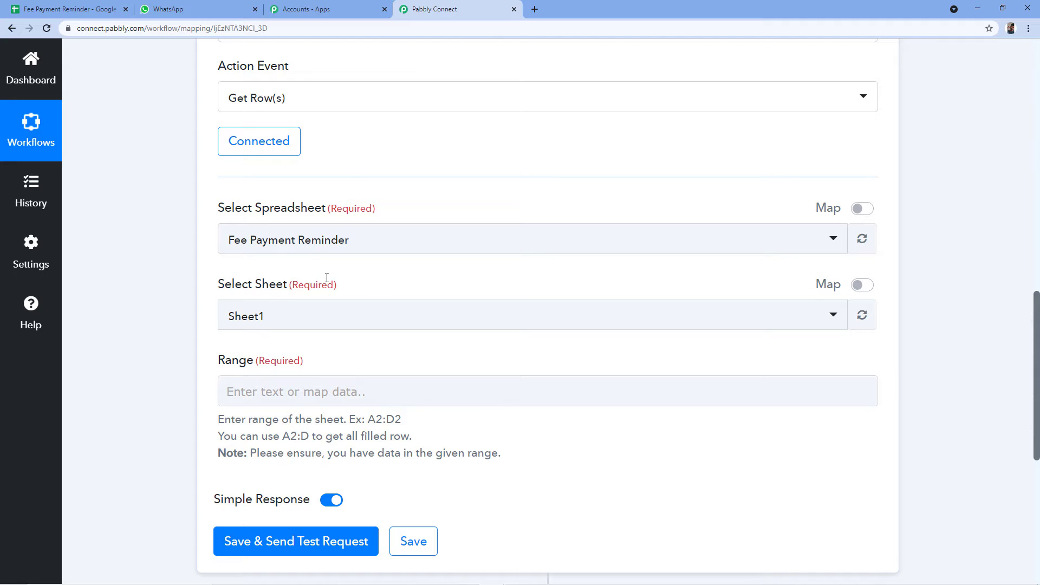
click(62, 8)
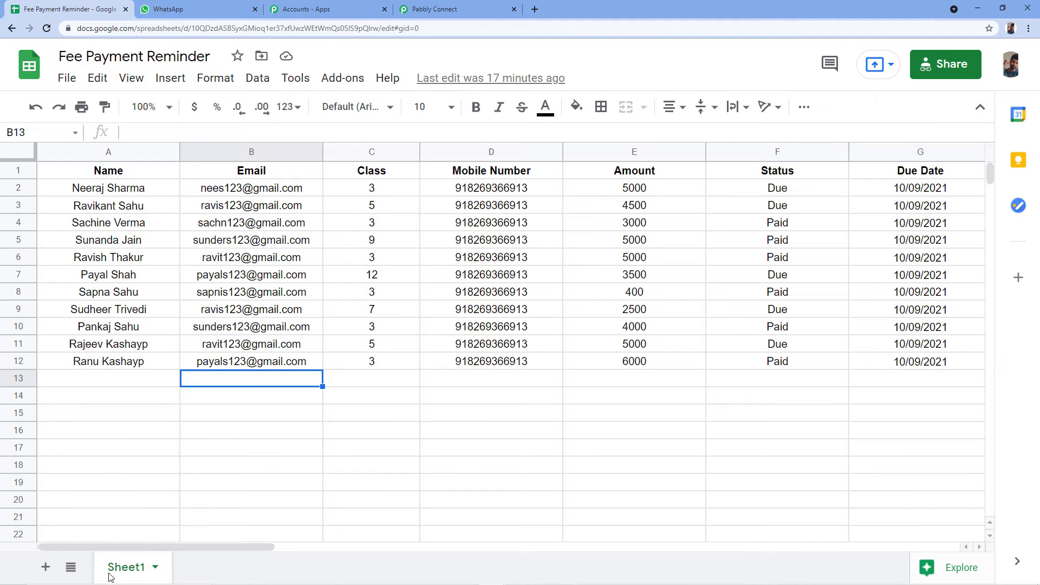
click(436, 8)
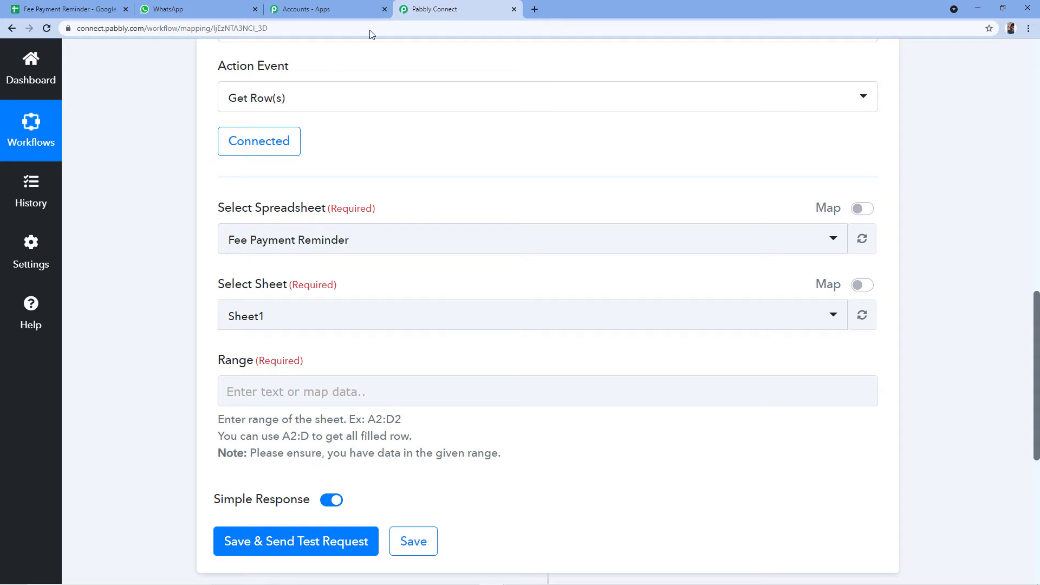
Switch to the Fee Payment Reminder sheet and select all student data below the header row, A2:G12.
scroll(234, 279, down, 1)
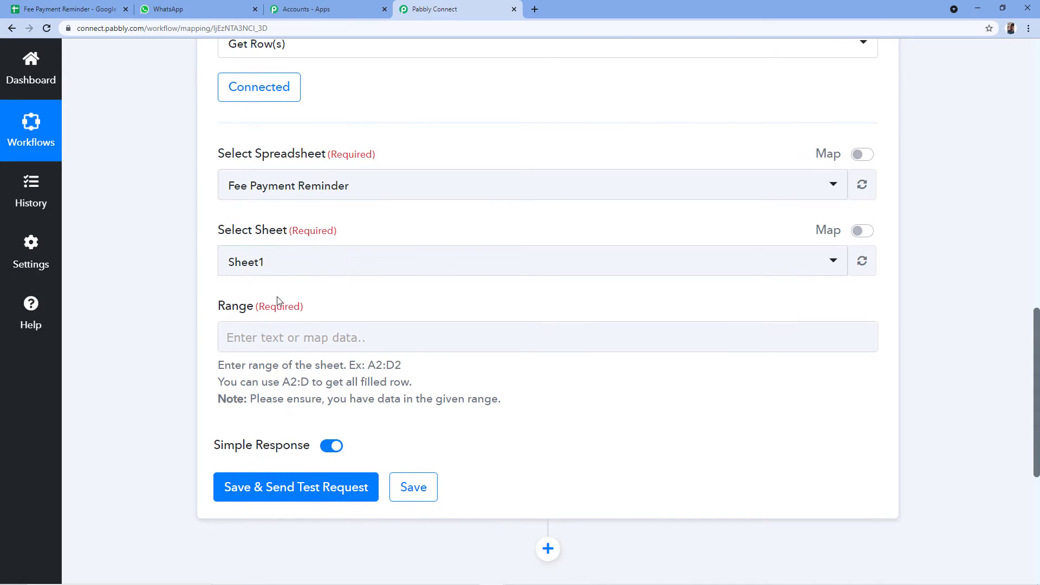
scroll(292, 292, down, 1)
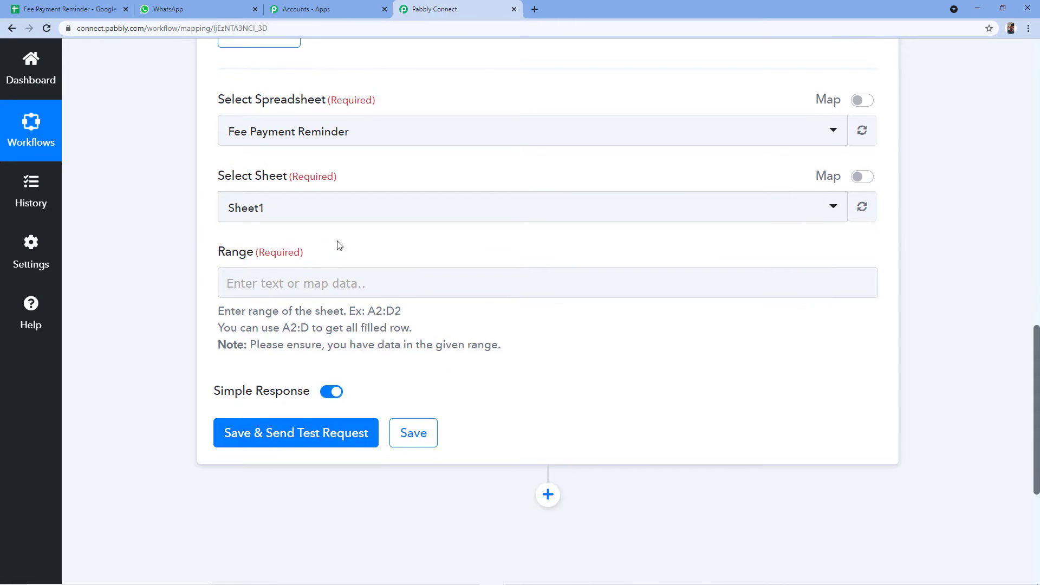
click(286, 275)
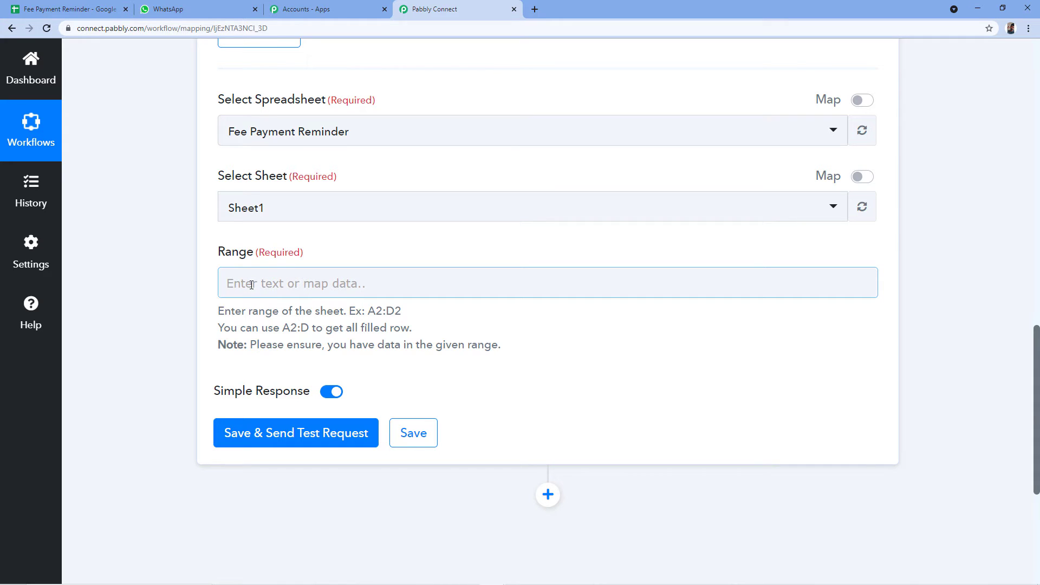
click(82, 10)
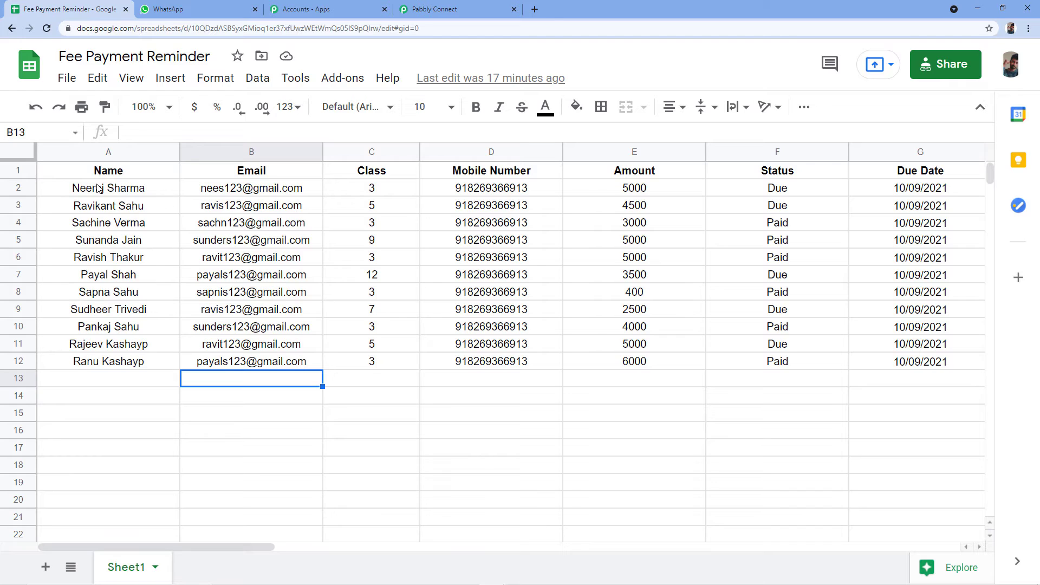
click(70, 193)
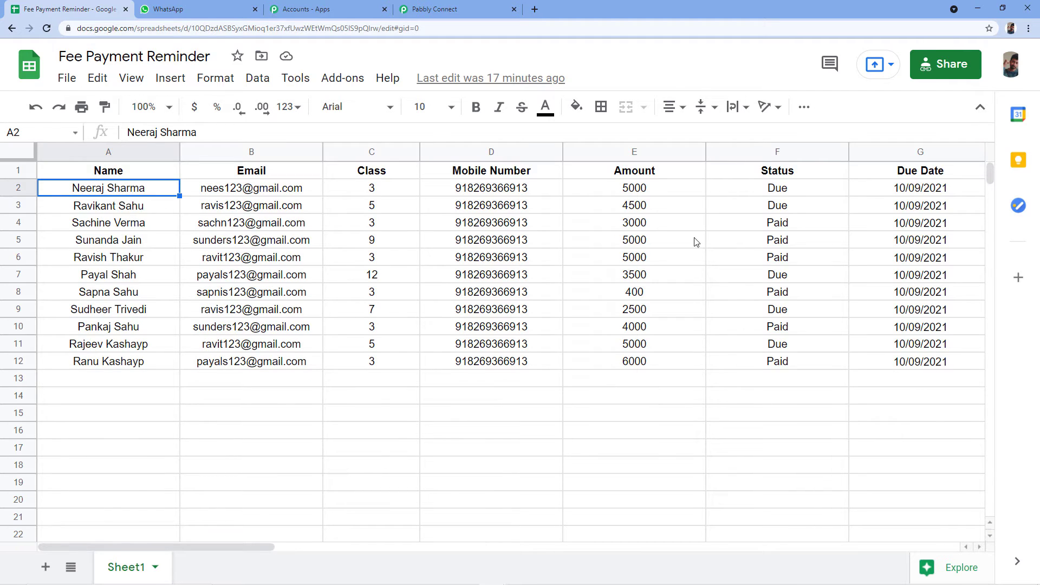
click(140, 207)
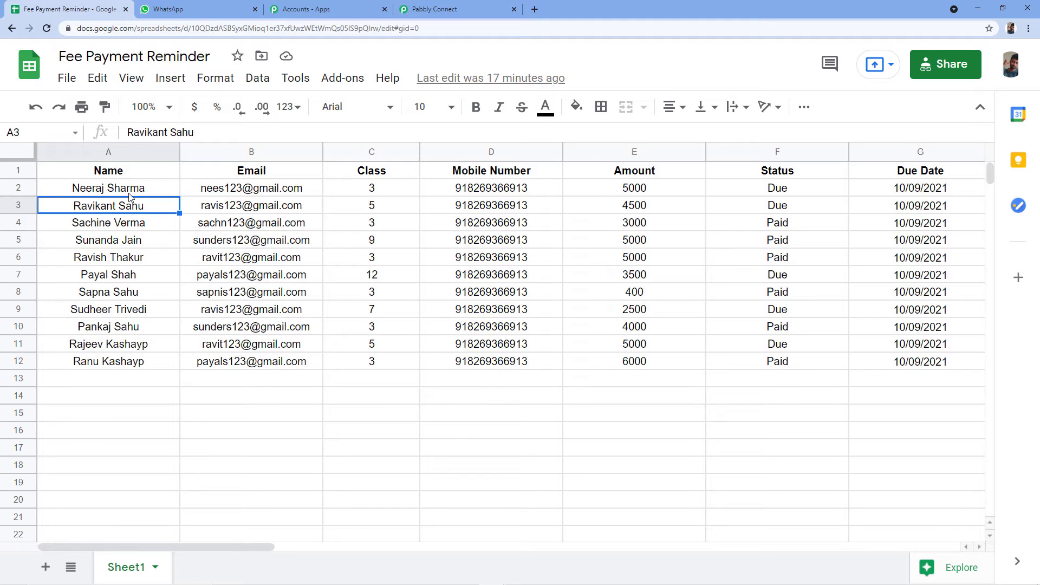
click(103, 192)
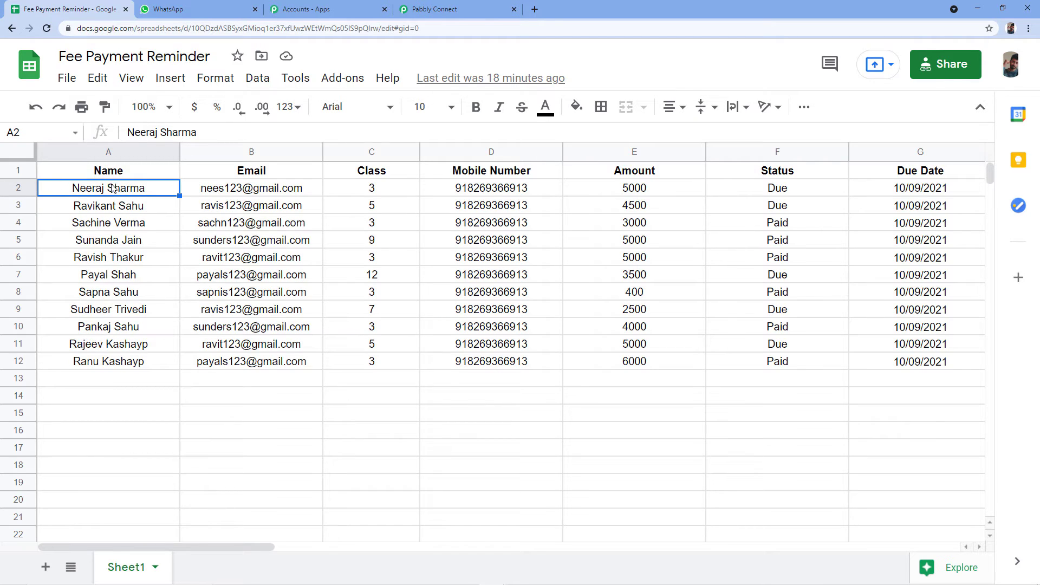
click(18, 170)
click(99, 189)
drag(124, 191, 936, 368)
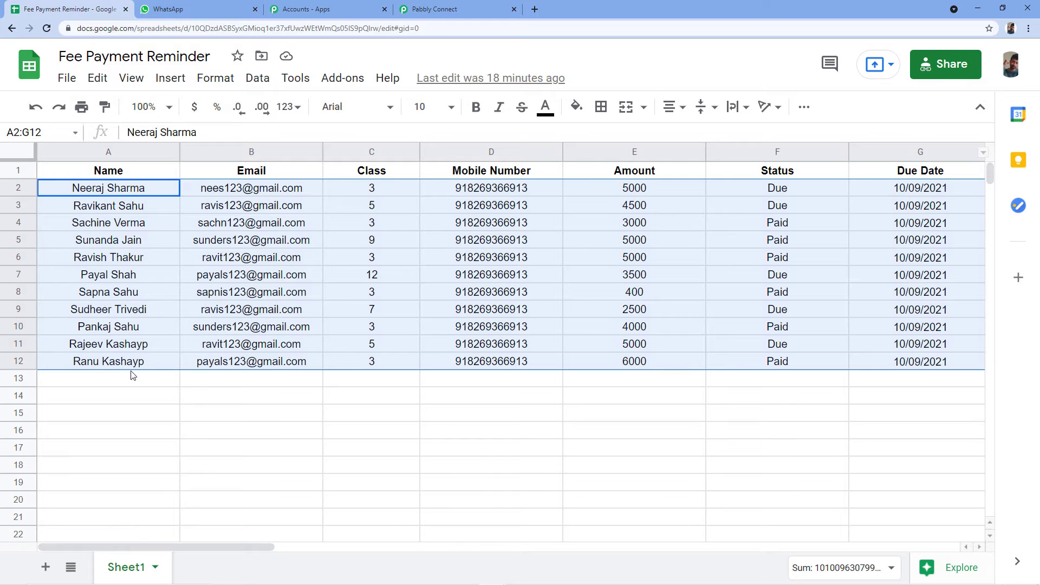
Shorten the selected range reference in the sheet to A2:G and copy it.
mouse_move(283, 362)
click(46, 133)
click(55, 136)
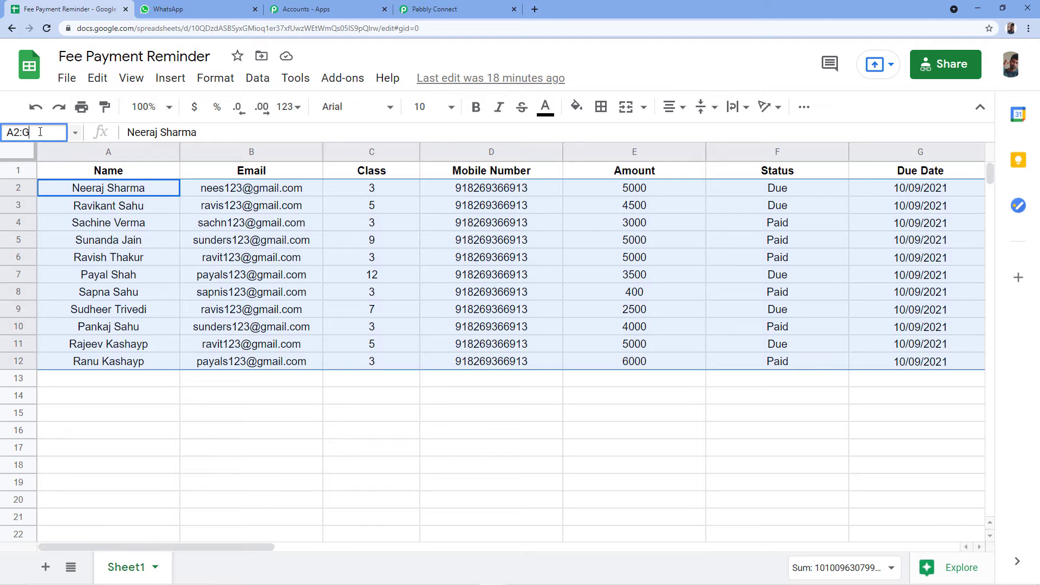
drag(36, 131, 3, 132)
key(ctrl+c)
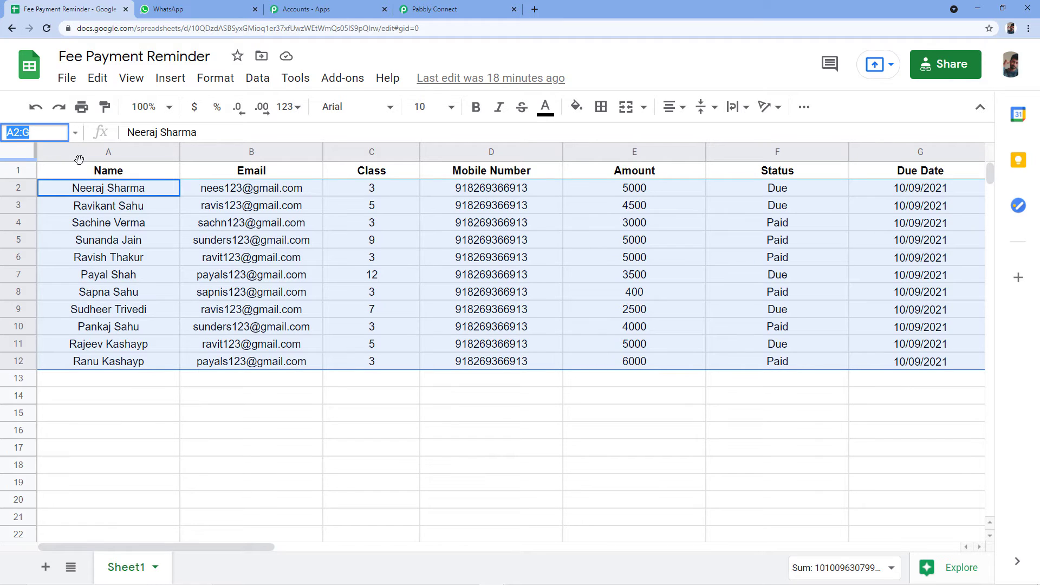
Switch back to Pabbly Connect and set the Get Row(s) range to the copied A2:G.
click(434, 9)
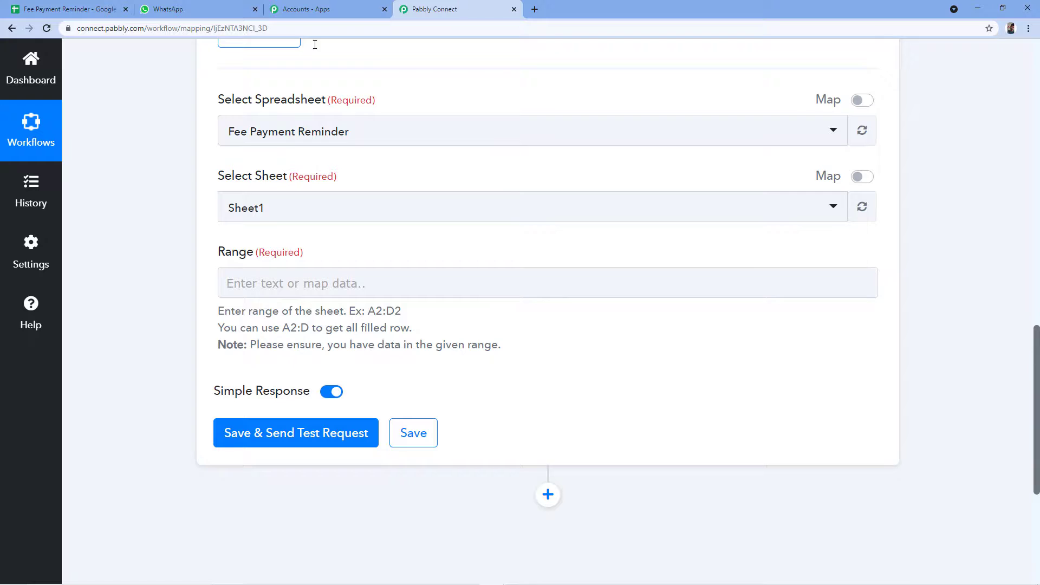
click(284, 281)
key(ctrl+v)
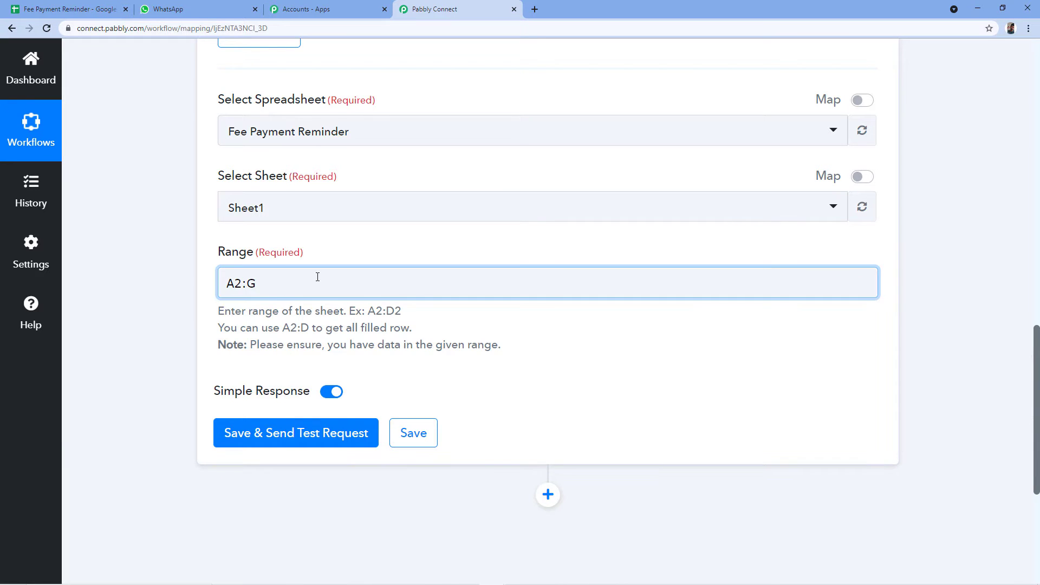
Check in Google Sheets where new student rows would be added, at the first empty row A13 below the list.
click(71, 9)
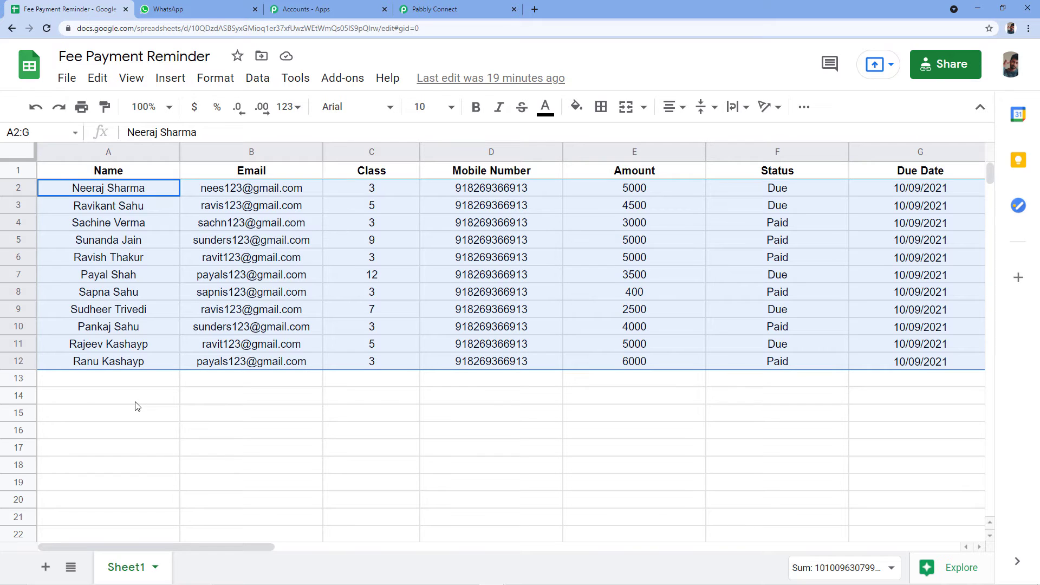
click(116, 378)
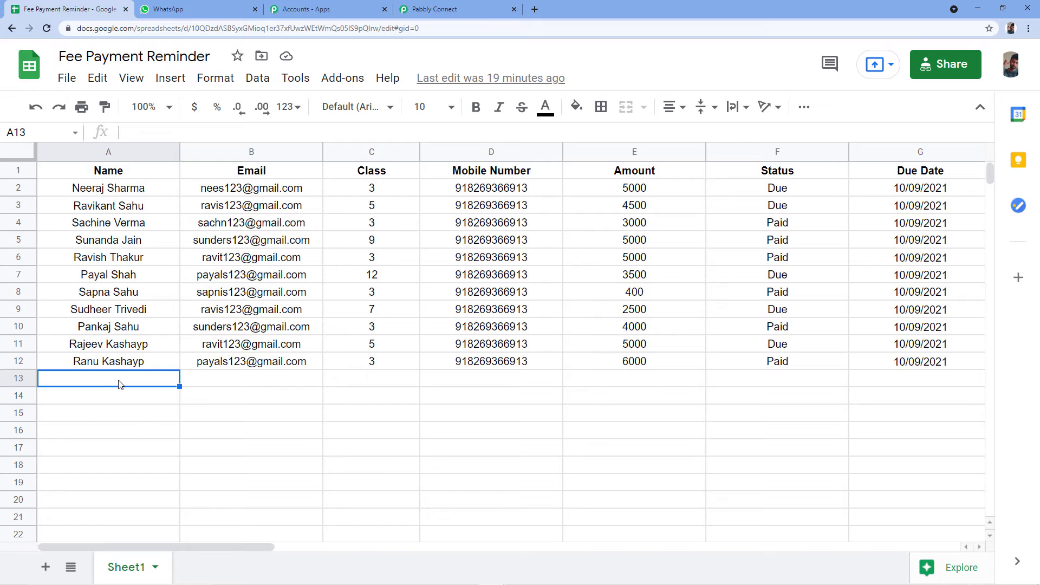
click(465, 7)
Turn off Simple Response for the Get Row(s) step, save it and send a test request.
scroll(200, 260, down, 1)
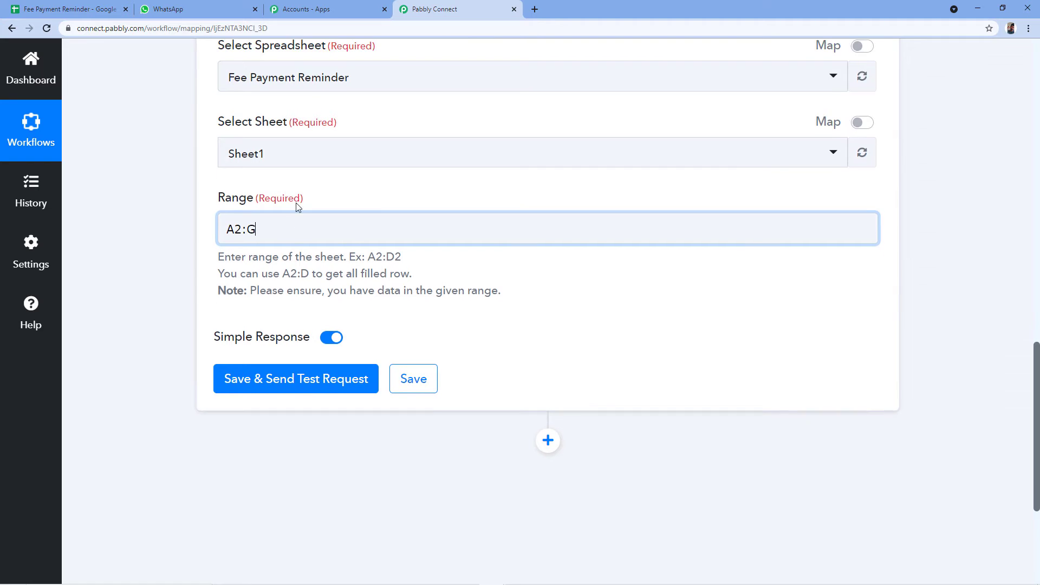
scroll(314, 250, down, 1)
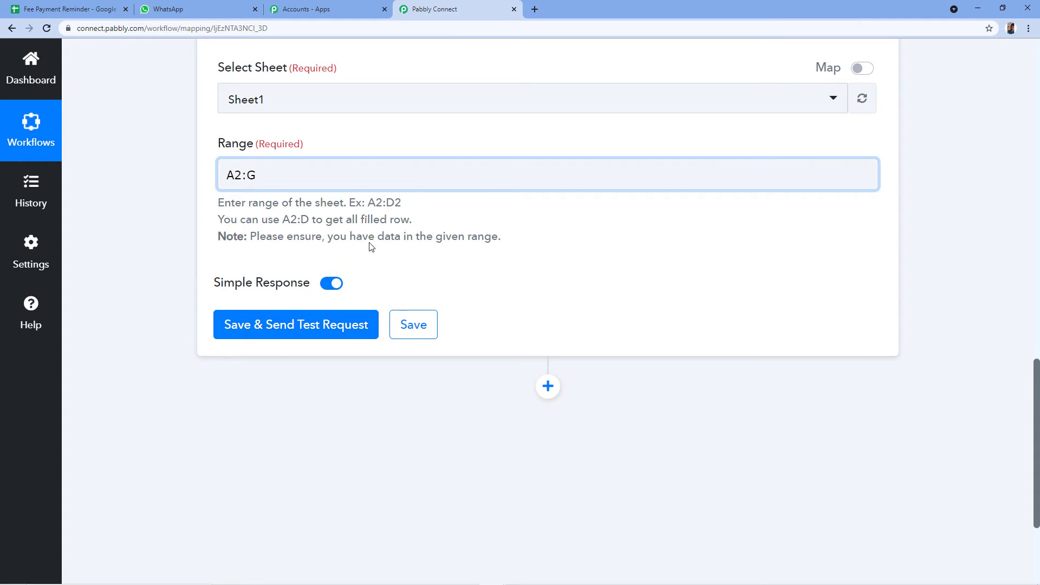
mouse_move(288, 289)
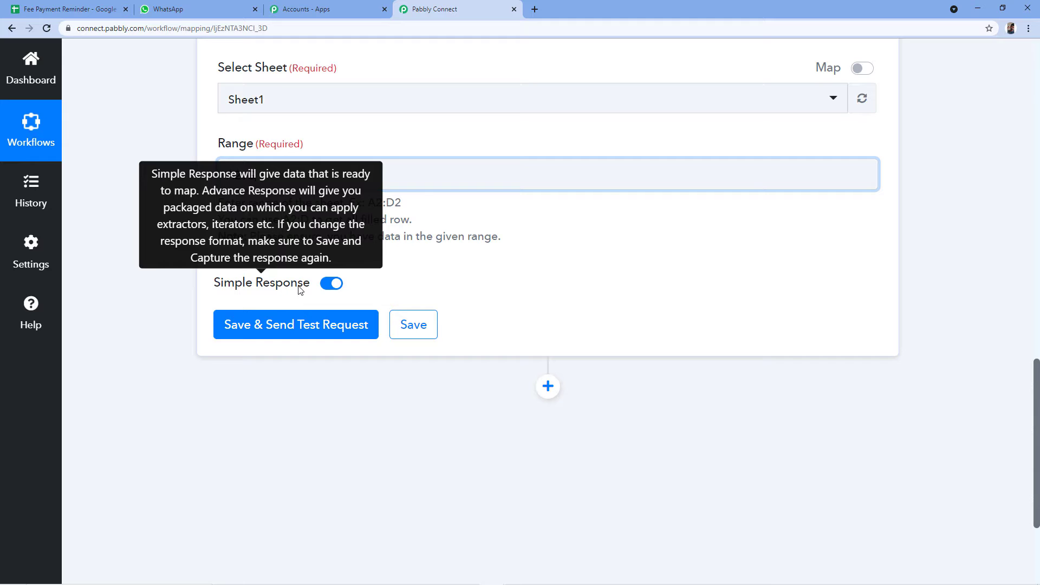
click(338, 286)
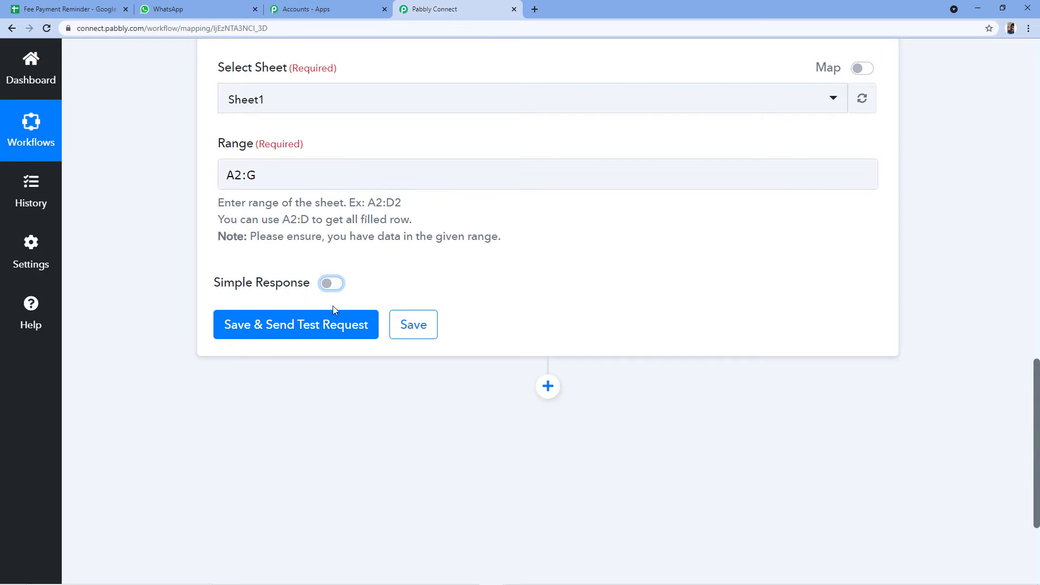
click(269, 333)
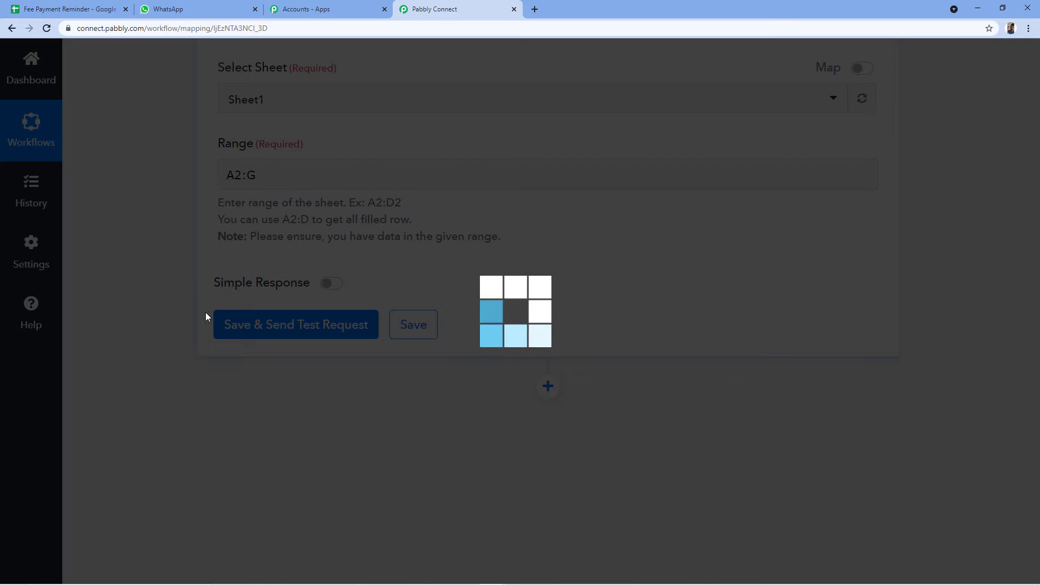
Enlarge the Response Result value and review the returned student rows from first to last.
scroll(206, 314, down, 1)
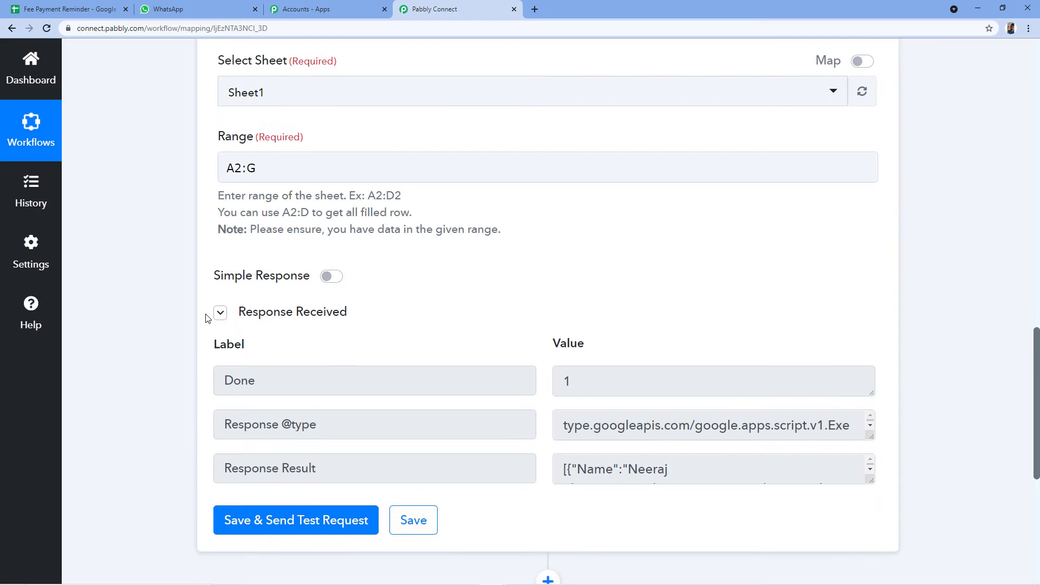
scroll(644, 256, down, 2)
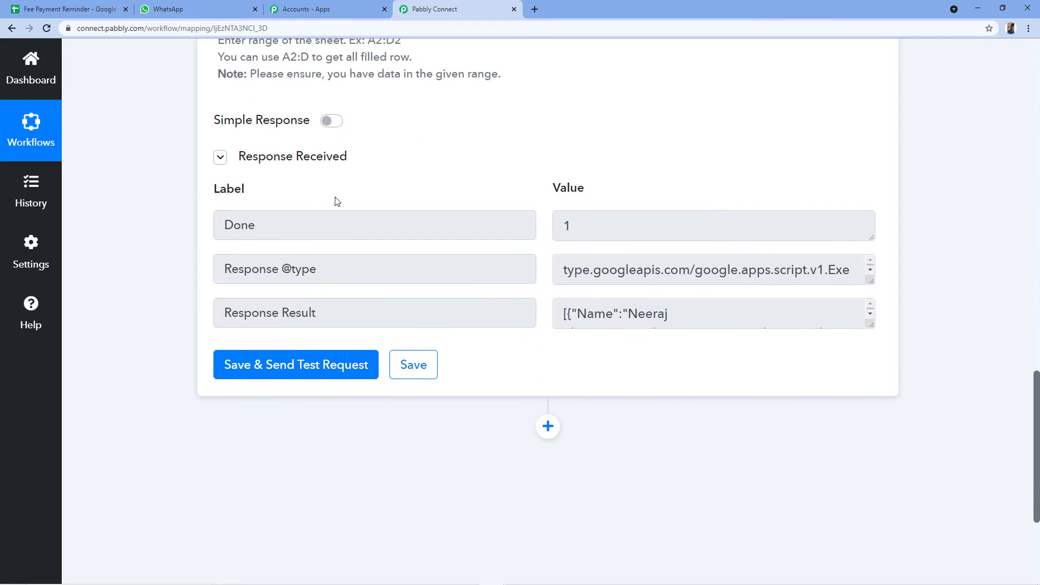
drag(869, 325, 885, 521)
scroll(719, 309, down, 1)
scroll(720, 296, up, 1)
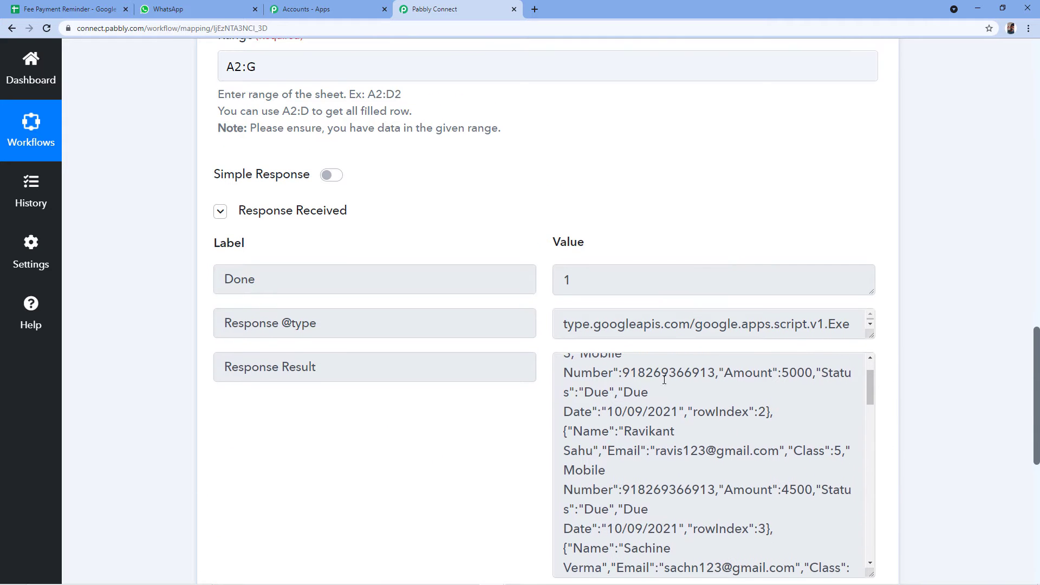
scroll(697, 190, down, 2)
scroll(608, 276, down, 12)
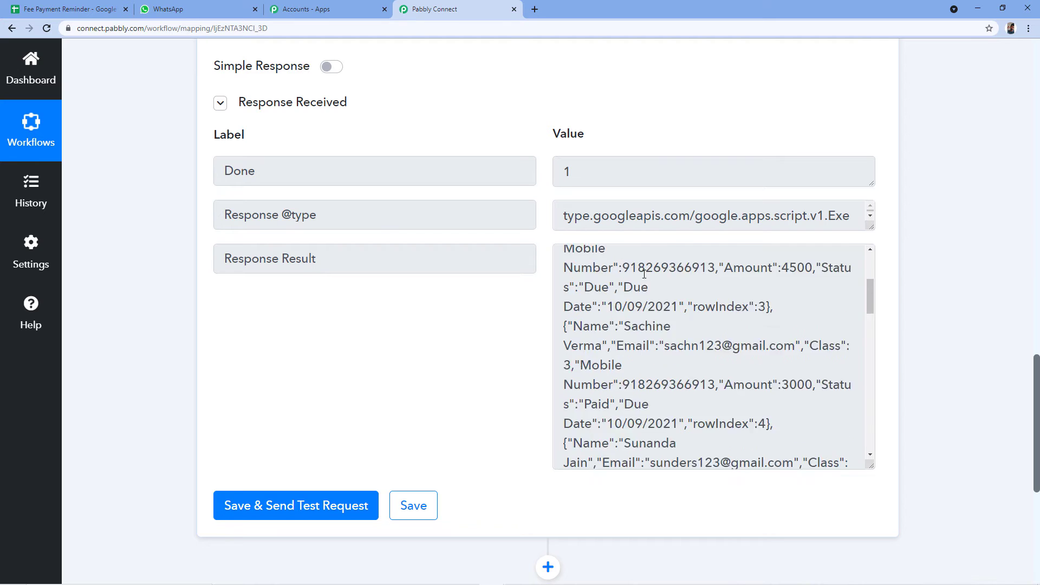
scroll(659, 296, down, 4)
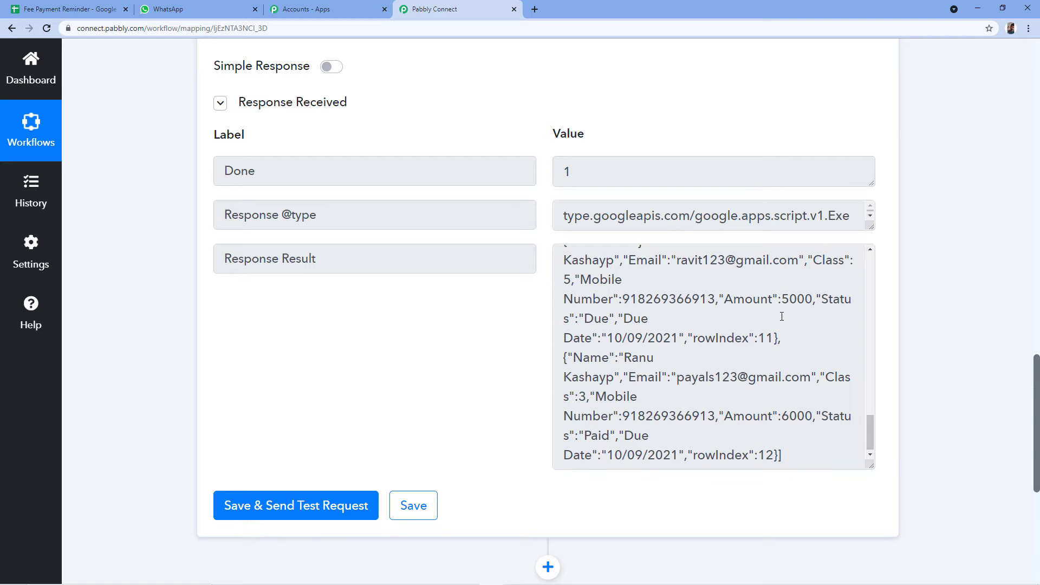
scroll(782, 316, up, 10)
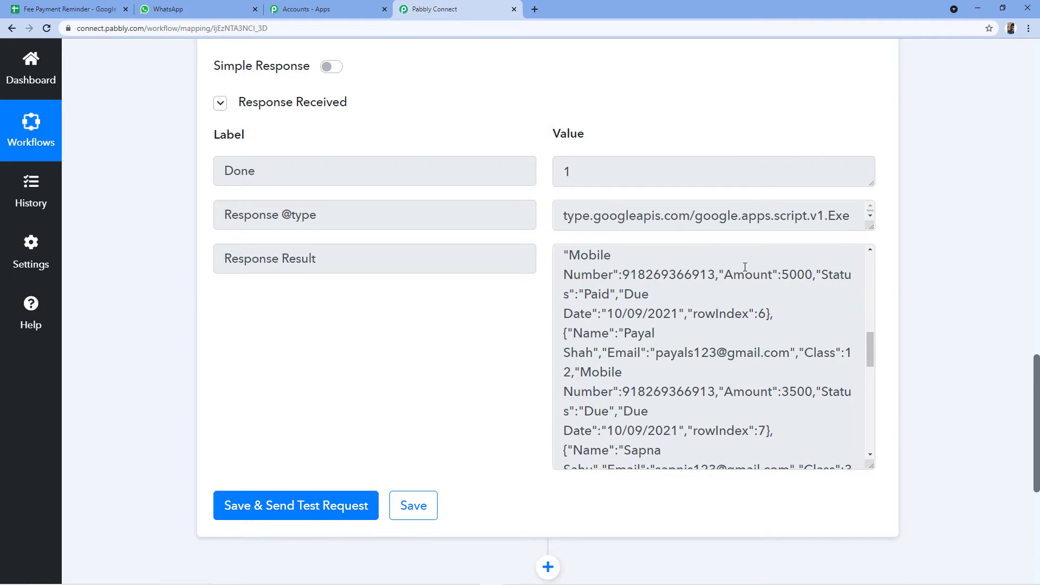
scroll(708, 281, up, 8)
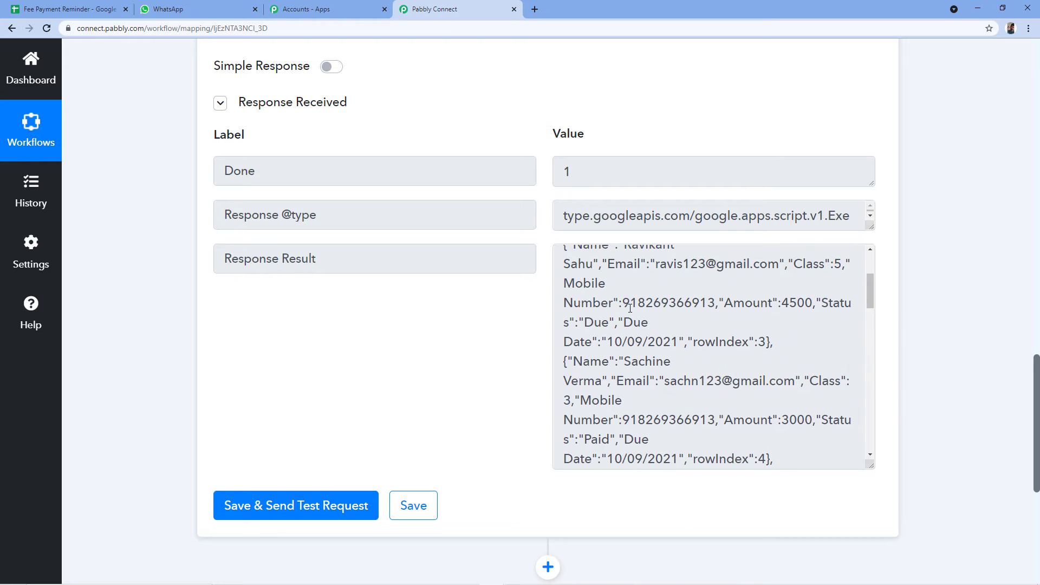
scroll(628, 313, up, 3)
scroll(651, 382, down, 1)
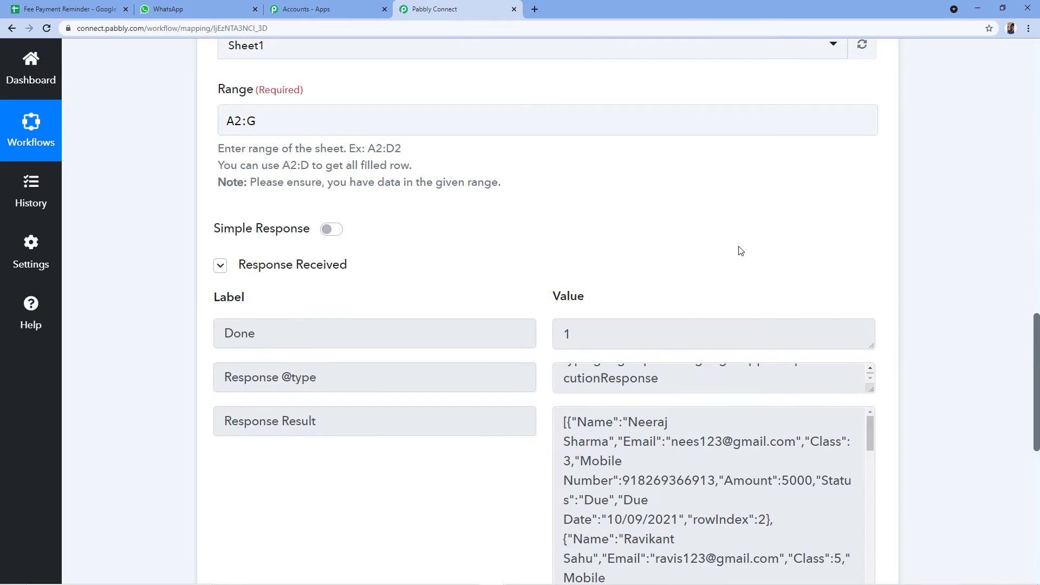
scroll(742, 244, down, 2)
scroll(747, 220, down, 1)
scroll(680, 255, down, 2)
scroll(716, 325, up, 2)
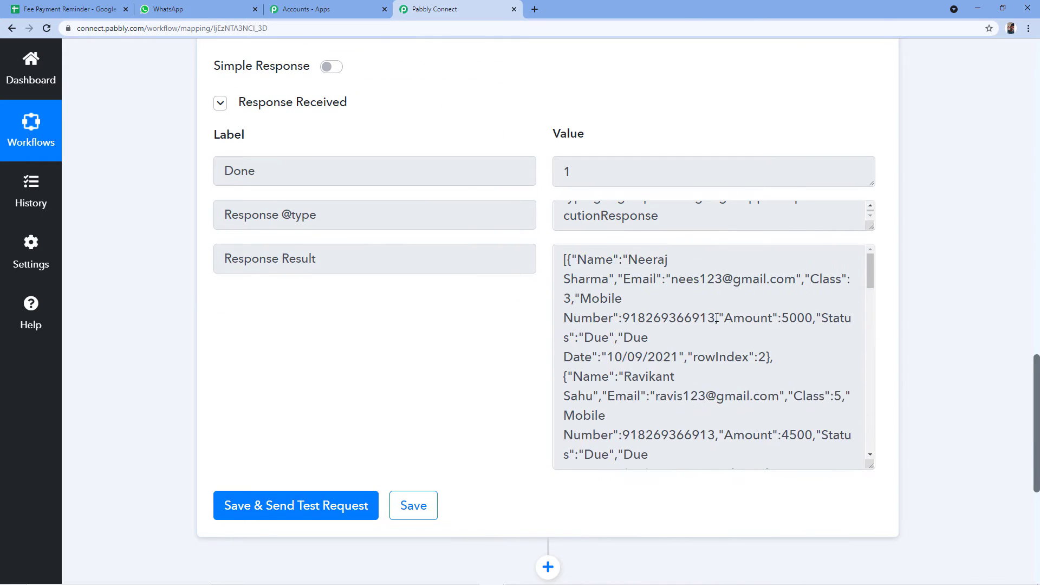
scroll(505, 314, down, 2)
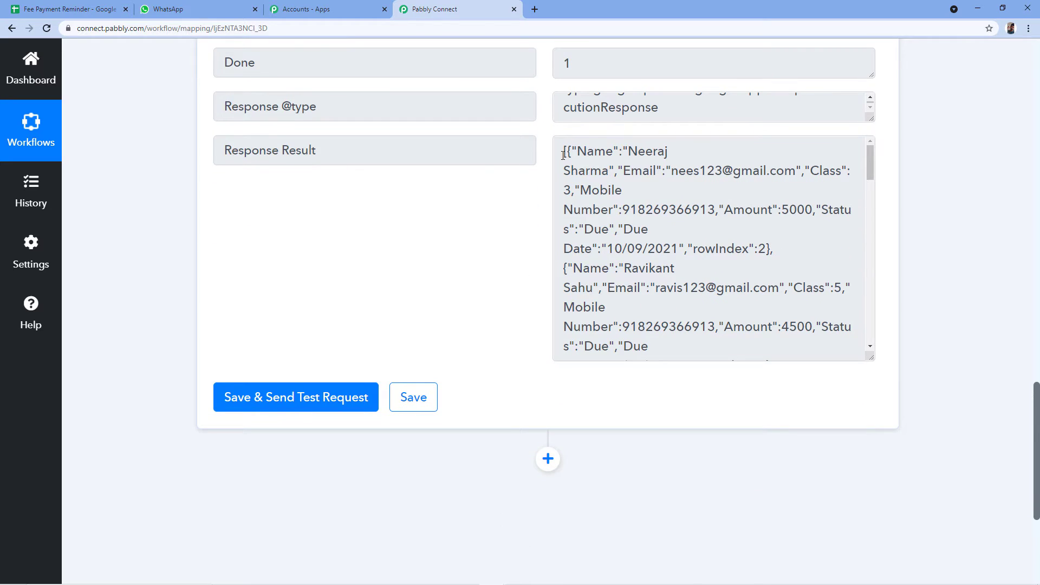
Look up the first student row in Google Sheets, cell A2, and return to Pabbly Connect.
click(81, 9)
click(126, 189)
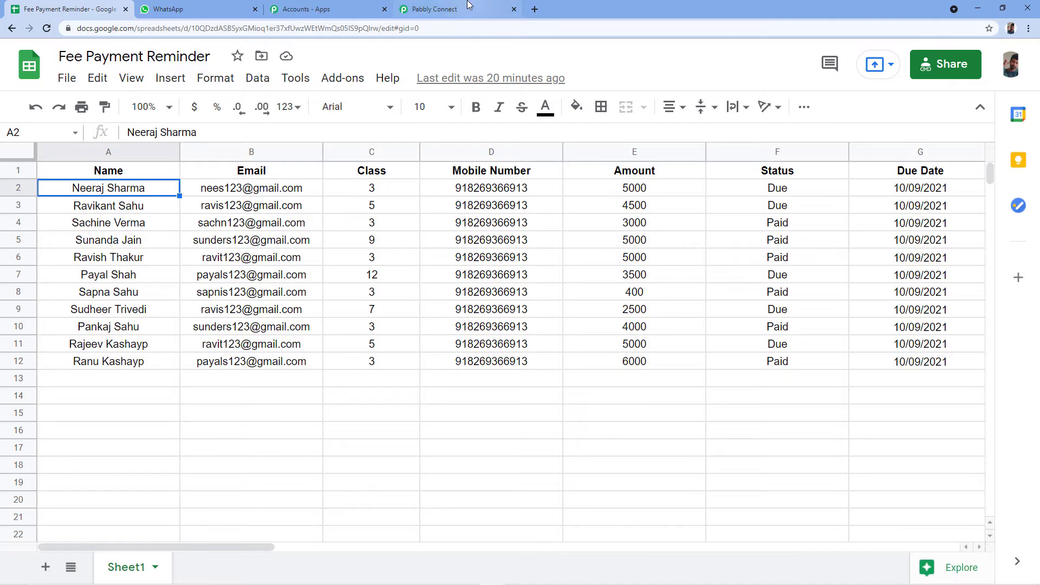
click(420, 9)
Add an action step after Get Row(s) and choose Iterator by Pabbly as its app.
scroll(162, 379, down, 2)
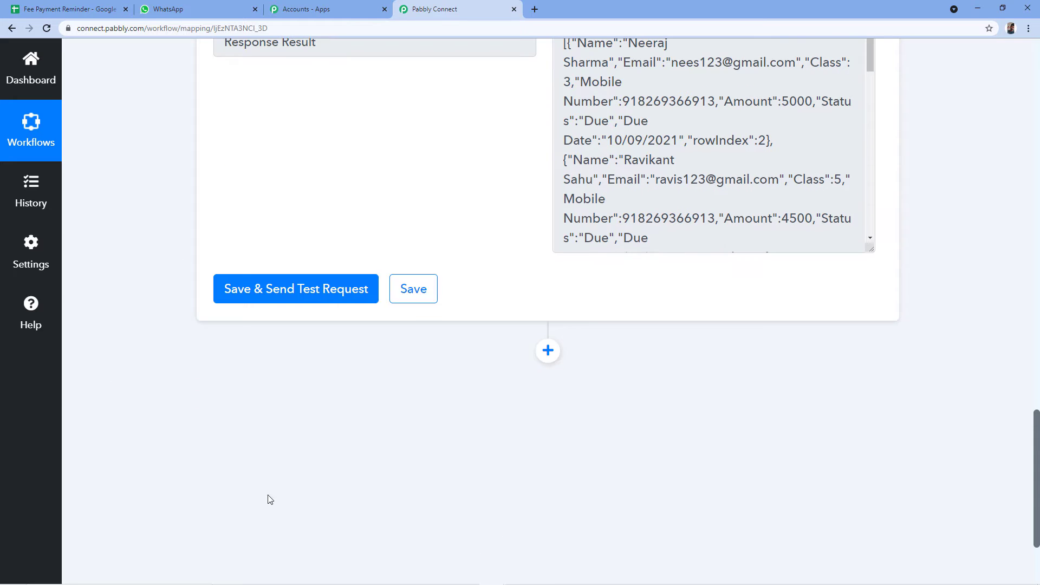
click(548, 352)
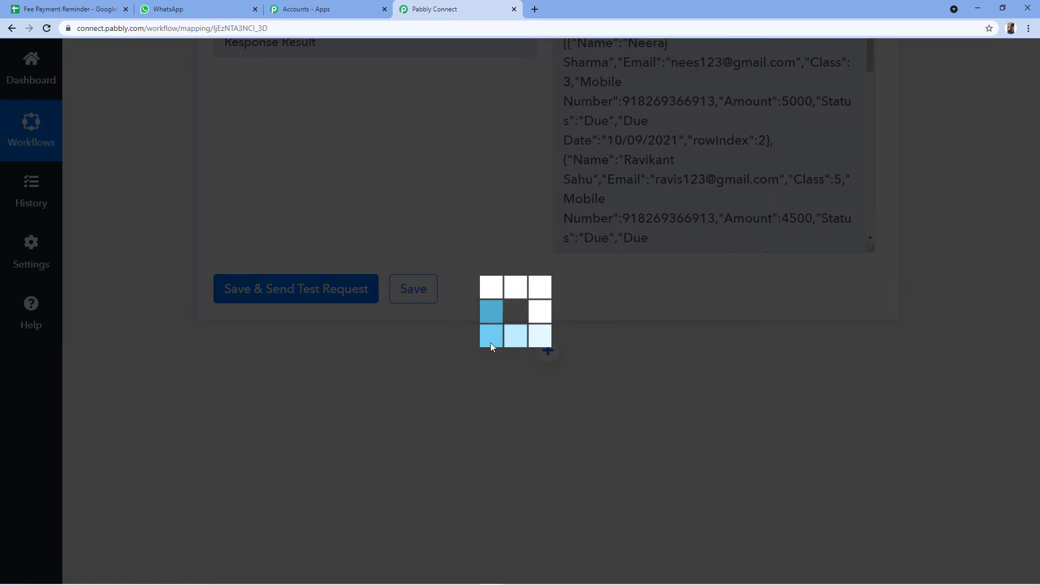
scroll(132, 363, down, 2)
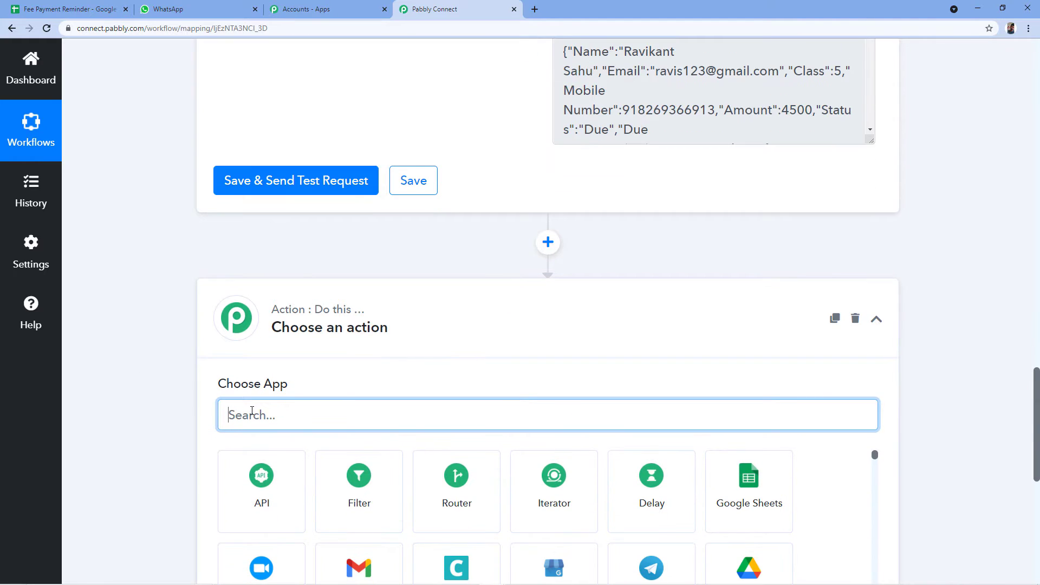
scroll(547, 241, down, 1)
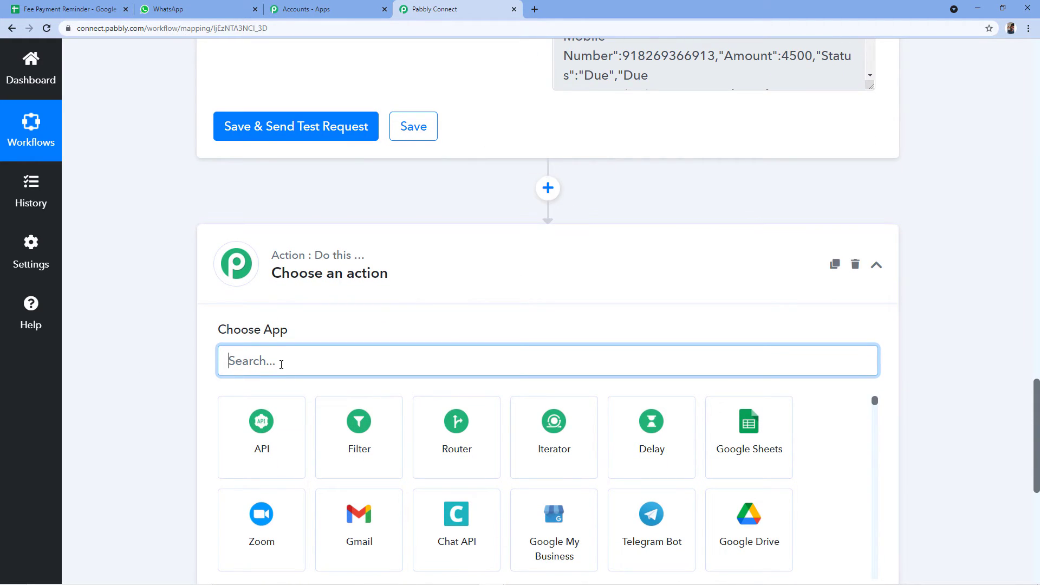
text(ite)
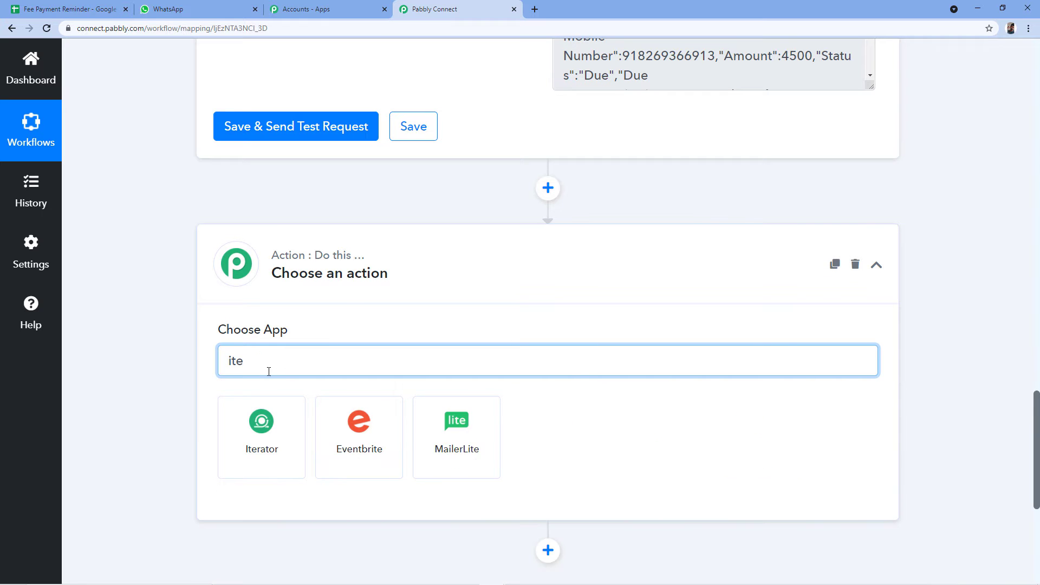
click(279, 437)
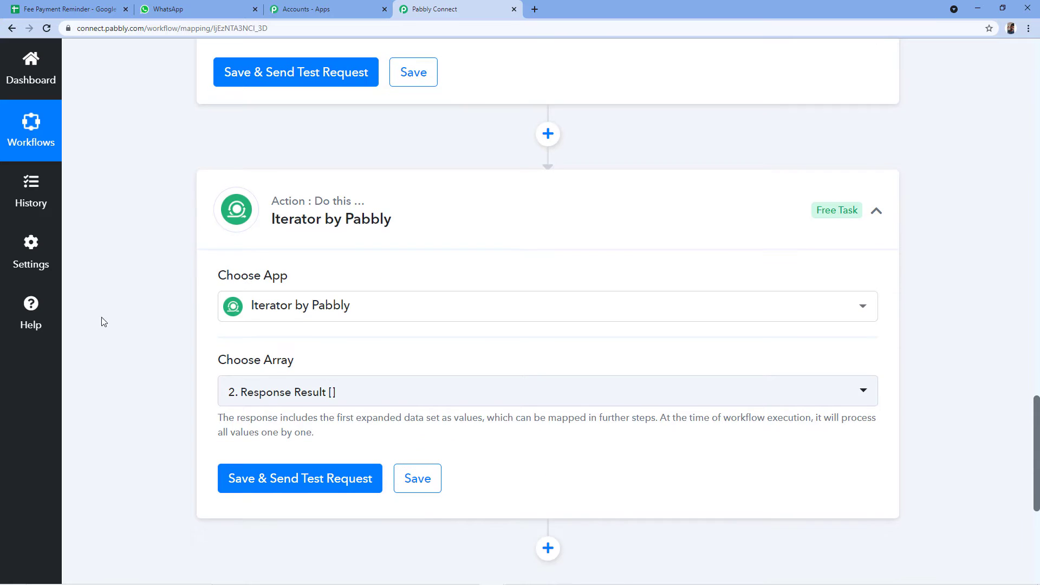
Compare the Iterator's chosen array with the student rows in the Get Row(s) Response Result value.
mouse_move(301, 373)
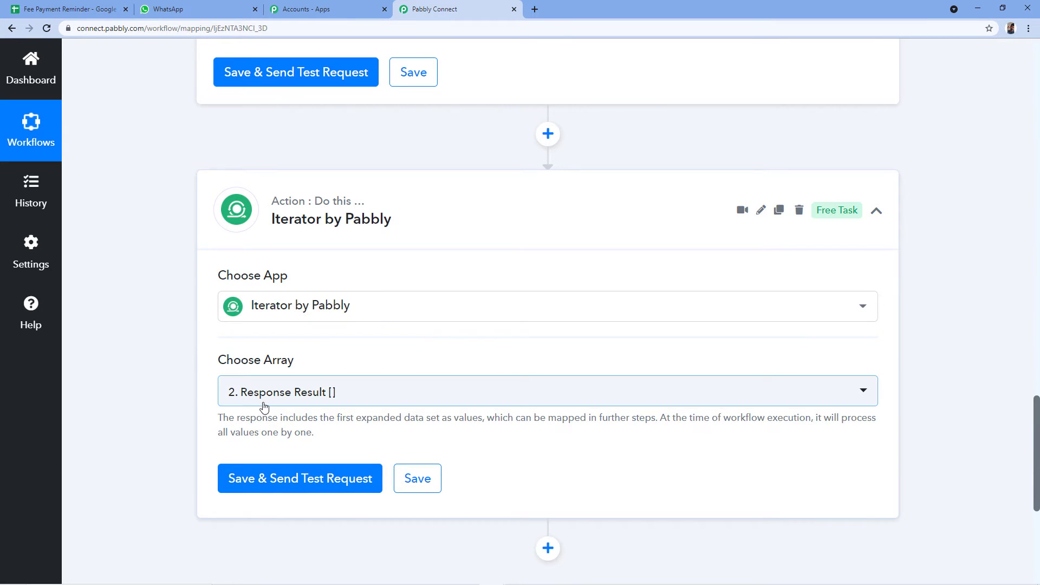
scroll(462, 209, up, 8)
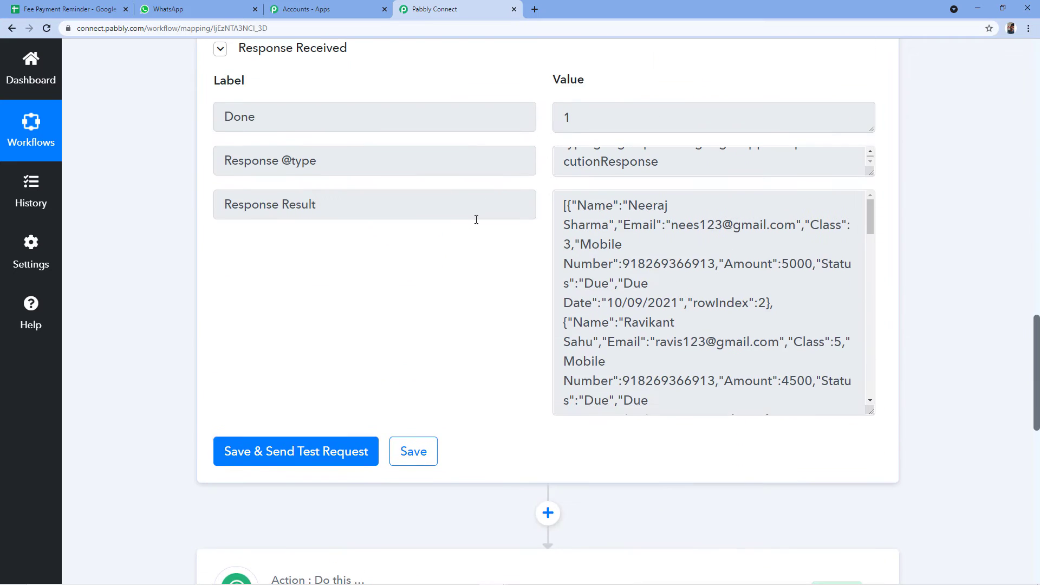
scroll(685, 306, down, 1)
scroll(726, 310, up, 1)
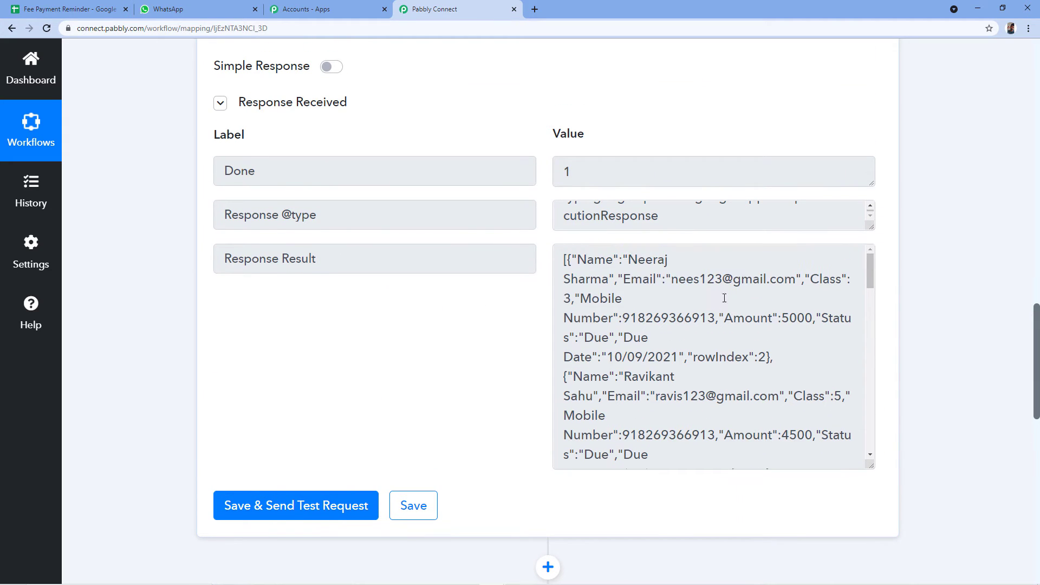
scroll(687, 321, down, 1)
scroll(494, 319, down, 2)
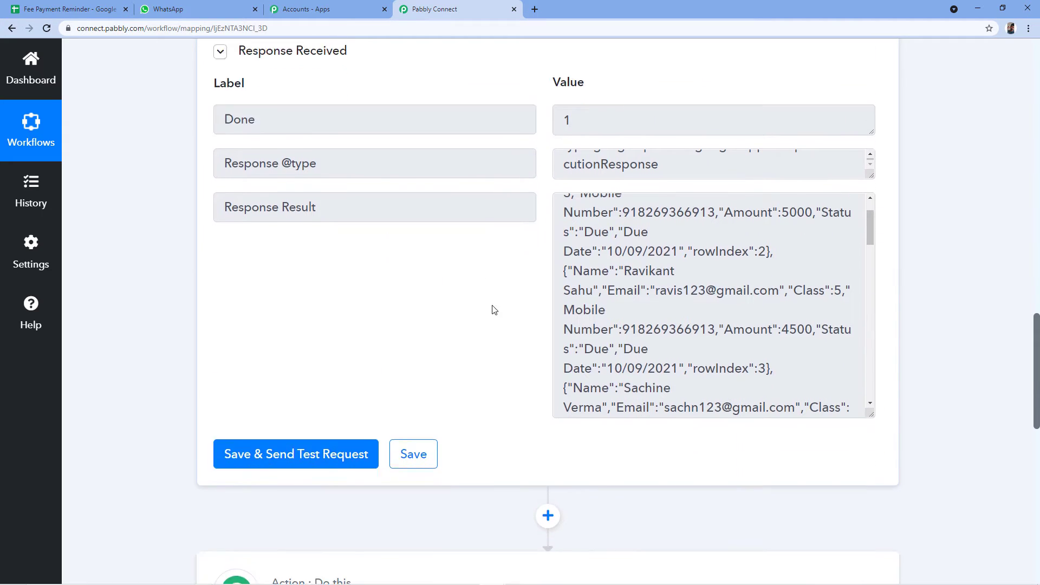
scroll(684, 205, up, 1)
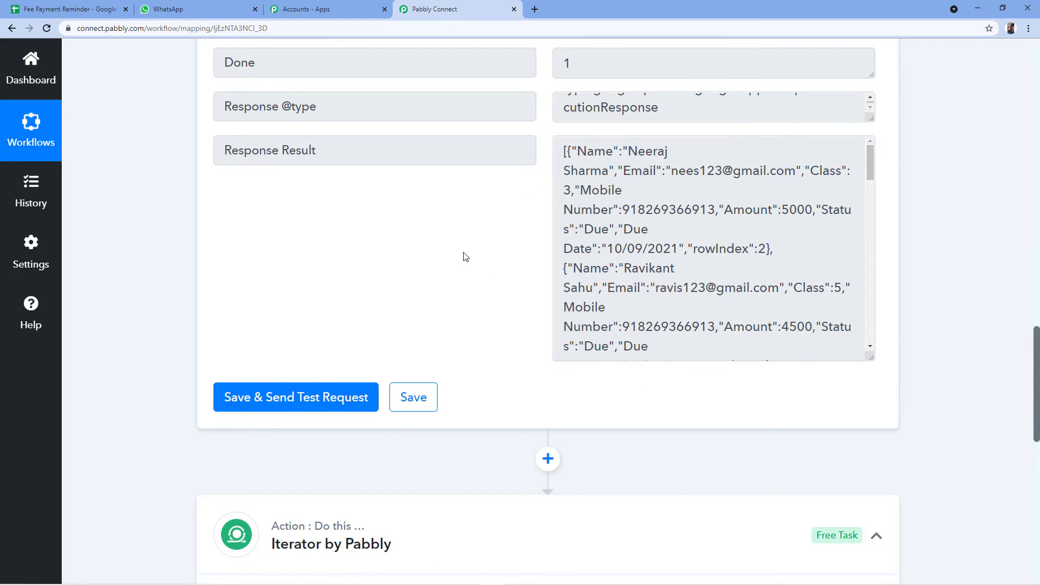
Save the Iterator step with the array 2. Response Result [] and send a test request.
scroll(468, 252, down, 5)
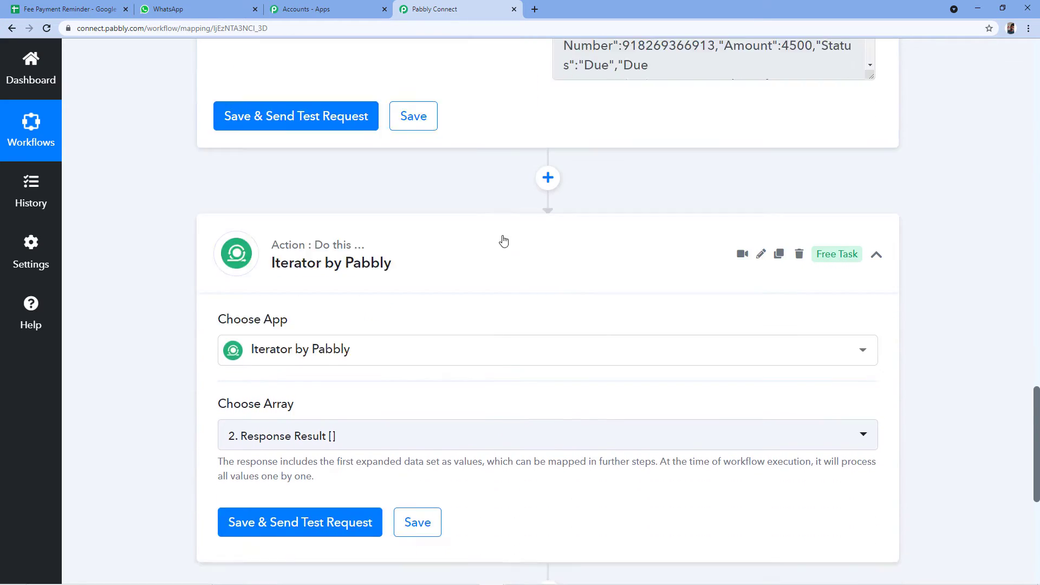
scroll(503, 247, down, 2)
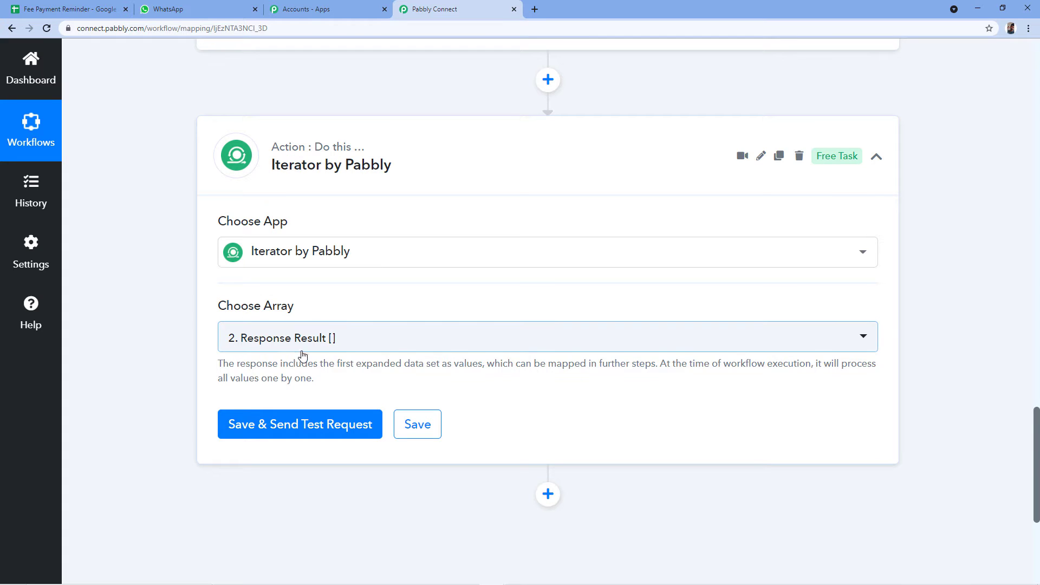
click(292, 425)
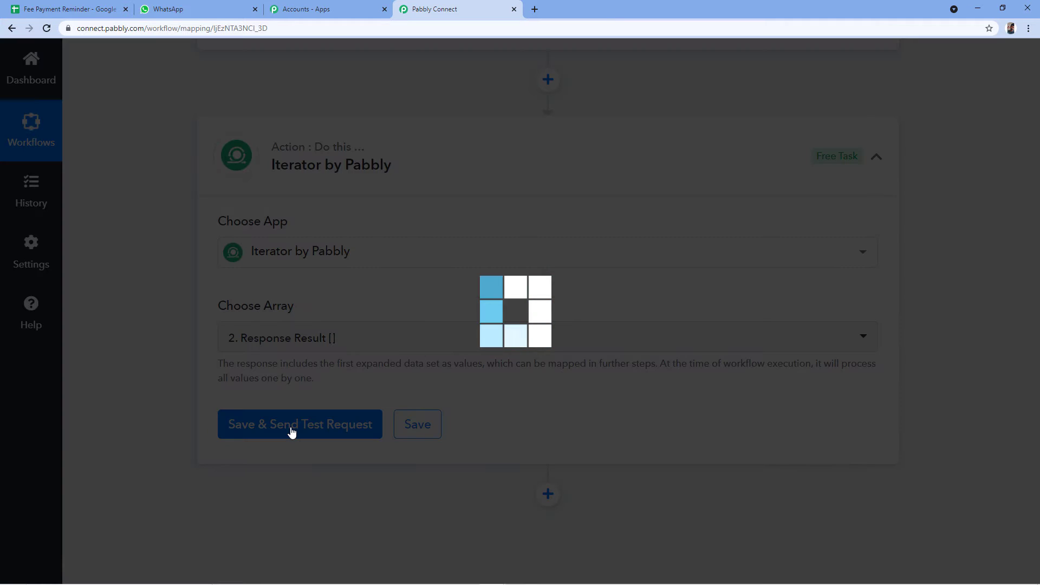
scroll(291, 431, down, 4)
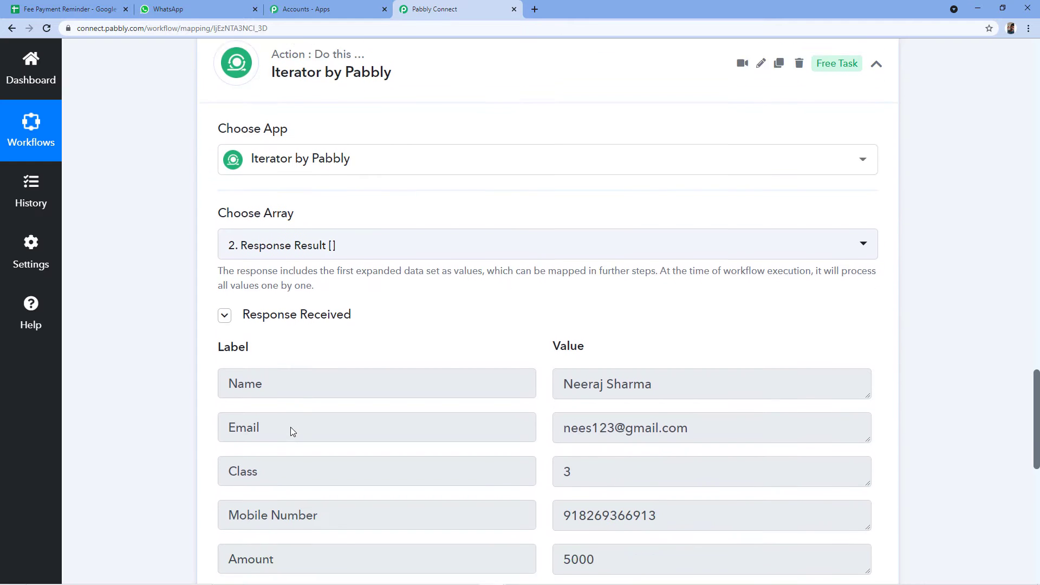
scroll(509, 217, down, 1)
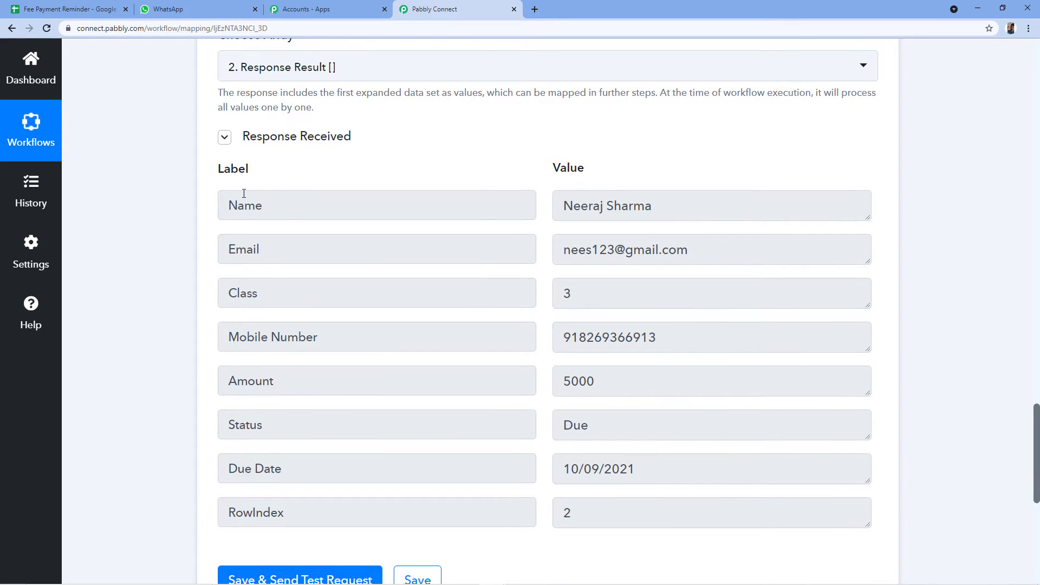
Check the Iterator's returned student against row 2 in Google Sheets, and return to Pabbly Connect.
click(103, 8)
click(137, 210)
click(140, 193)
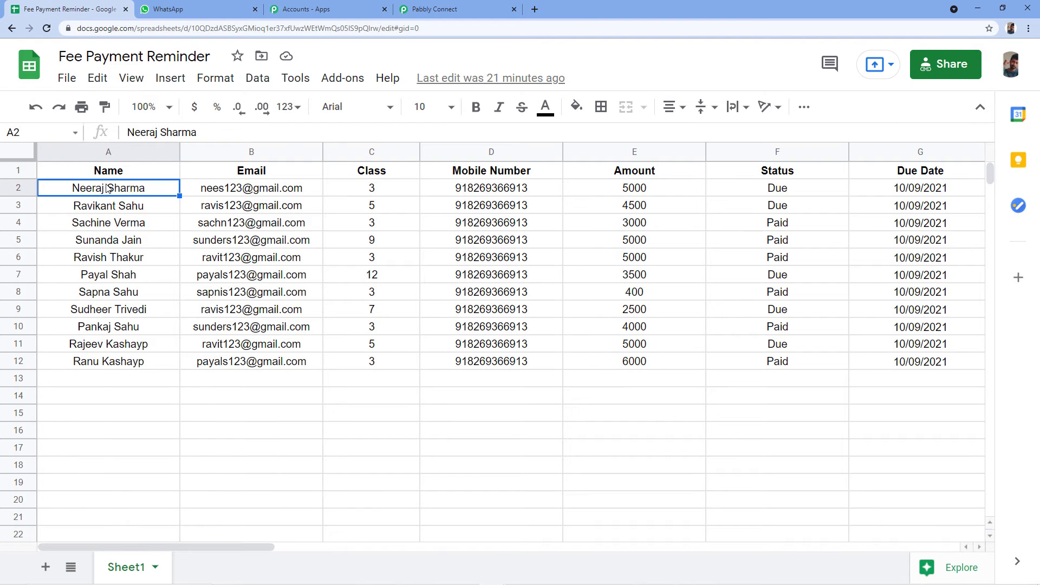
click(436, 8)
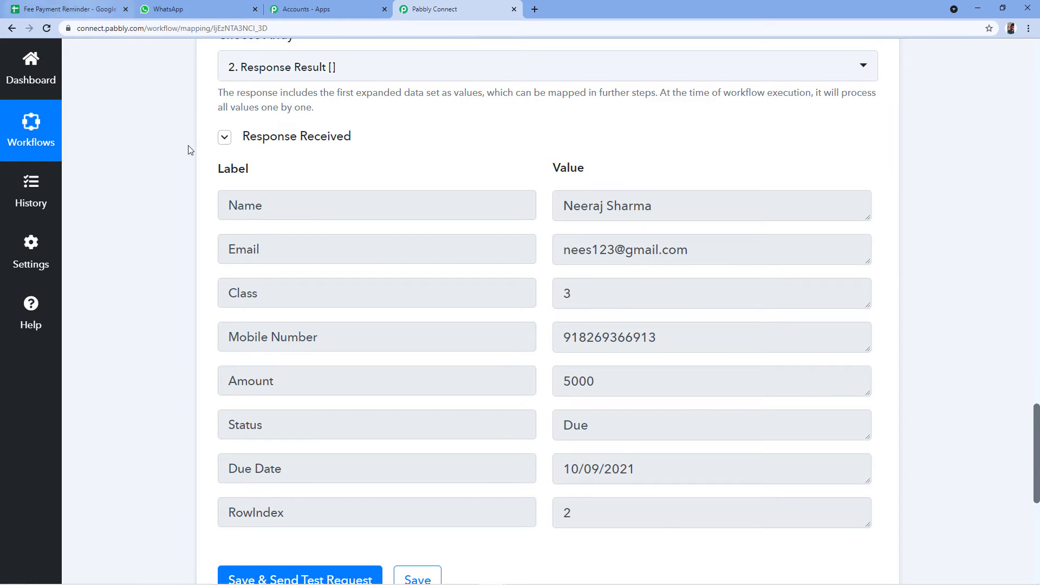
Examine the Iterator response field by field, from Name, Email, Class and Mobile Number to Amount, Status and Due Date.
click(675, 210)
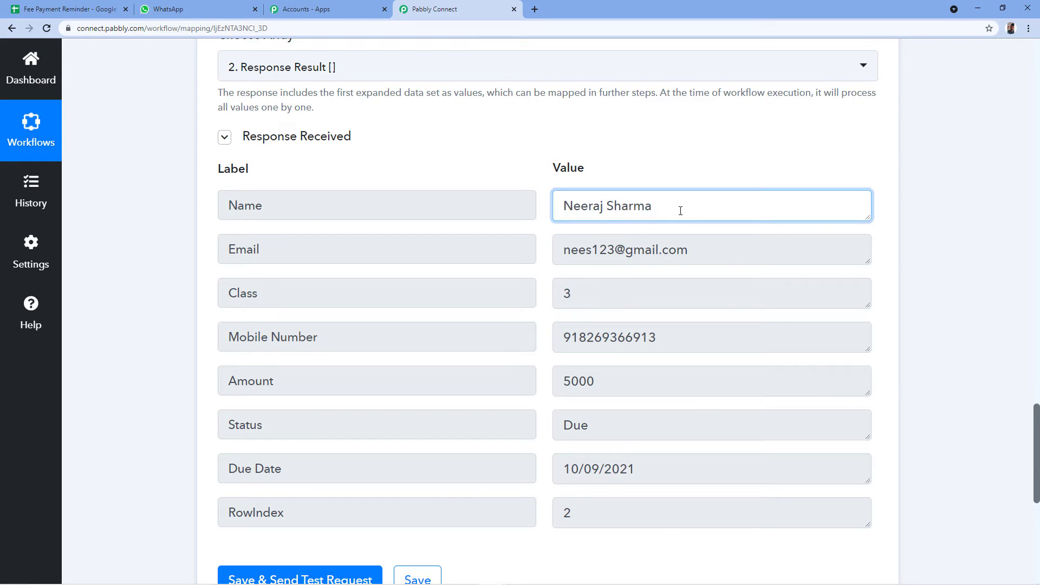
triple_click(669, 214)
click(690, 246)
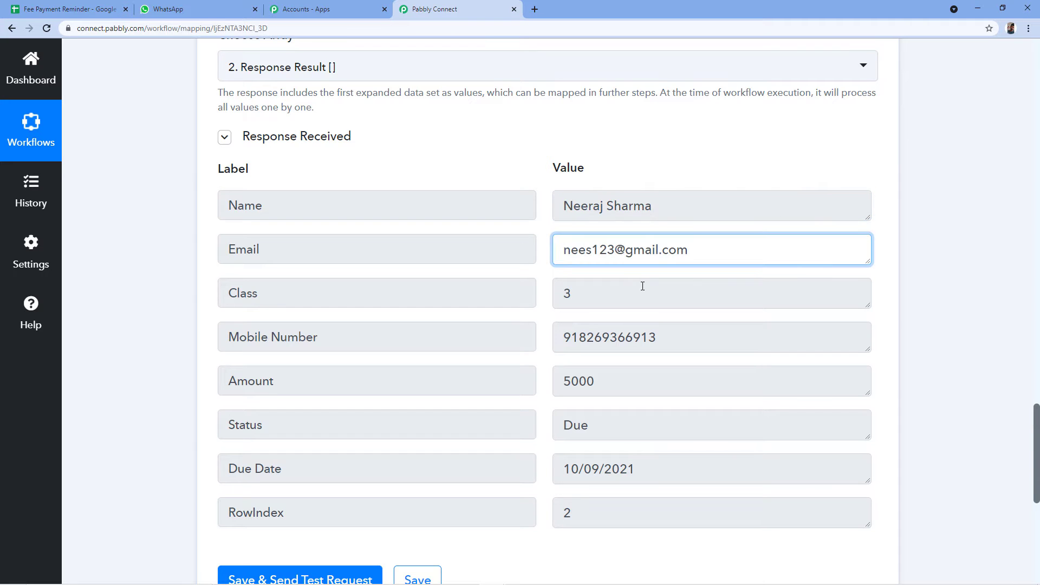
click(578, 303)
click(668, 335)
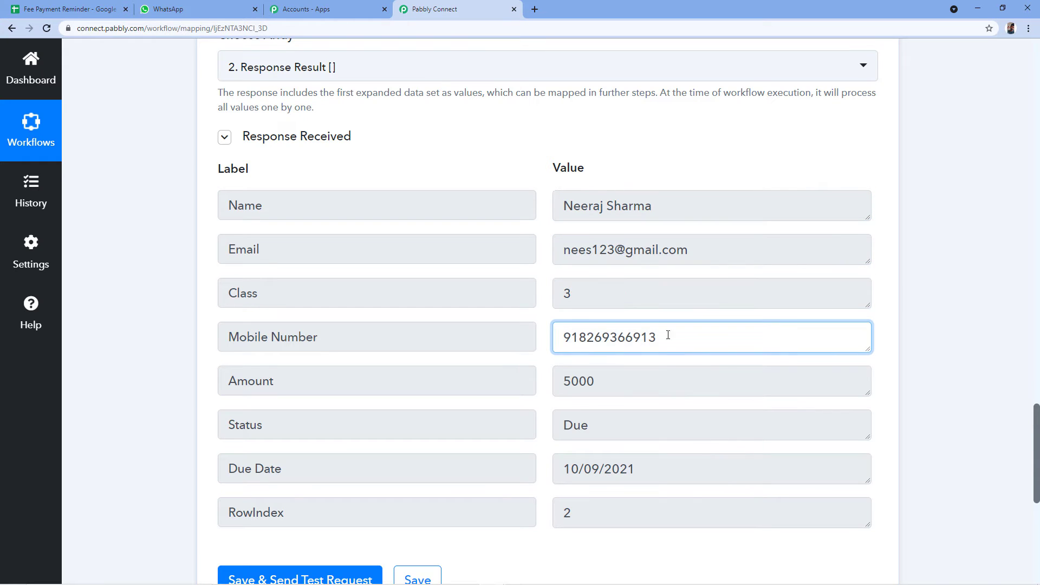
click(609, 391)
scroll(612, 388, down, 1)
click(610, 368)
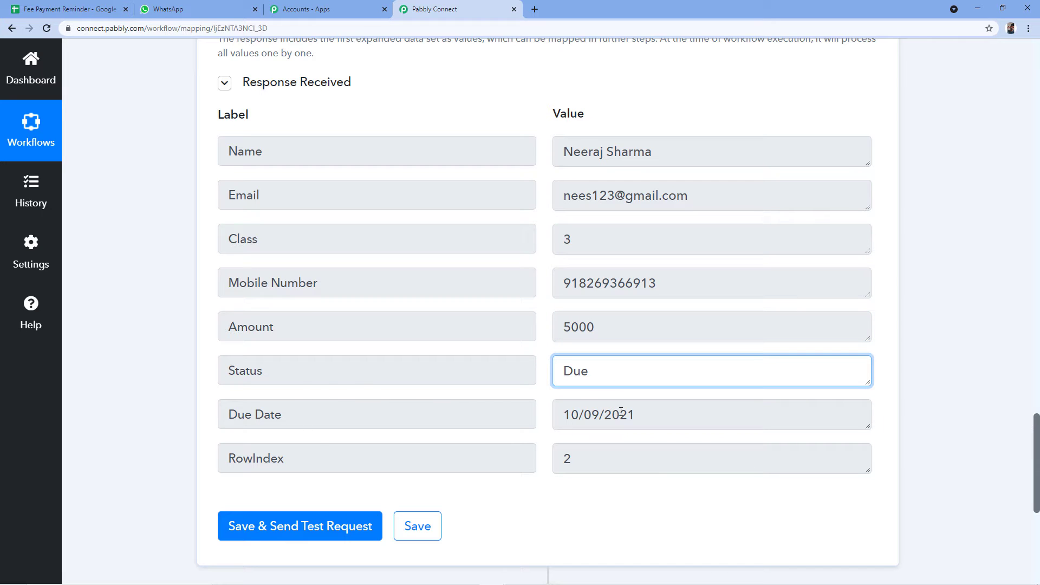
click(696, 423)
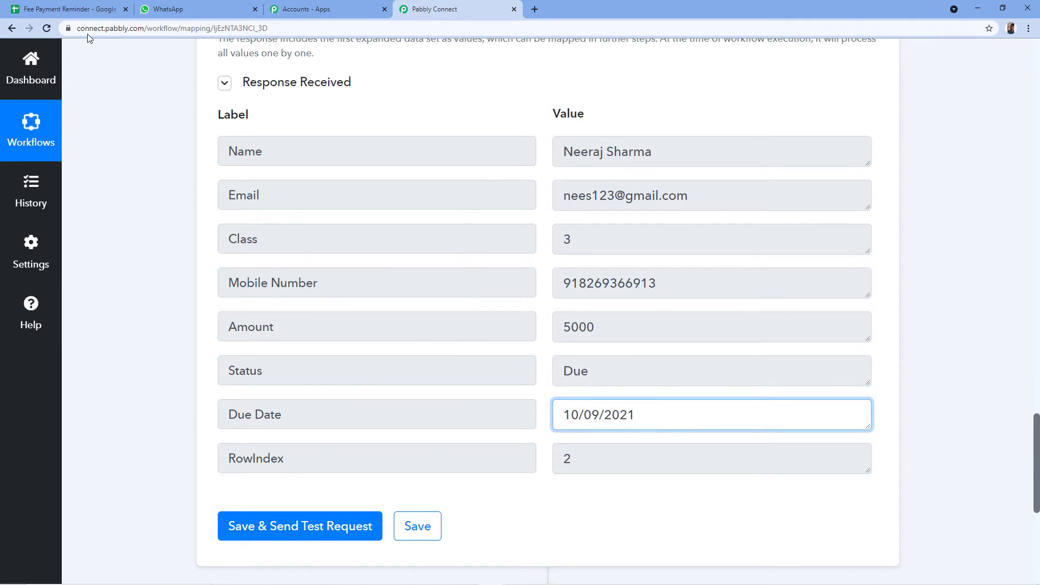
Compare the Iterator response with the sheet's student list and Status column, switching between Google Sheets and Pabbly Connect.
click(89, 8)
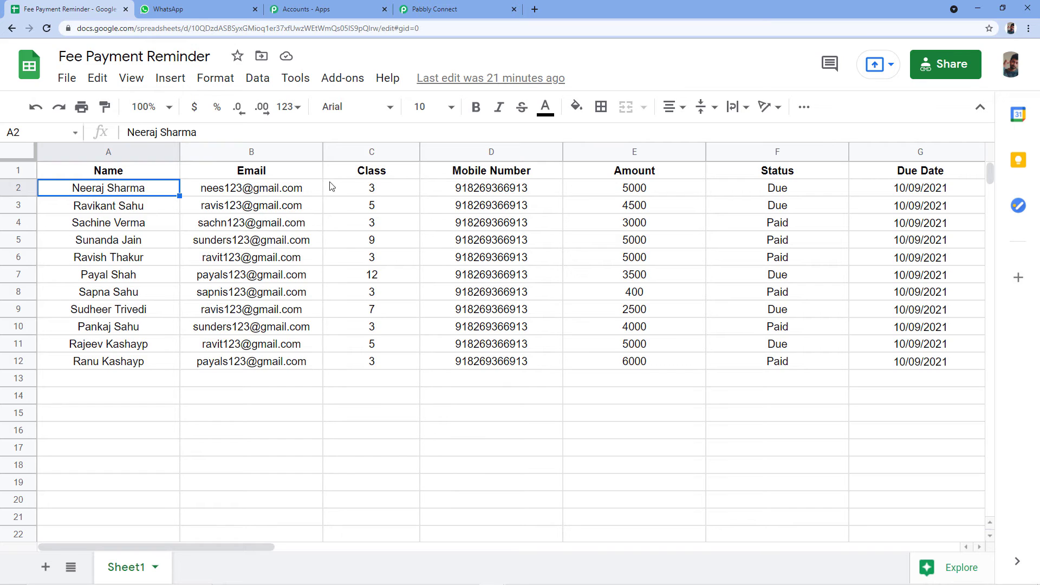
click(435, 8)
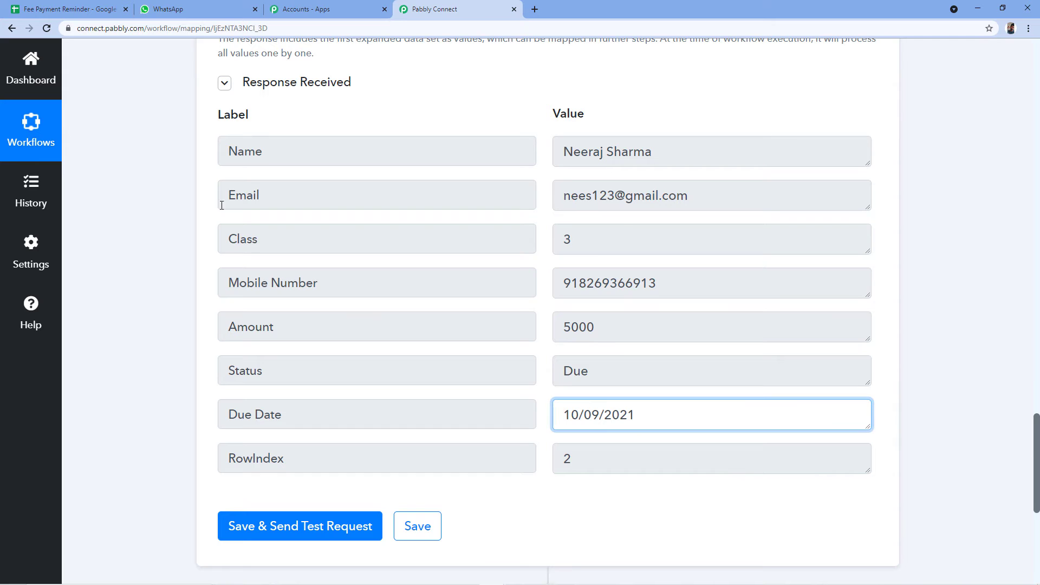
scroll(546, 129, down, 1)
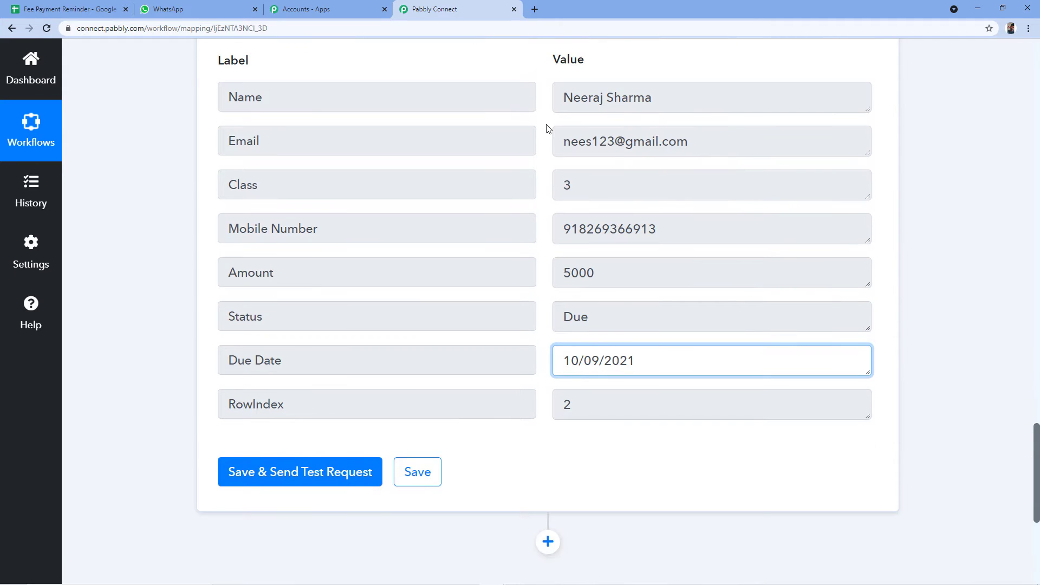
scroll(547, 130, down, 3)
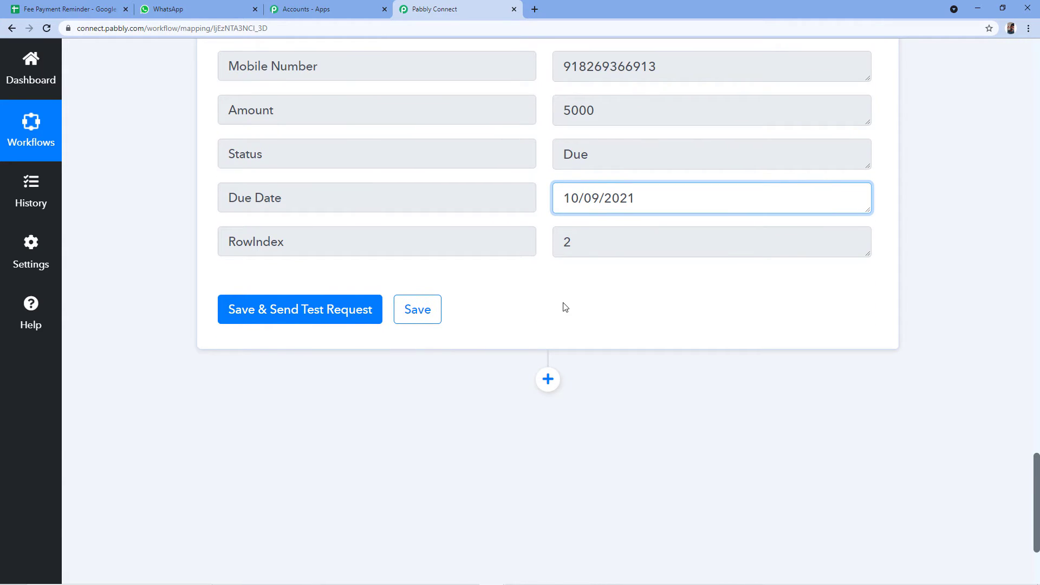
scroll(547, 325, up, 1)
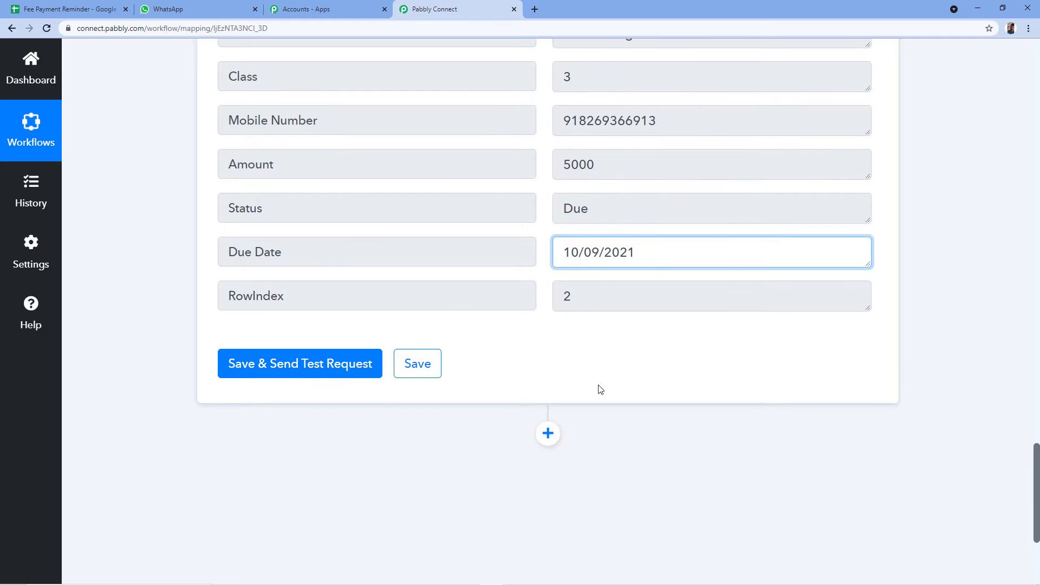
click(65, 9)
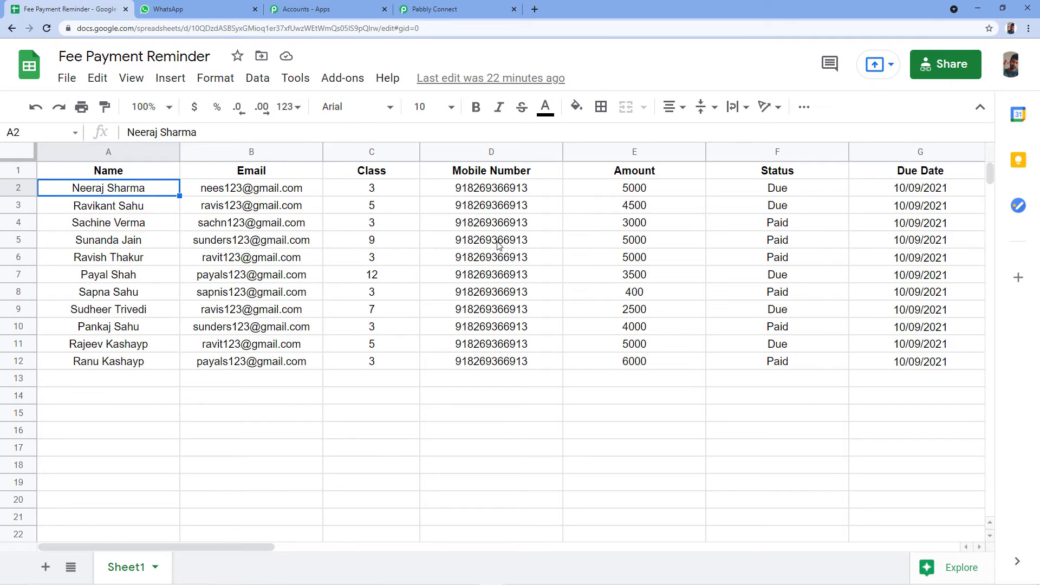
click(453, 9)
click(200, 248)
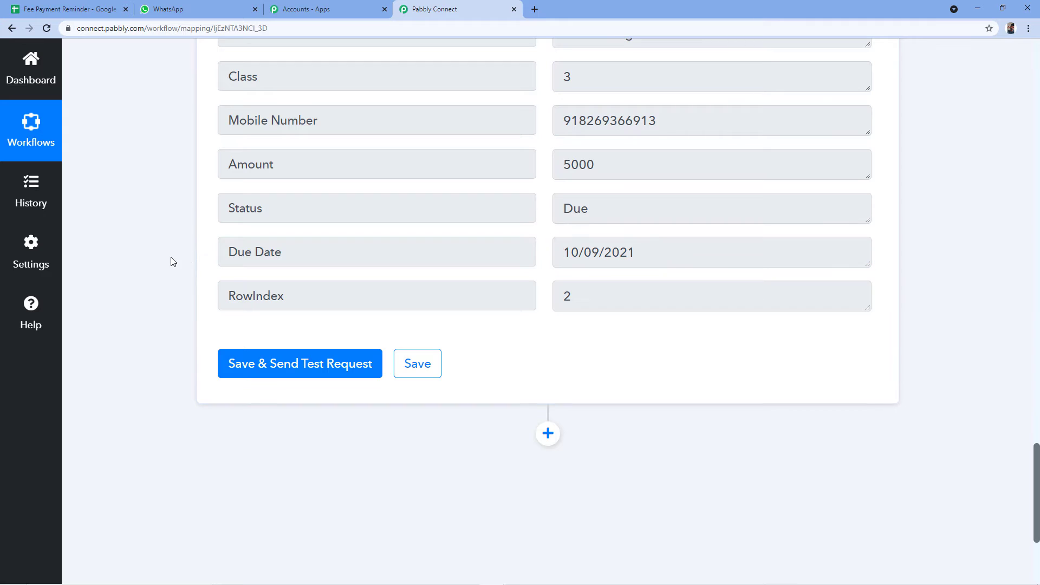
Add an action step after the Iterator and choose Filter by Pabbly as its app.
scroll(188, 255, down, 2)
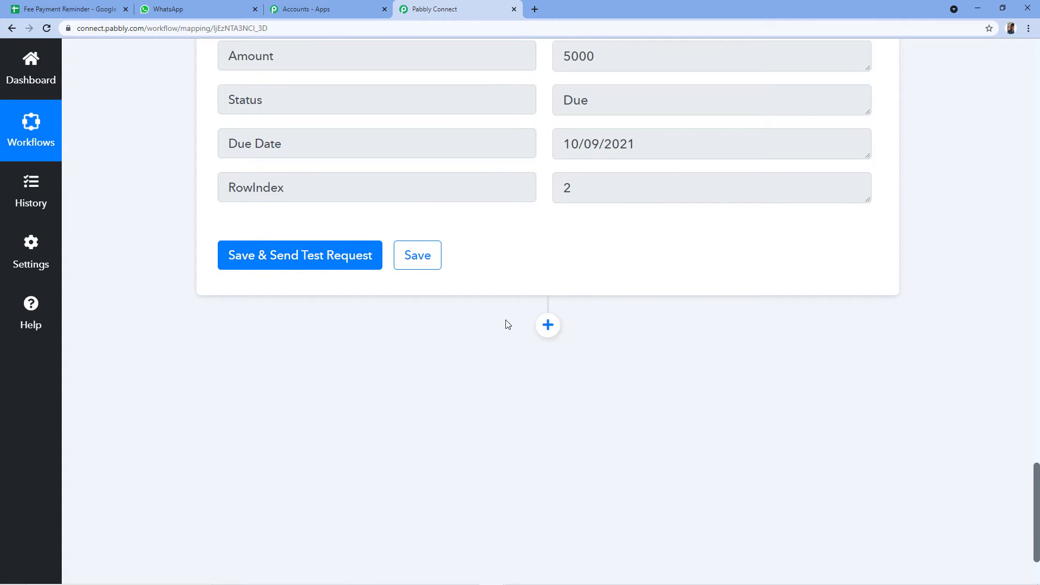
click(548, 326)
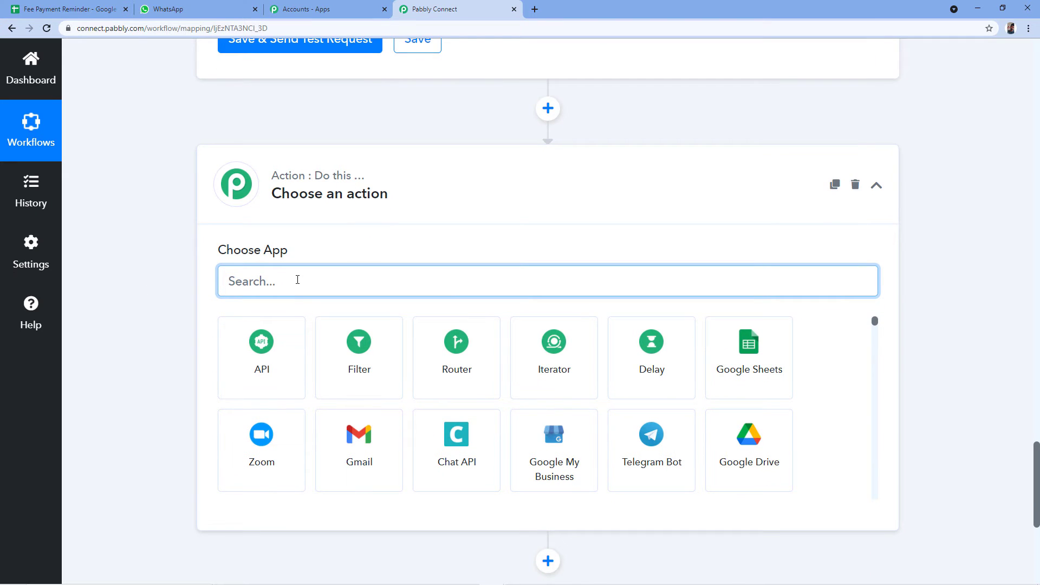
text(Filte)
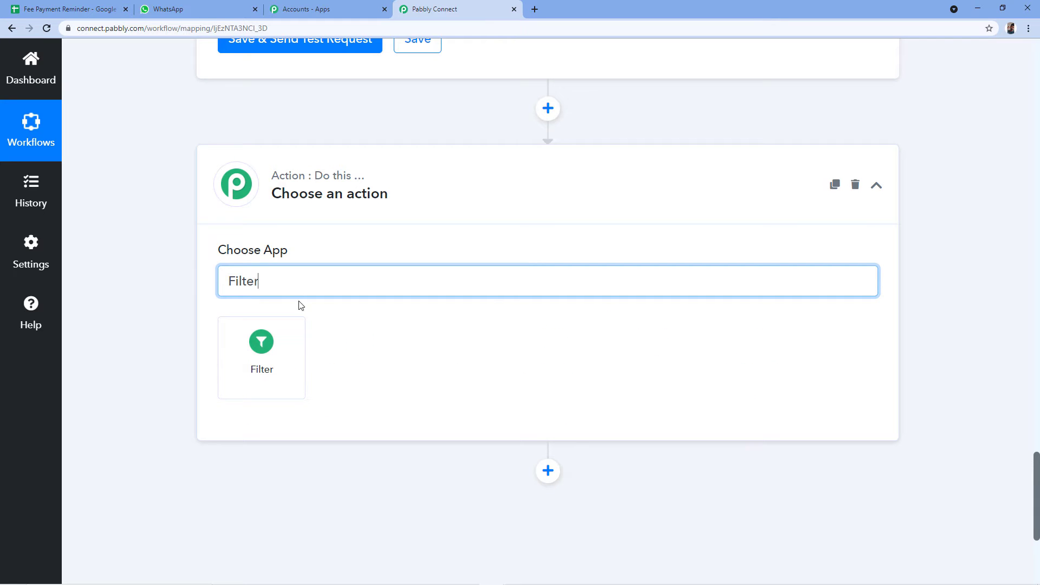
text(r)
click(261, 346)
scroll(144, 292, down, 2)
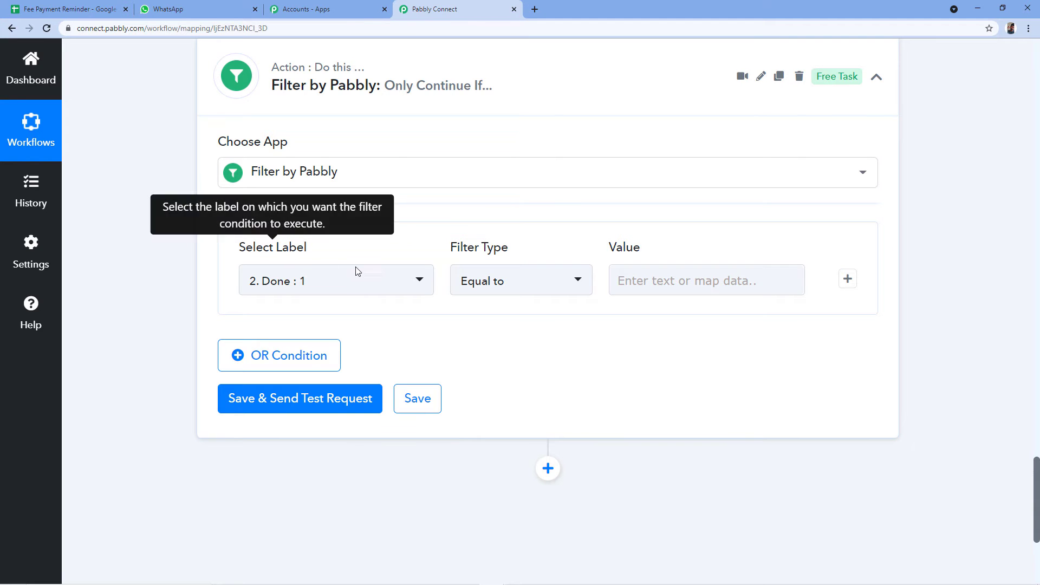
Set the filter condition so that the Iterator's Status label is equal to Due.
click(417, 281)
scroll(405, 226, down, 1)
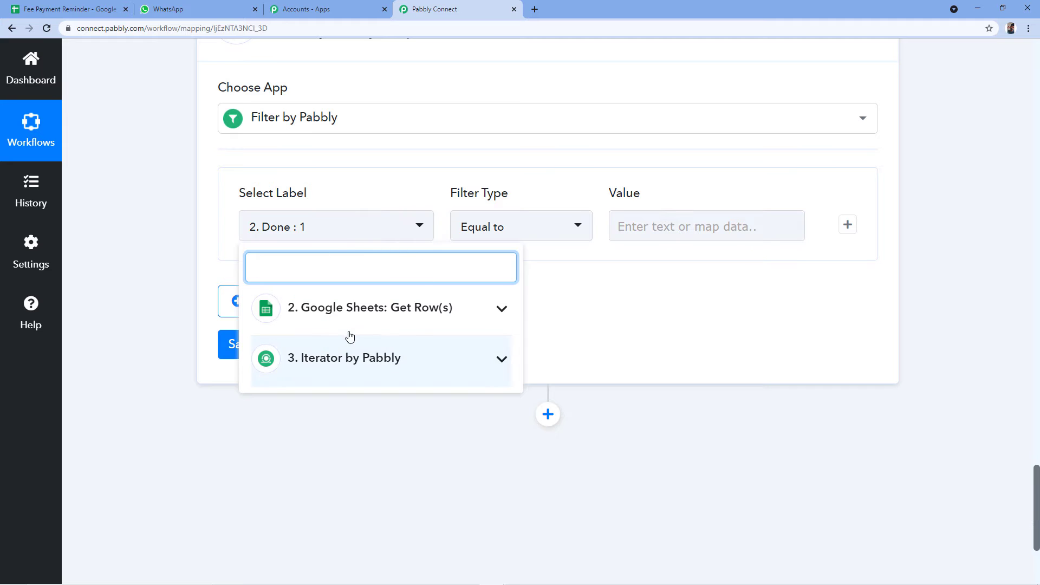
click(463, 371)
scroll(461, 370, down, 2)
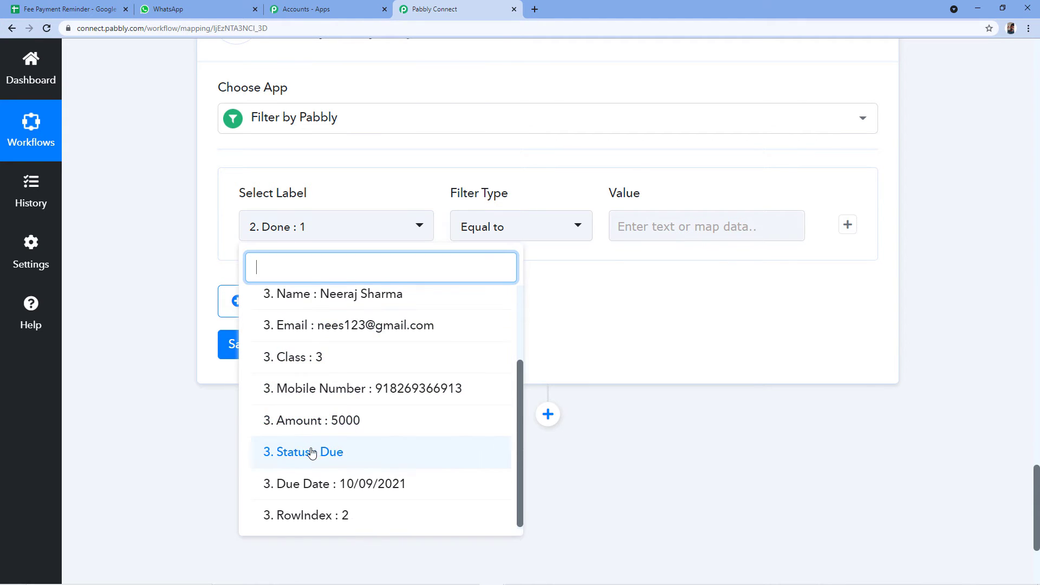
click(287, 454)
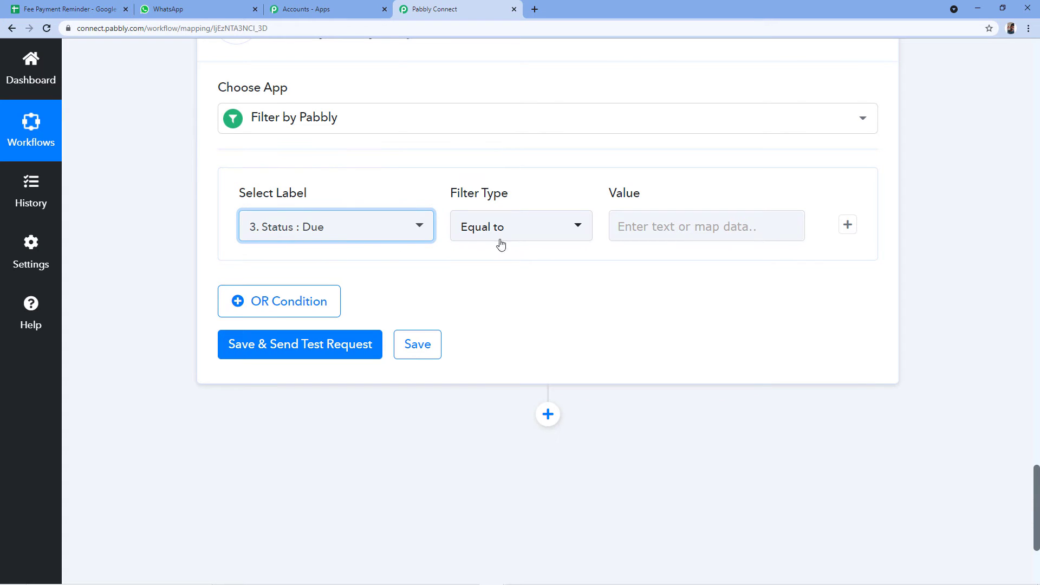
click(650, 237)
text(D)
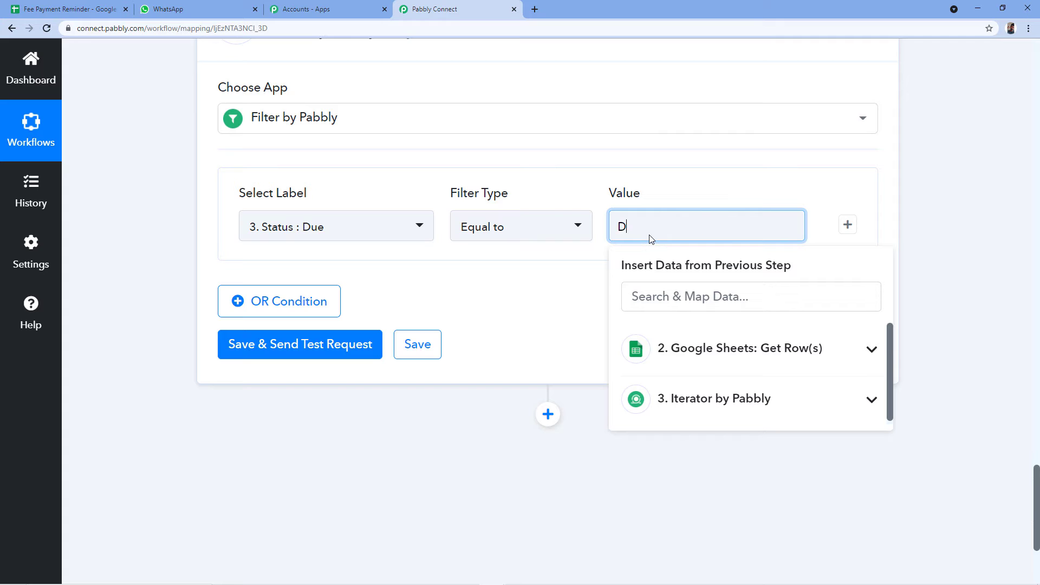
click(593, 296)
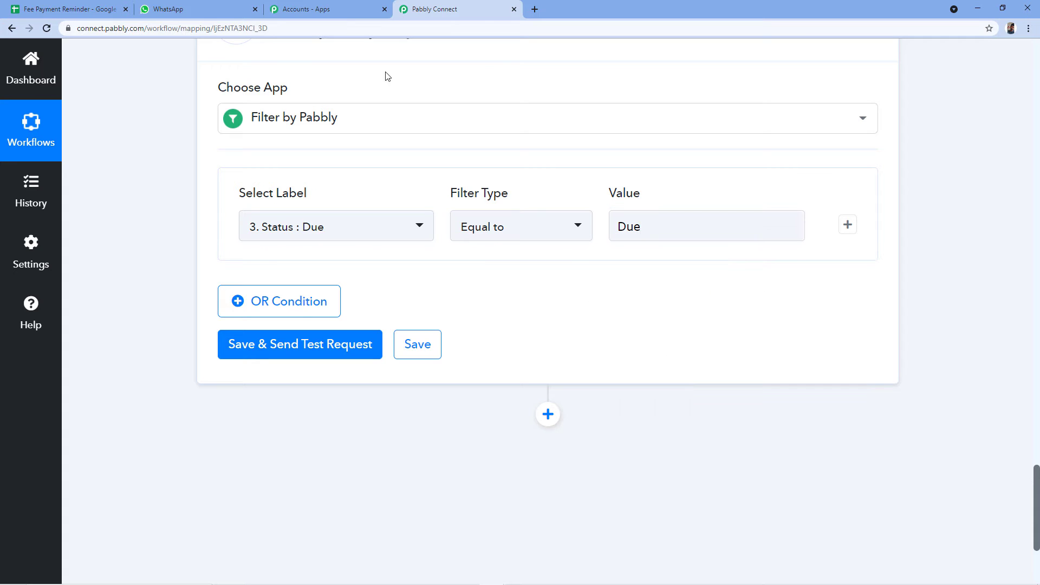
Switch to Google Sheets and check the Due and Paid entries in the Status column, including rows 3 and 4.
click(71, 10)
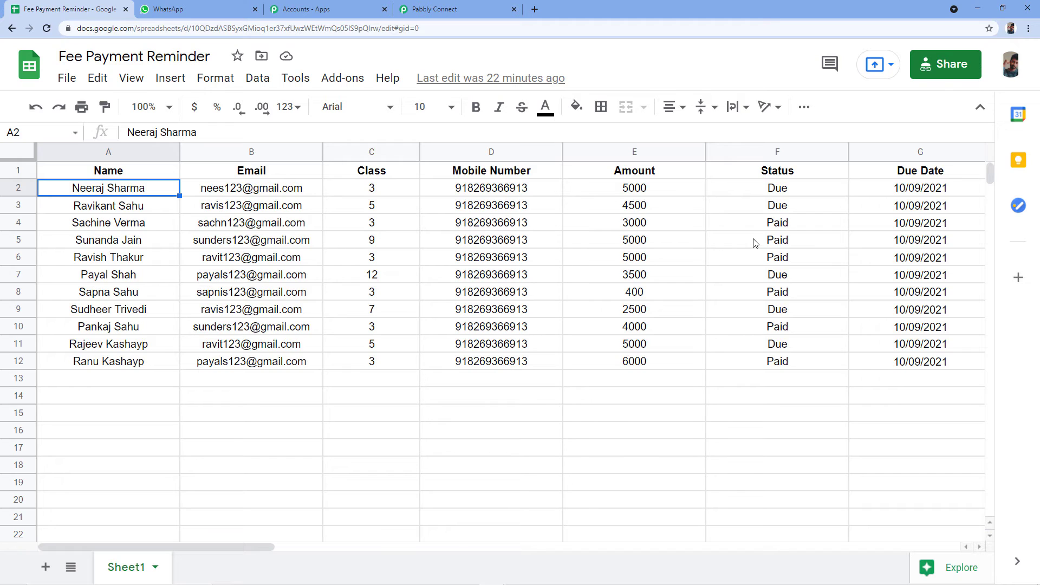
click(805, 226)
click(791, 211)
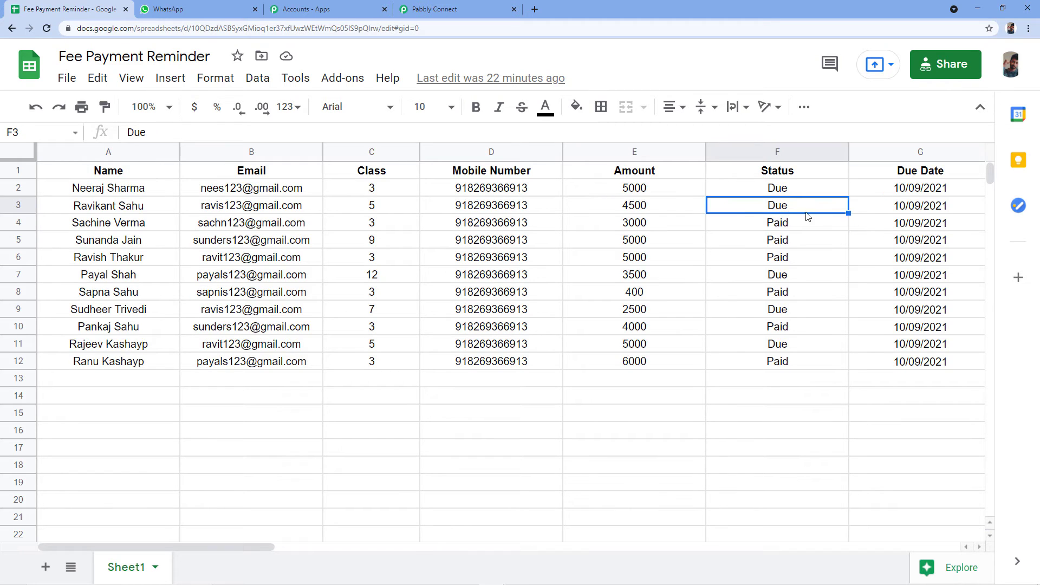
click(797, 228)
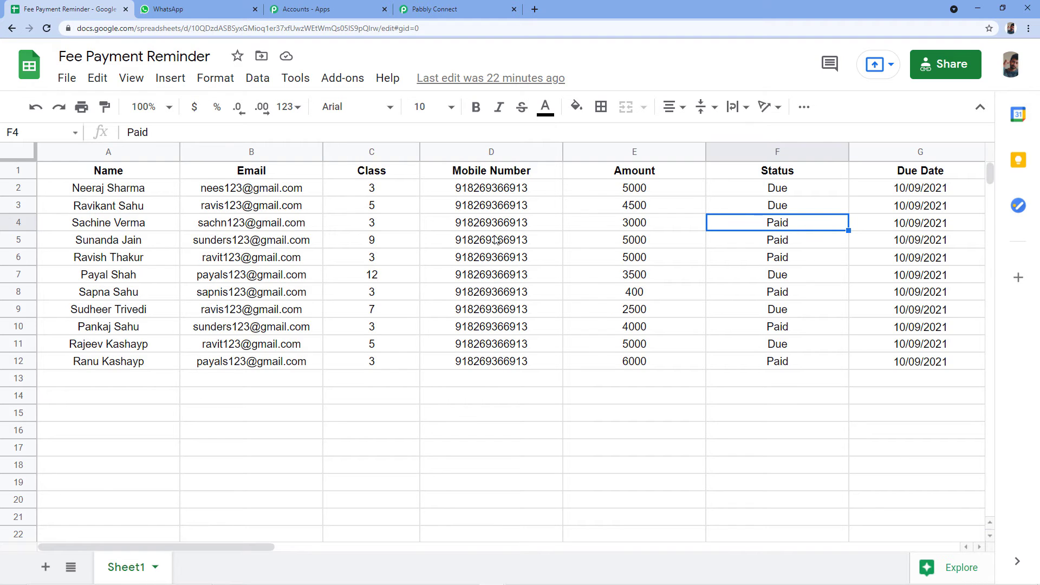
Return to Pabbly Connect, save the filter step and send its test request.
click(464, 6)
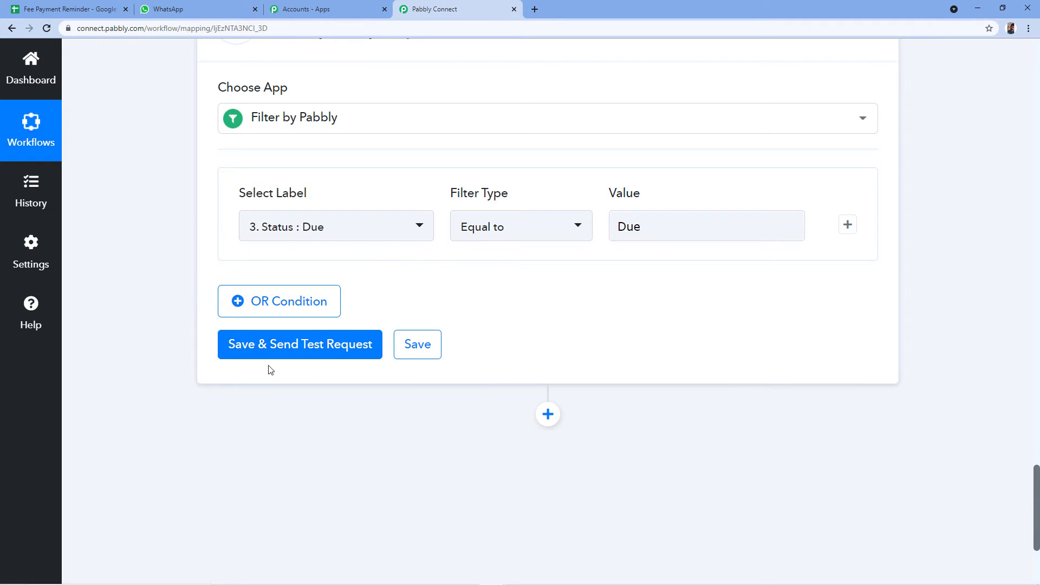
click(285, 355)
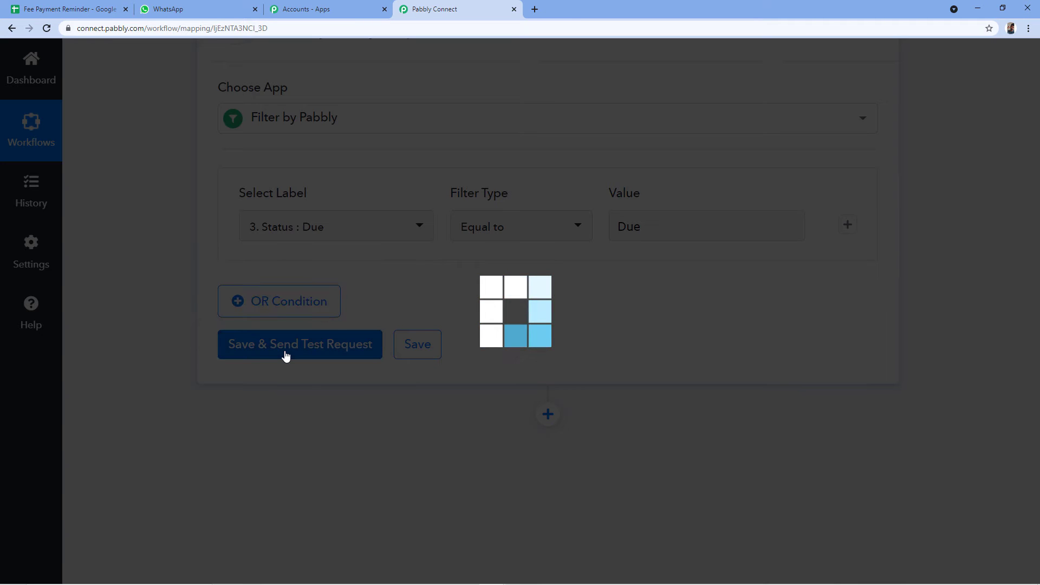
scroll(698, 364, down, 2)
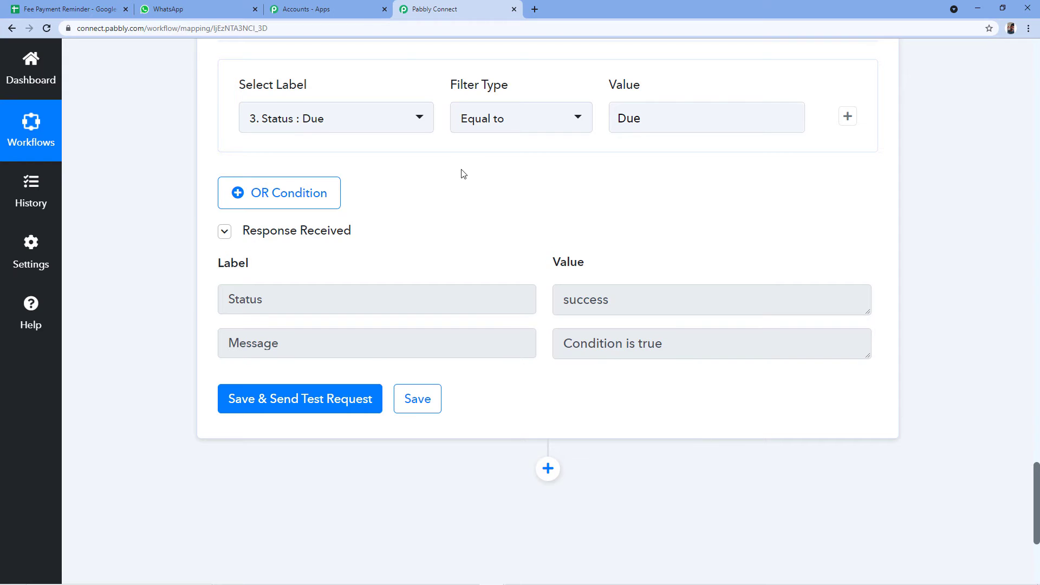
Compare the Iterator's Status value with the filter condition and review the filter's response status and message.
scroll(463, 173, up, 13)
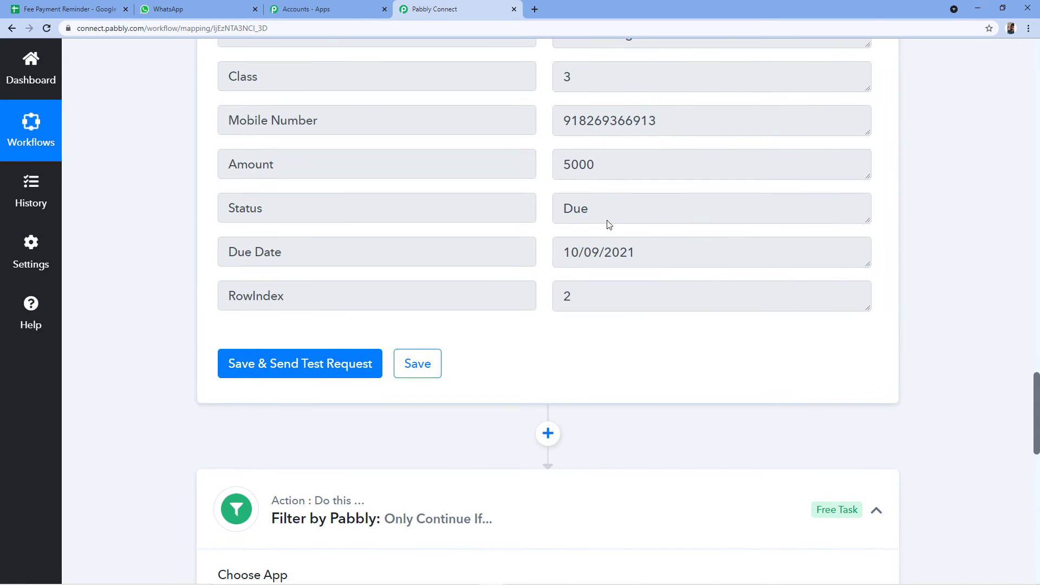
double_click(604, 211)
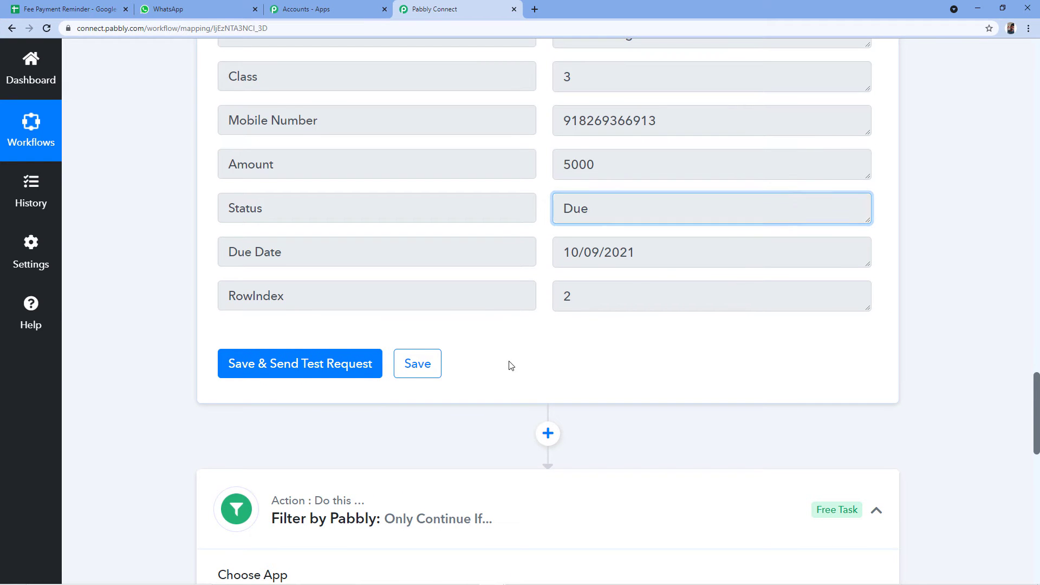
scroll(537, 313, down, 5)
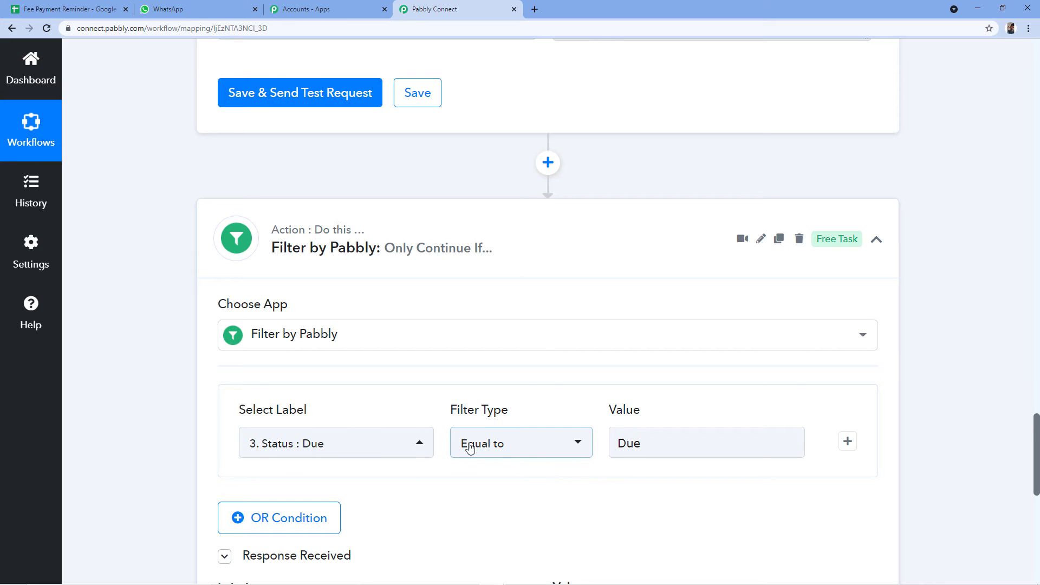
scroll(629, 379, down, 5)
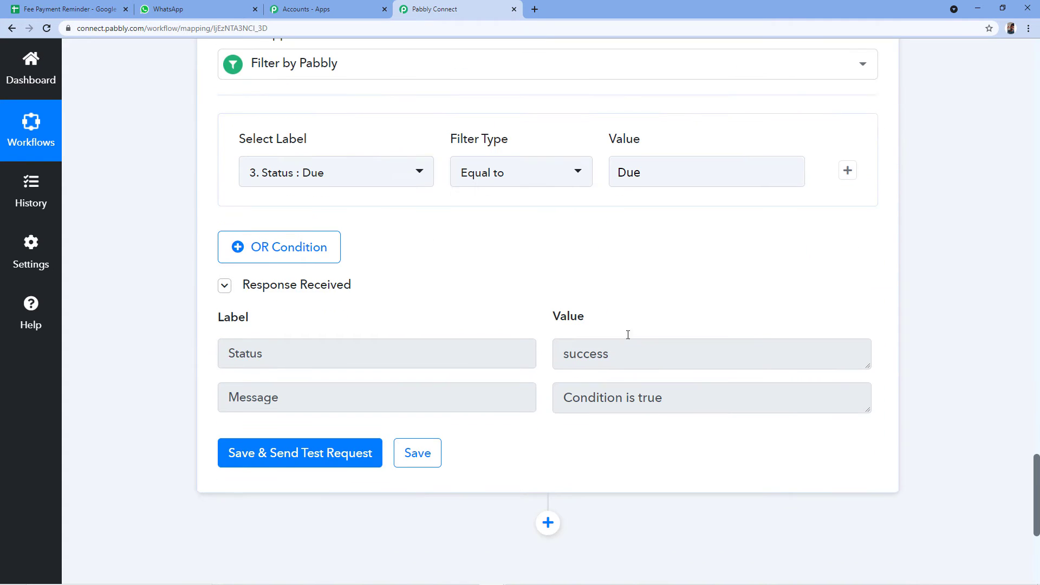
scroll(615, 385, down, 1)
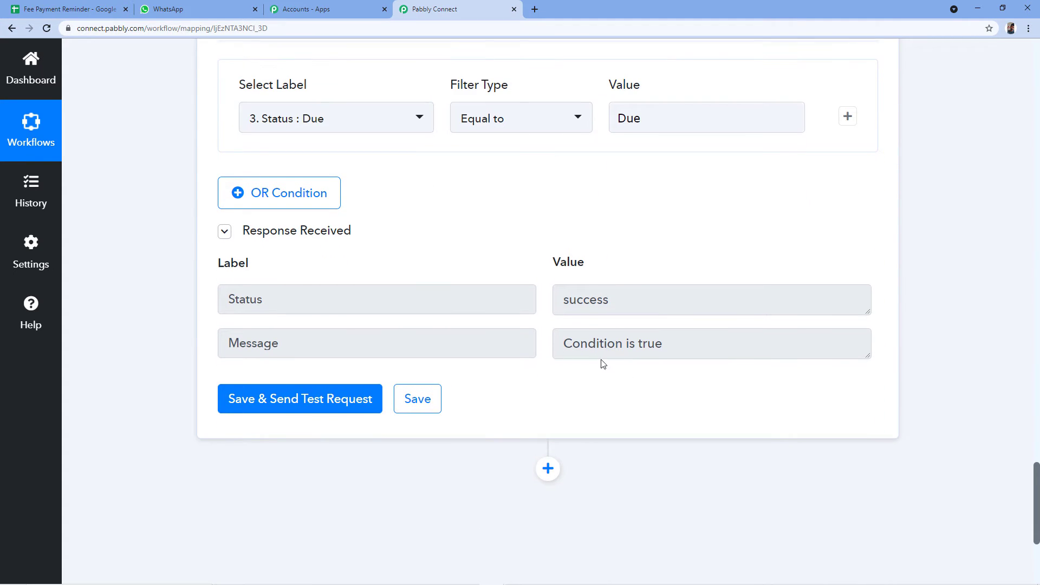
scroll(664, 385, down, 2)
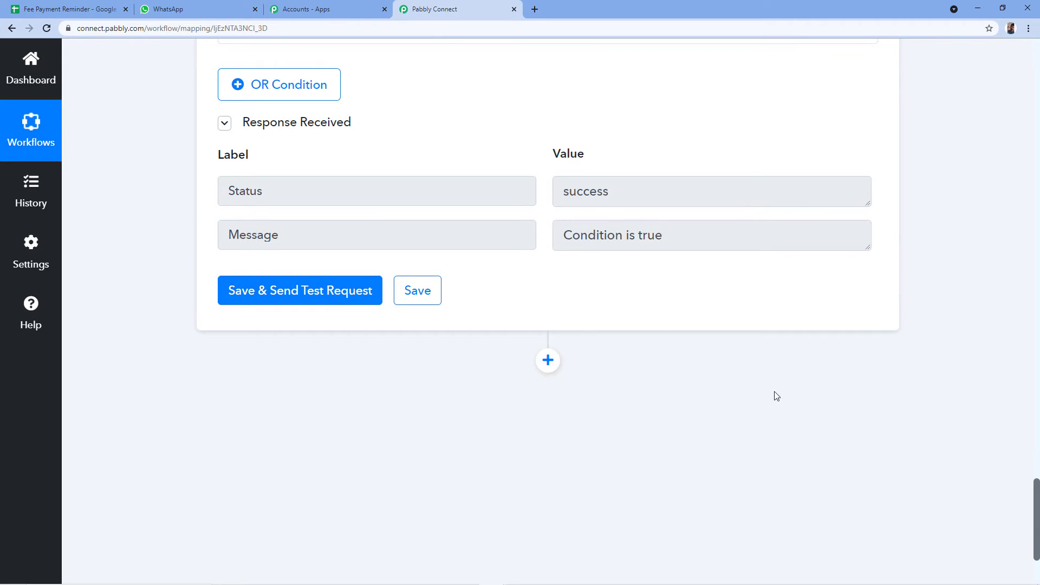
scroll(780, 379, up, 7)
scroll(747, 388, down, 3)
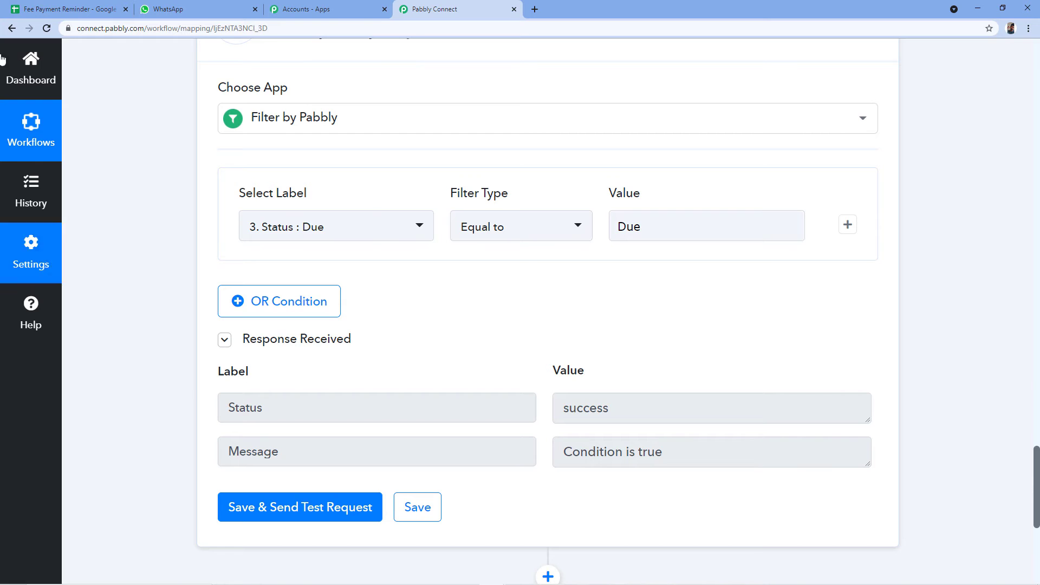
click(38, 8)
click(507, 6)
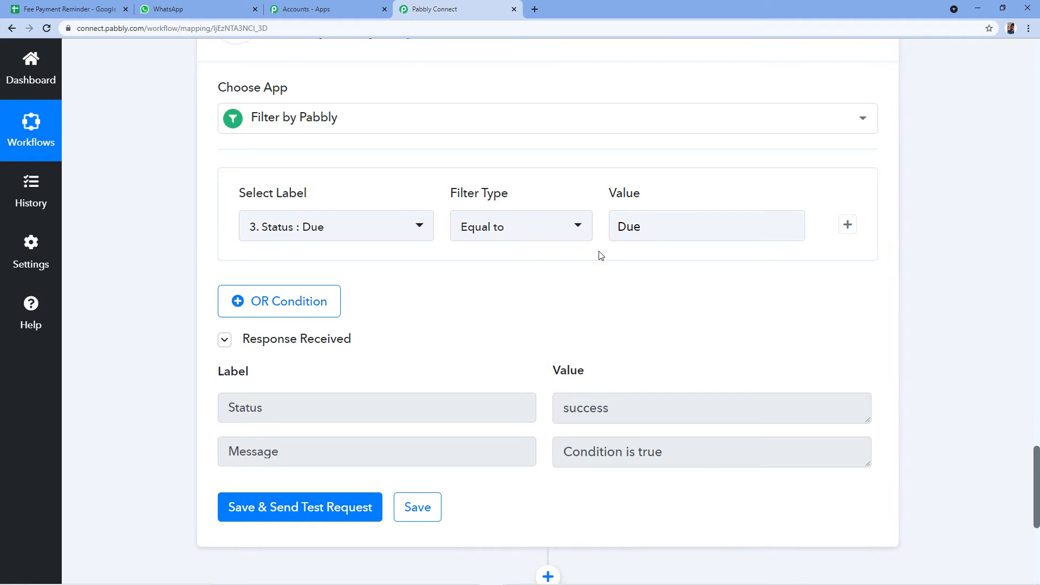
scroll(685, 232, down, 2)
scroll(640, 223, up, 8)
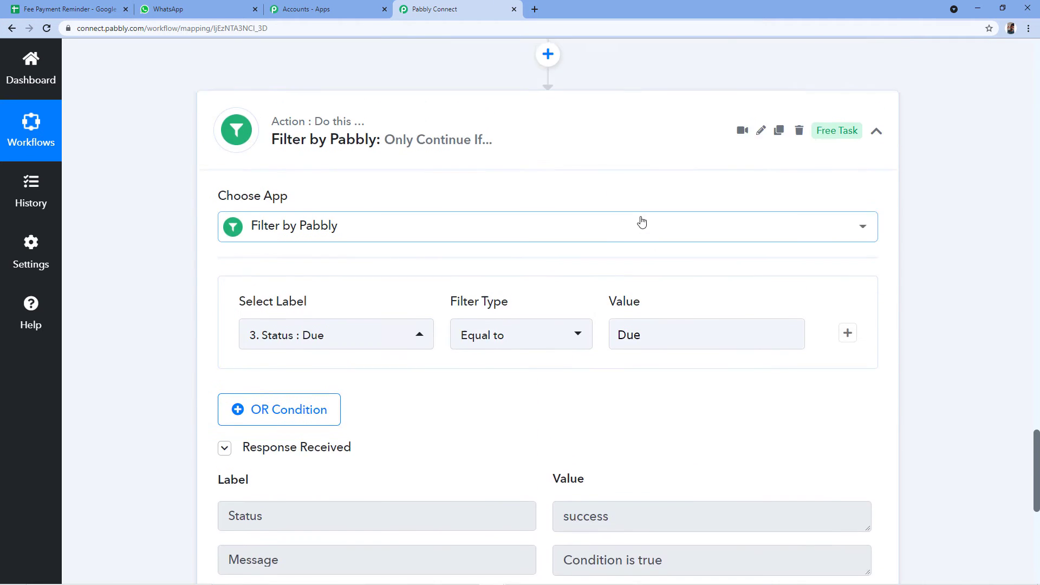
Add an action step after the Filter and choose WATI as its app.
scroll(635, 303, down, 15)
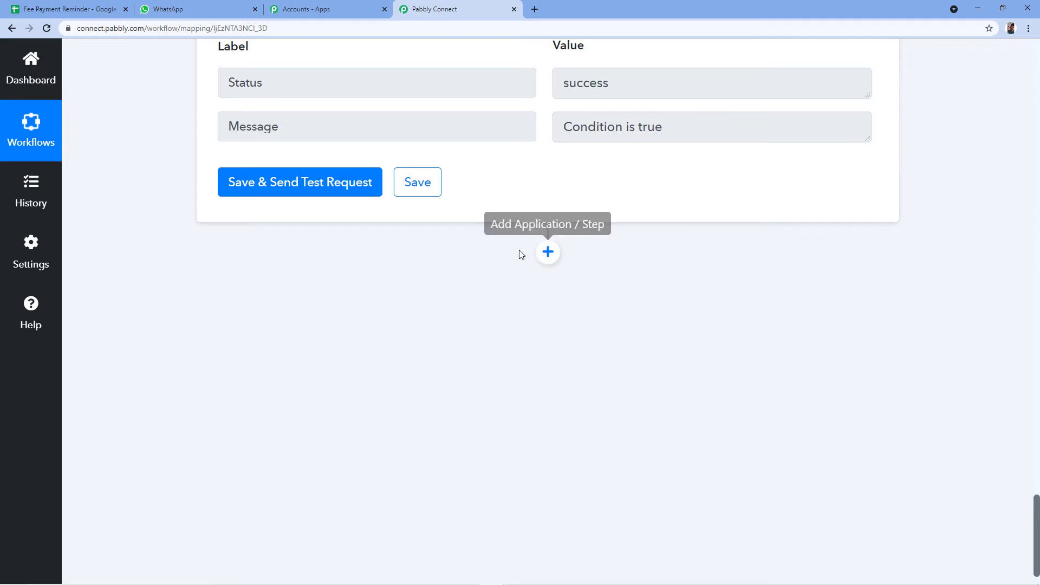
click(547, 252)
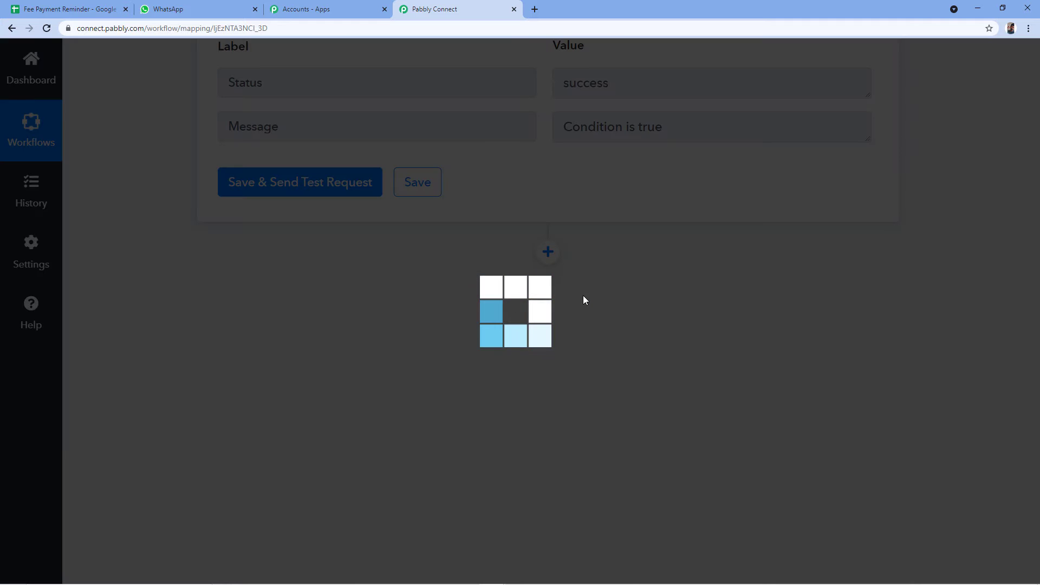
scroll(584, 292, down, 1)
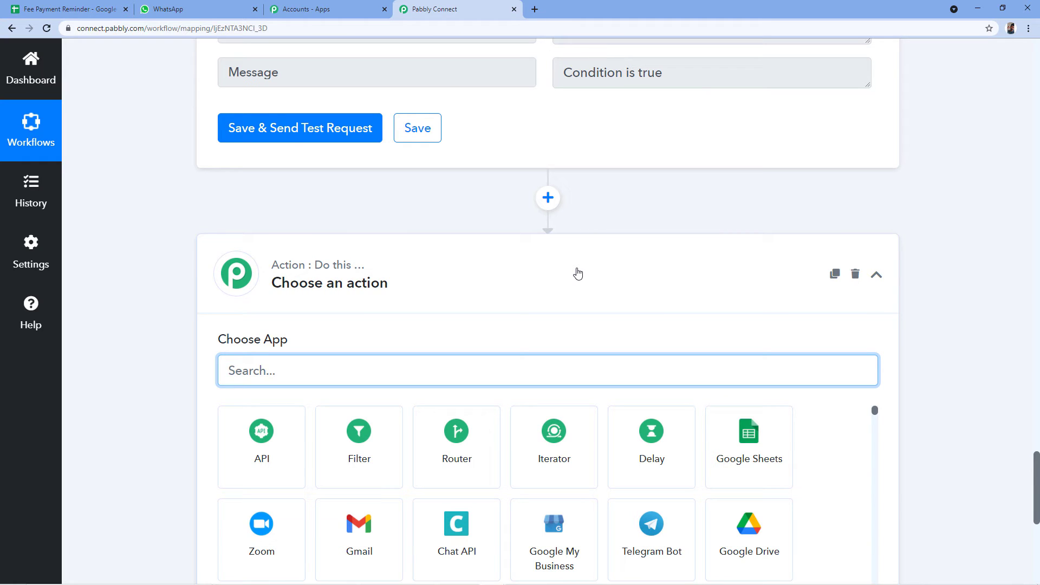
scroll(578, 273, down, 1)
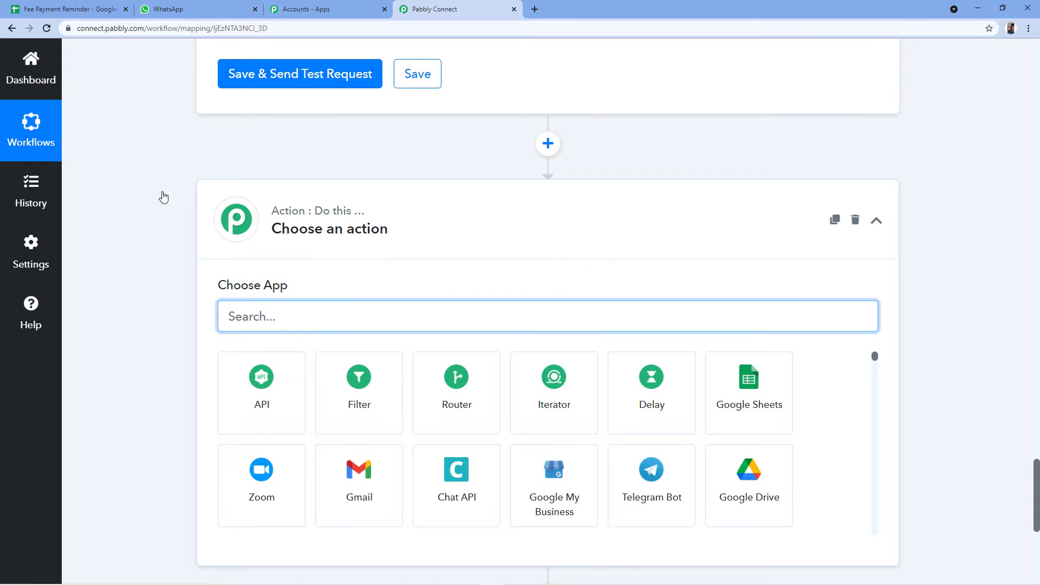
text(WATI)
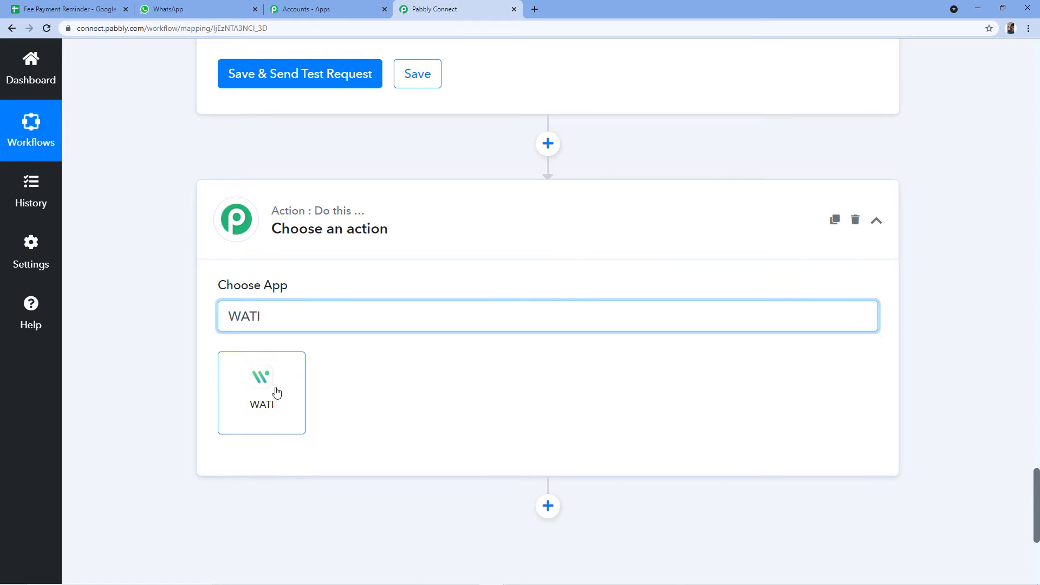
click(273, 392)
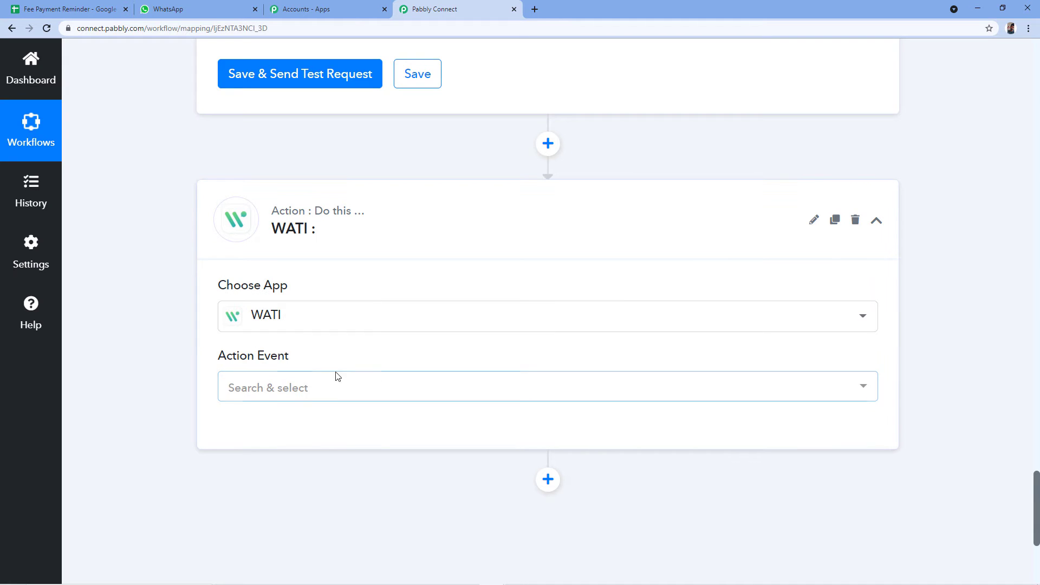
Set the WATI action event to Send Template Message and open the setup for a new WATI connection.
click(252, 389)
scroll(268, 346, down, 1)
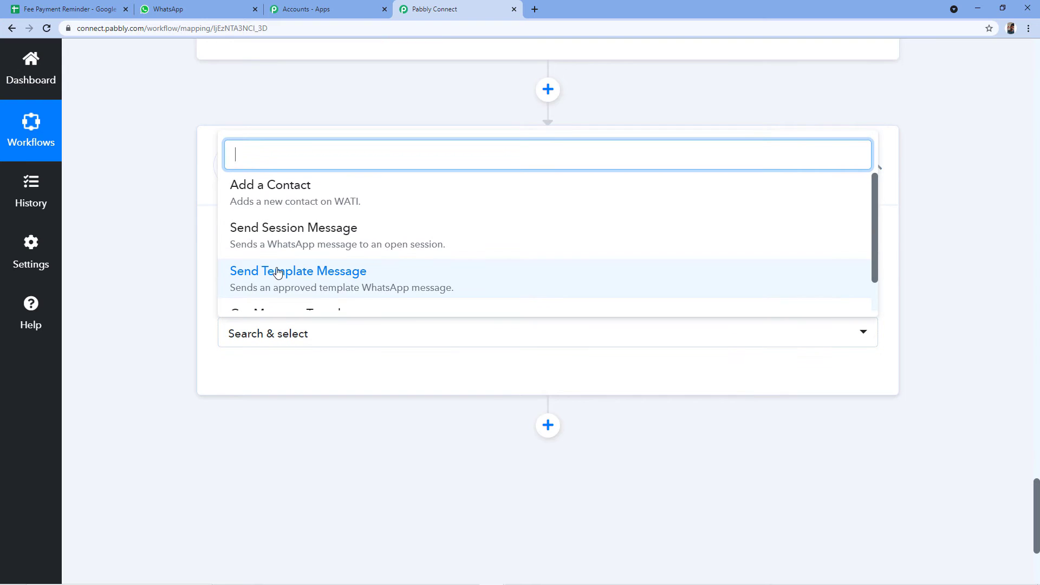
click(276, 271)
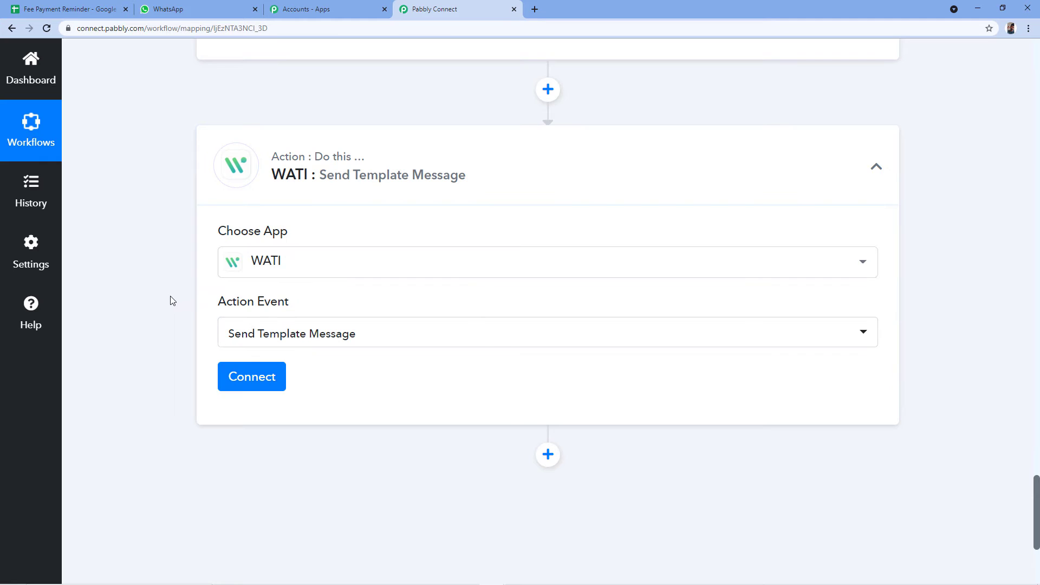
click(261, 382)
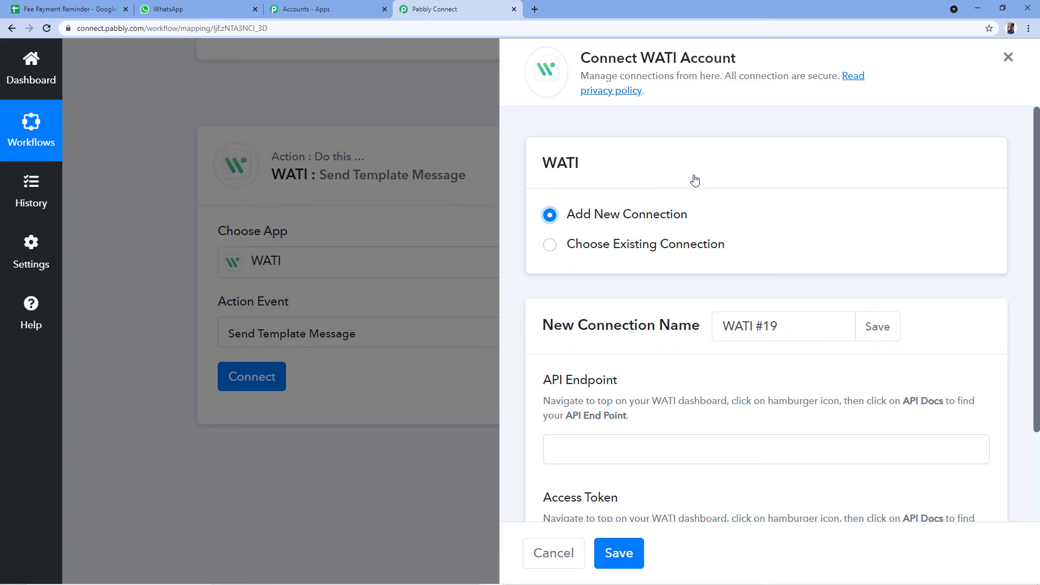
scroll(692, 179, down, 2)
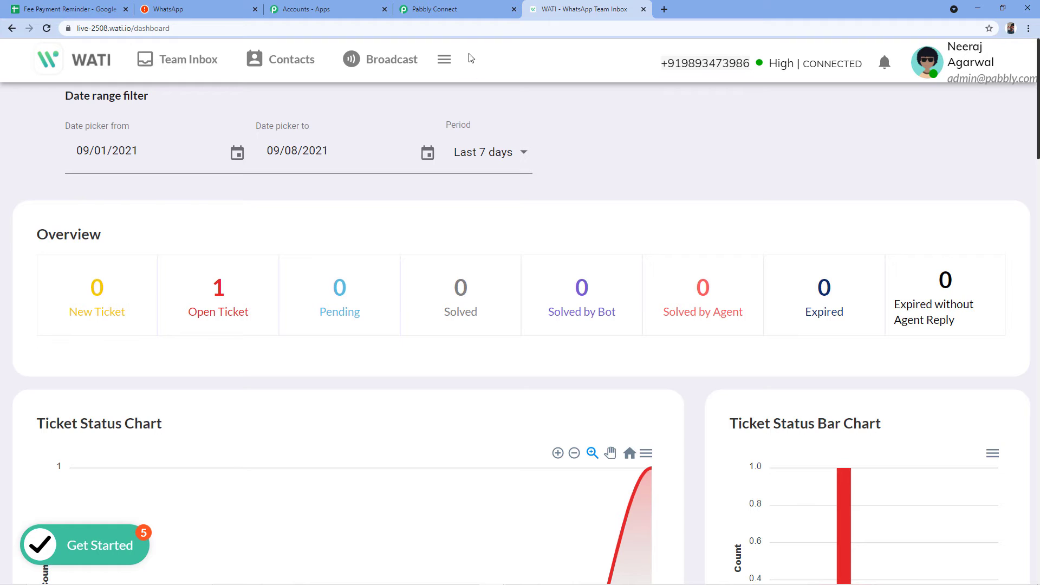
Open the API Docs page in WATI and match its credentials to the connection fields in Pabbly Connect.
click(445, 61)
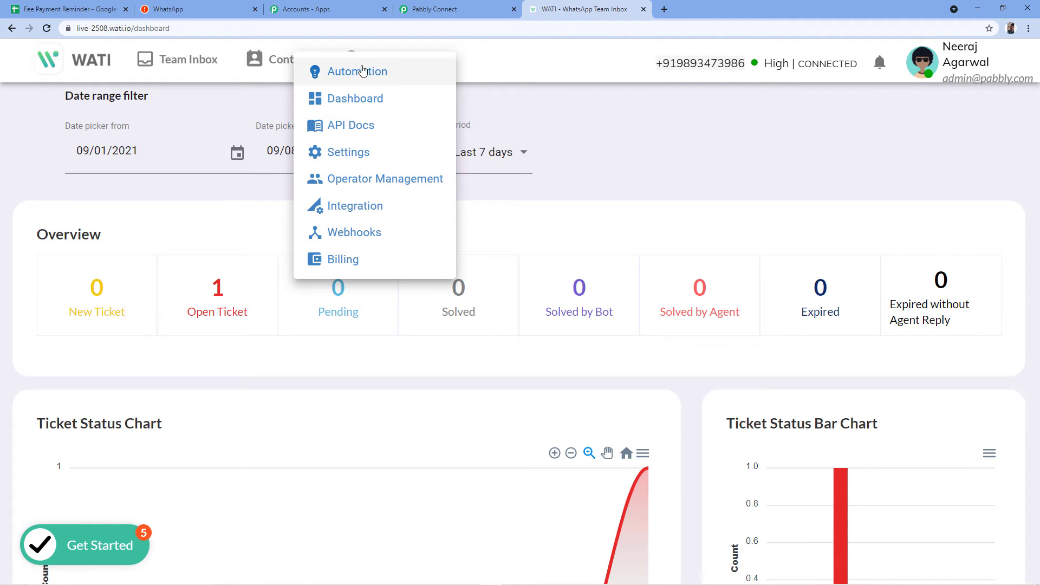
click(359, 132)
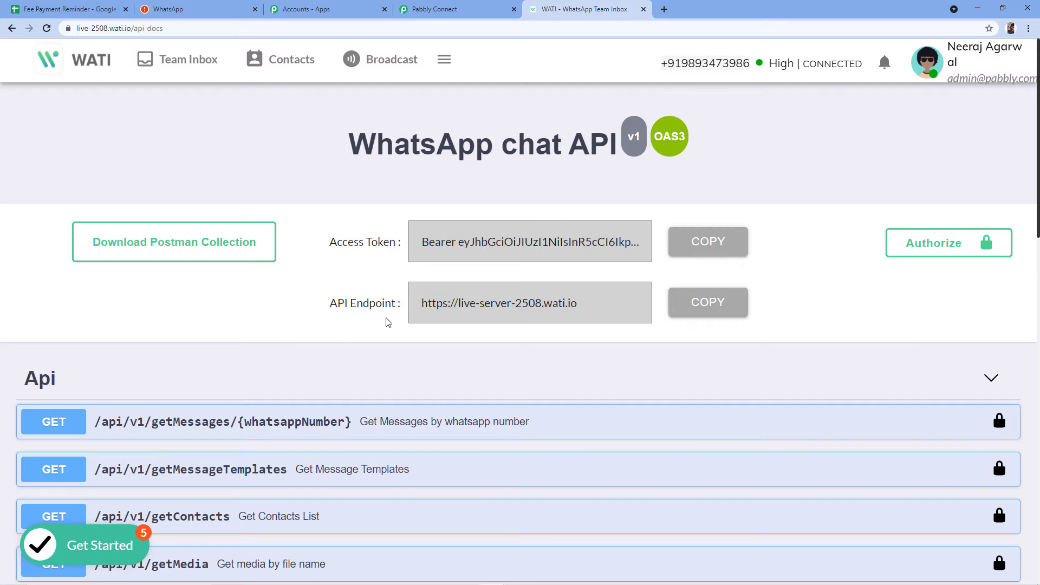
click(497, 8)
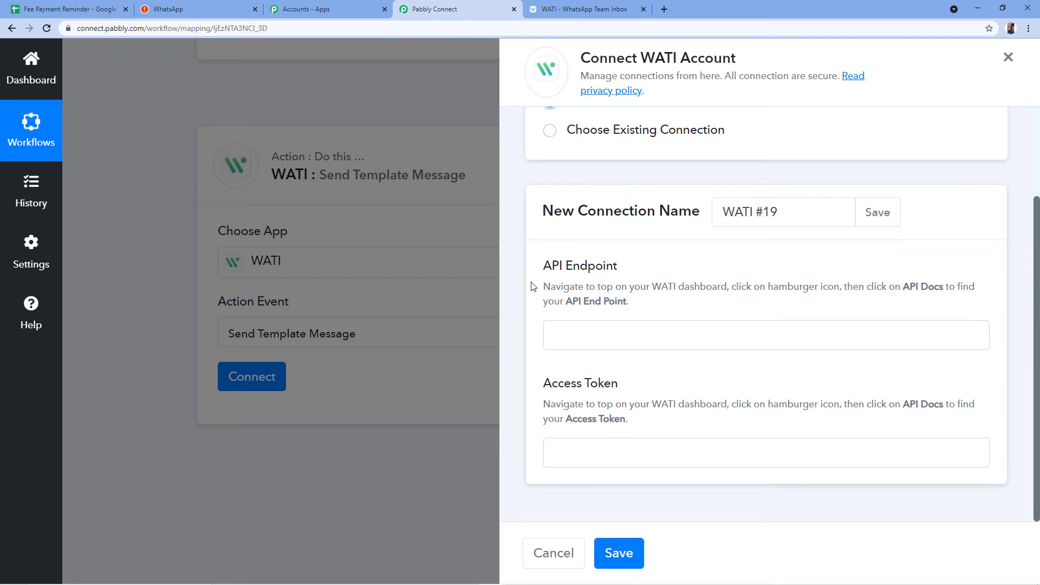
click(577, 8)
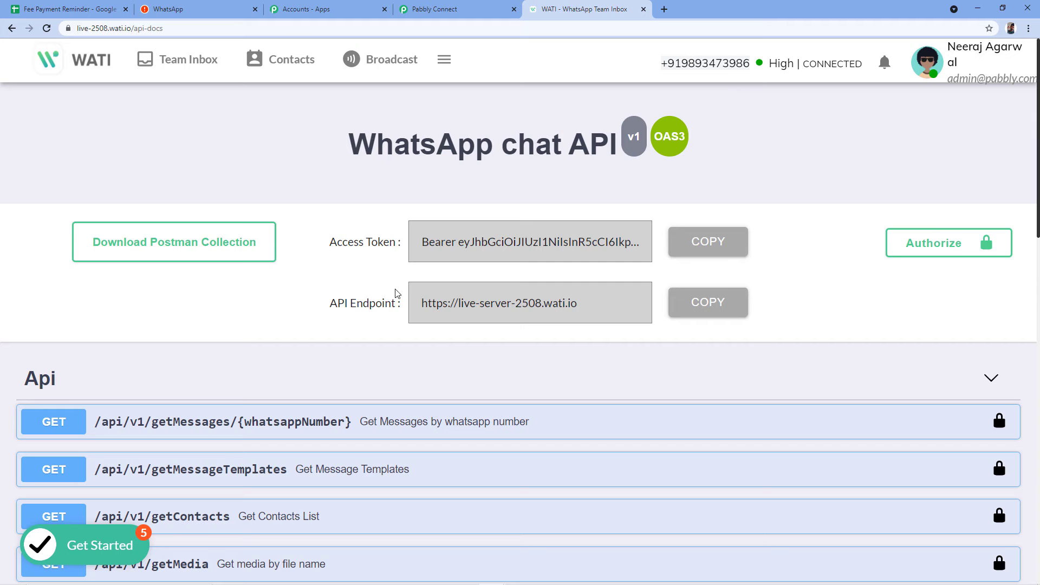
Copy the API Endpoint from WATI's API Docs into the API Endpoint field of the new connection in Pabbly Connect.
click(694, 301)
click(433, 9)
click(592, 342)
right_click(593, 342)
click(611, 417)
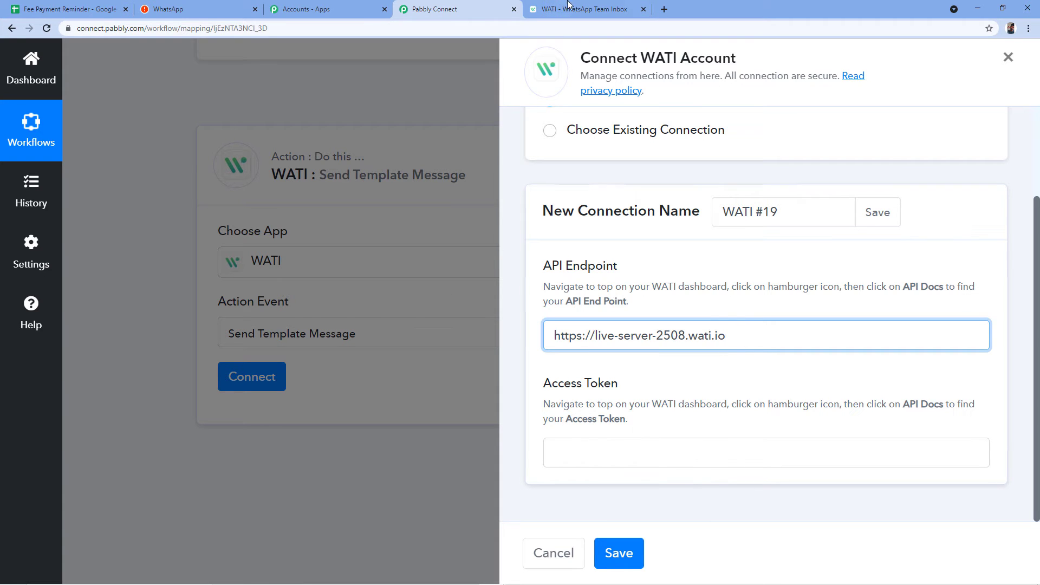
Copy the Access Token from WATI's API Docs into the Access Token field in Pabbly Connect and save the connection.
click(535, 10)
click(732, 252)
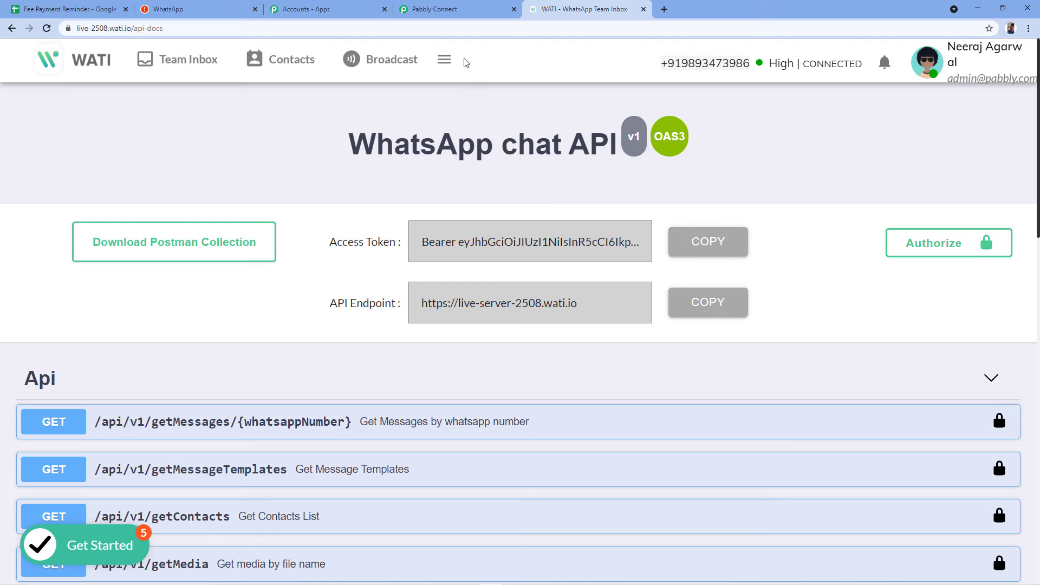
click(472, 7)
click(591, 457)
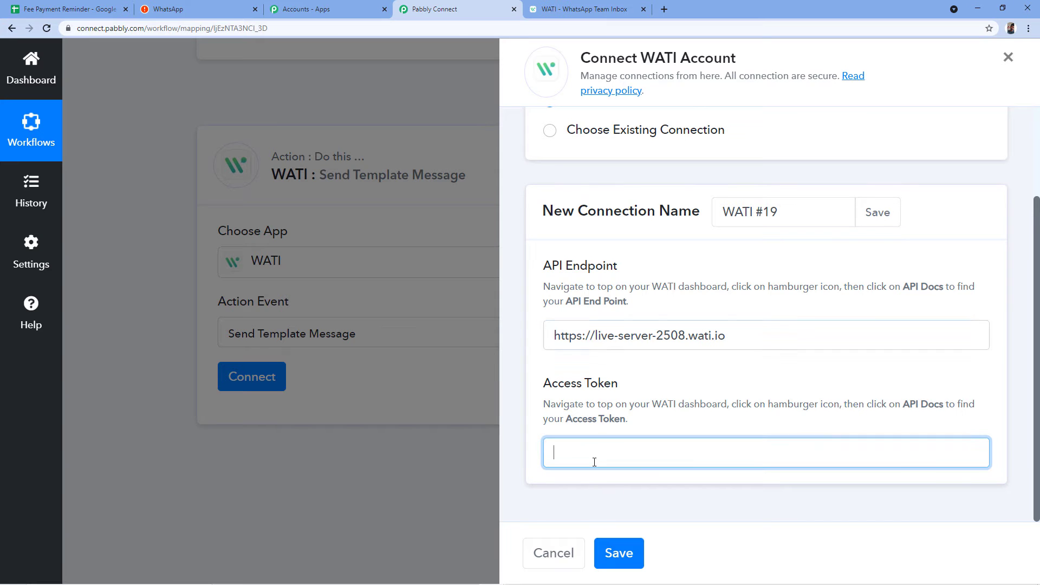
right_click(593, 461)
click(631, 377)
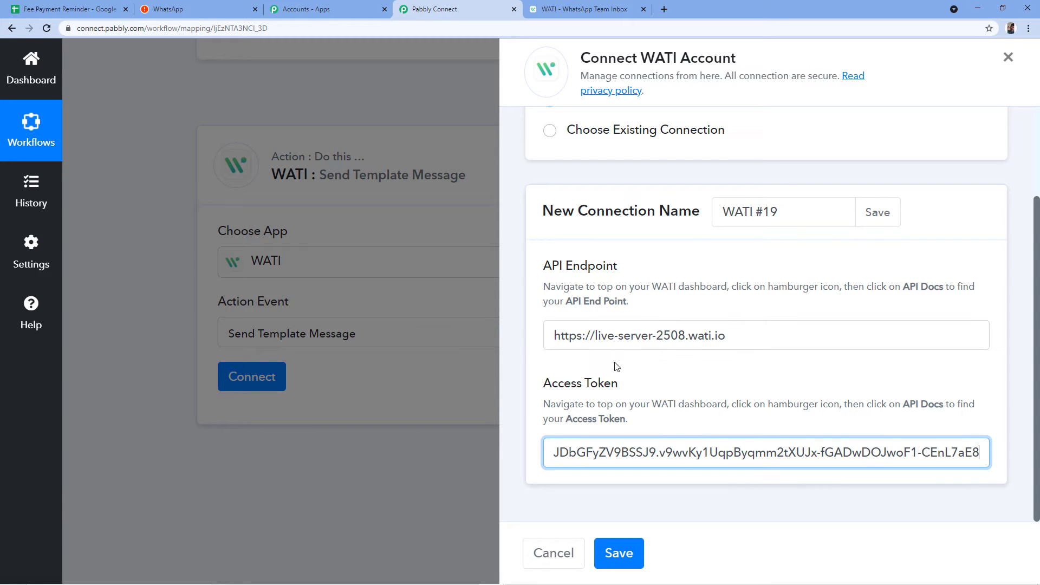
click(617, 552)
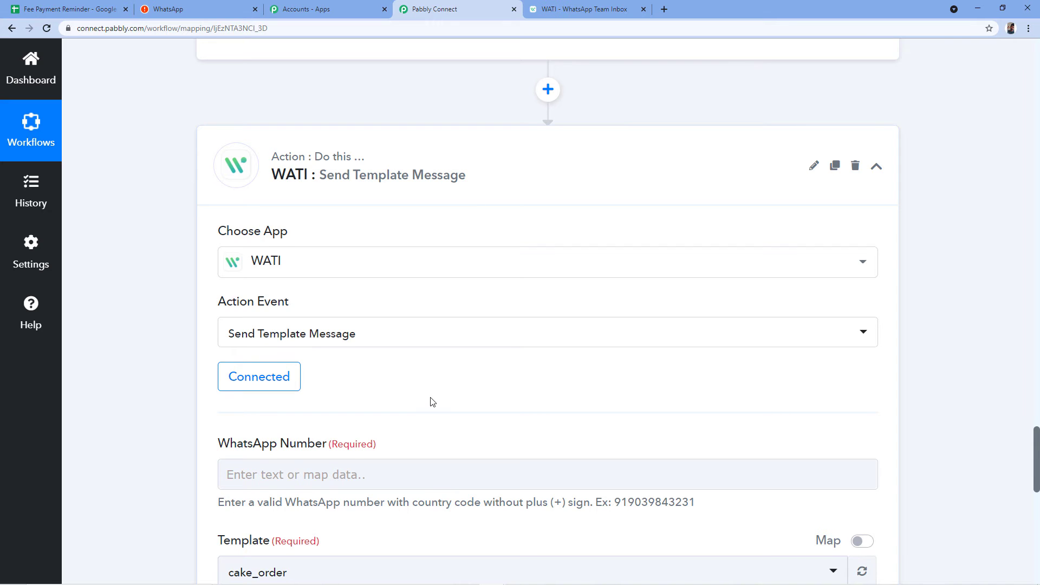
Check the format of the Mobile Number value in the Iterator response and in the Fee Payment Reminder spreadsheet.
scroll(431, 402, down, 2)
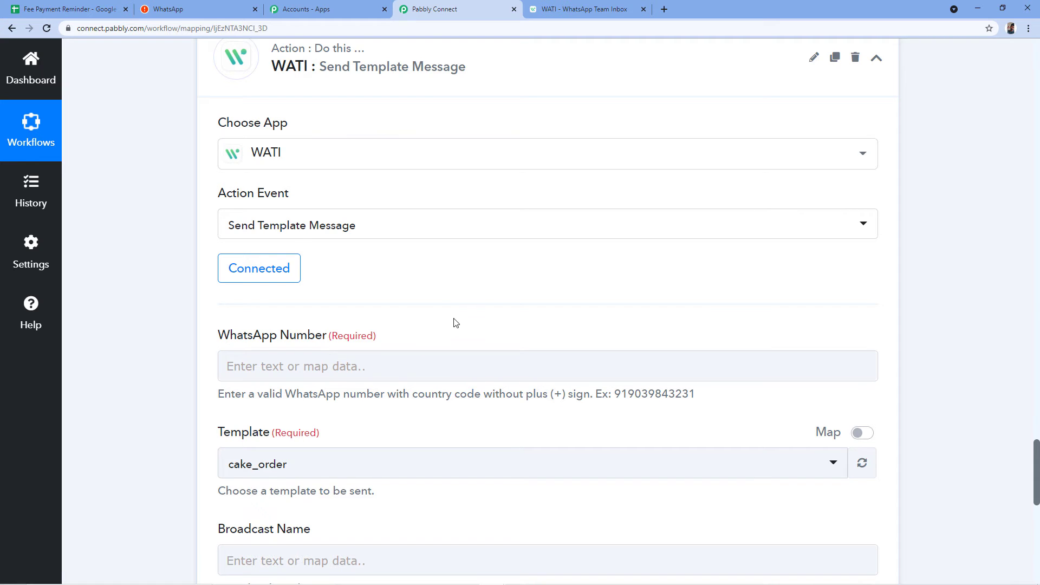
click(264, 369)
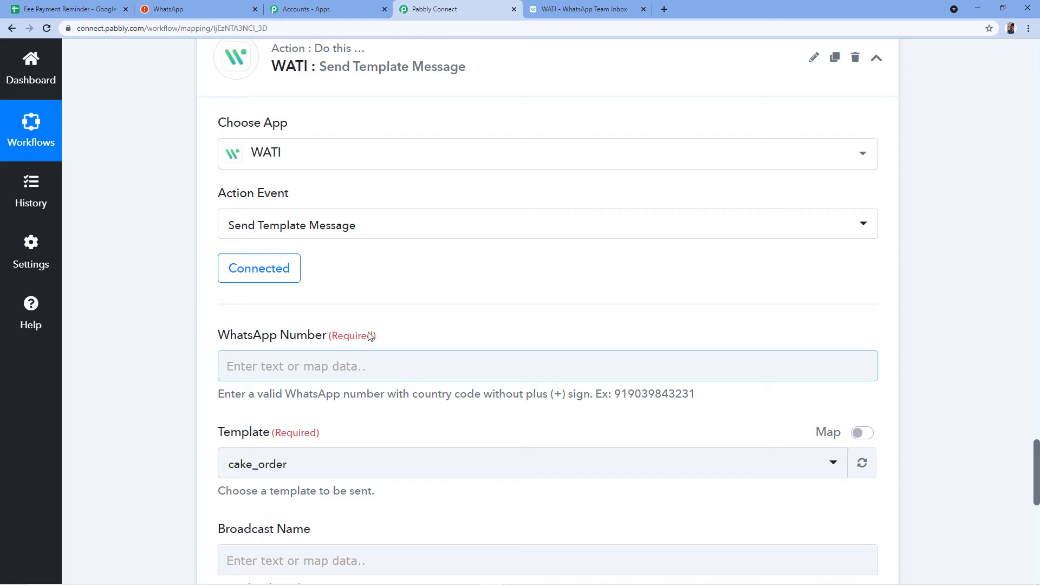
scroll(538, 336, up, 9)
scroll(549, 373, up, 11)
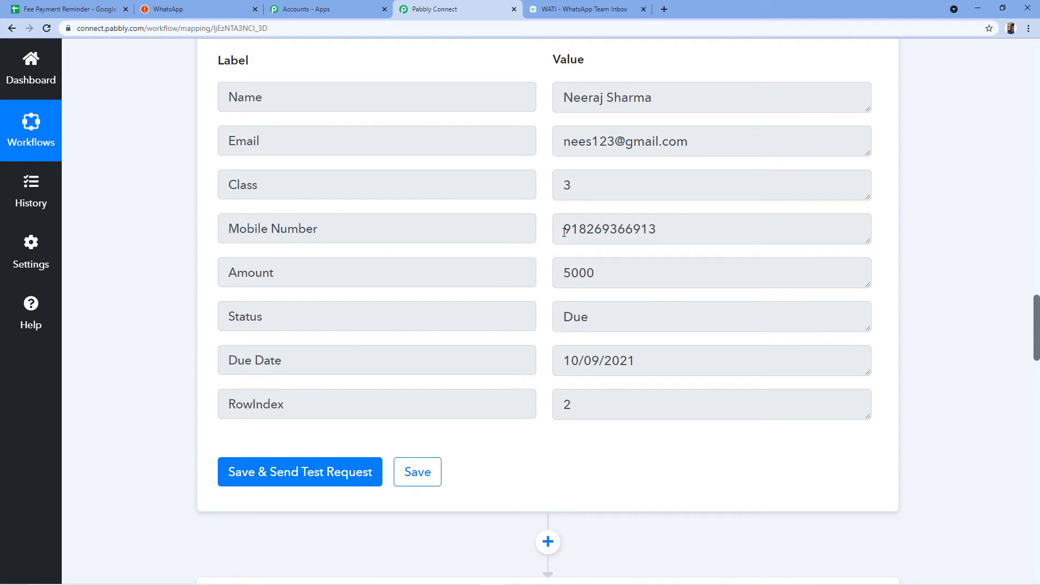
drag(563, 231, 695, 214)
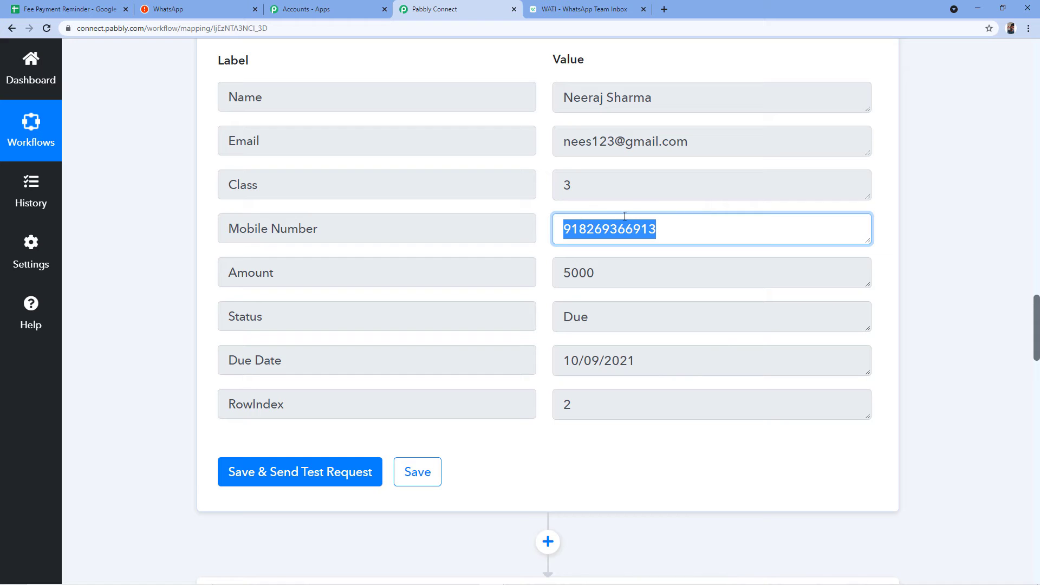
key(ctrl+1)
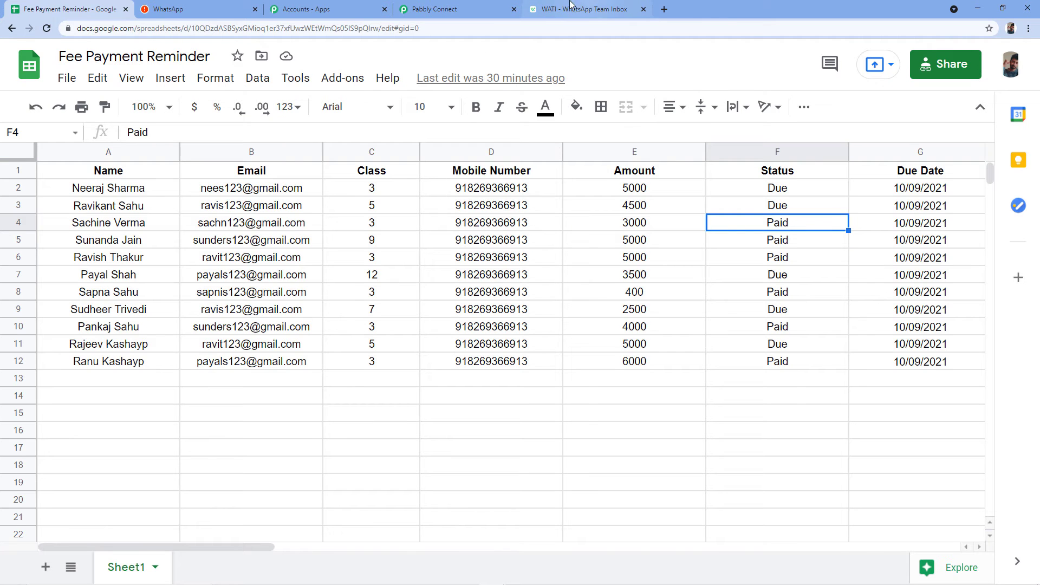
Back in Pabbly Connect, map the Mobile Number from the Iterator by Pabbly step to the WATI action's WhatsApp Number field.
click(458, 9)
scroll(152, 353, down, 10)
scroll(152, 352, down, 12)
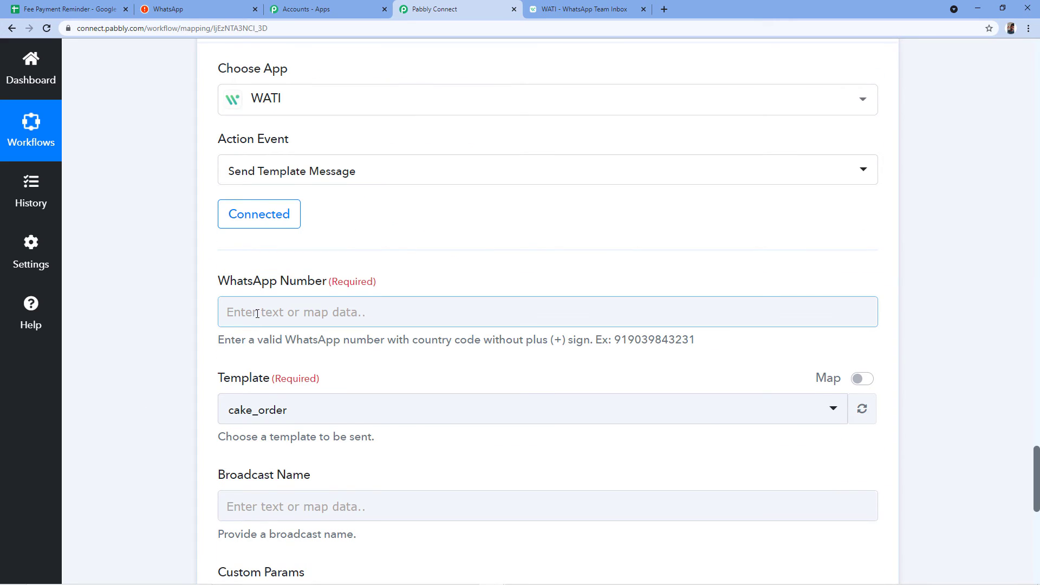
click(257, 314)
scroll(119, 288, down, 2)
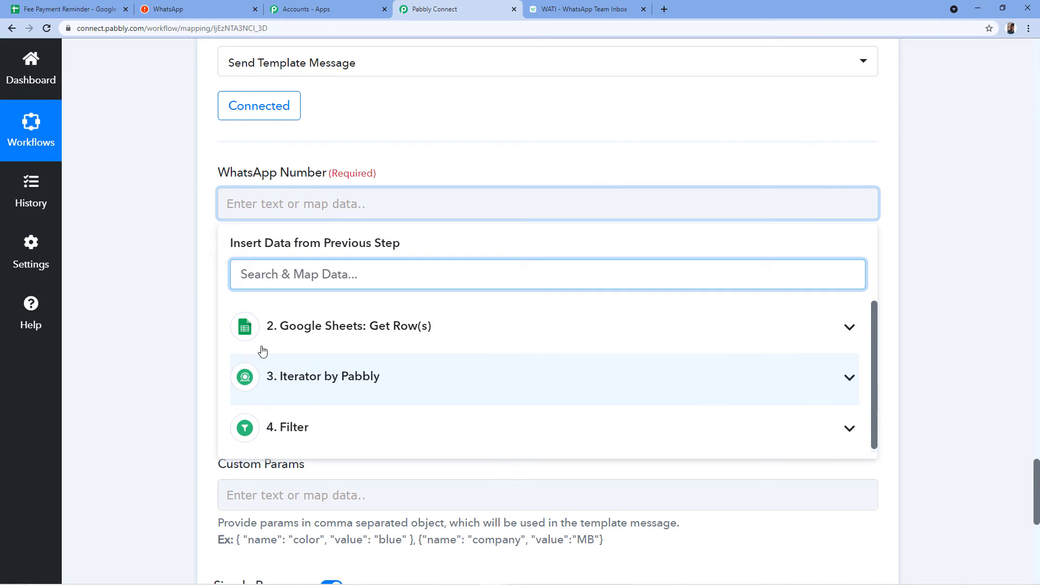
click(373, 388)
scroll(386, 379, down, 2)
scroll(385, 366, down, 1)
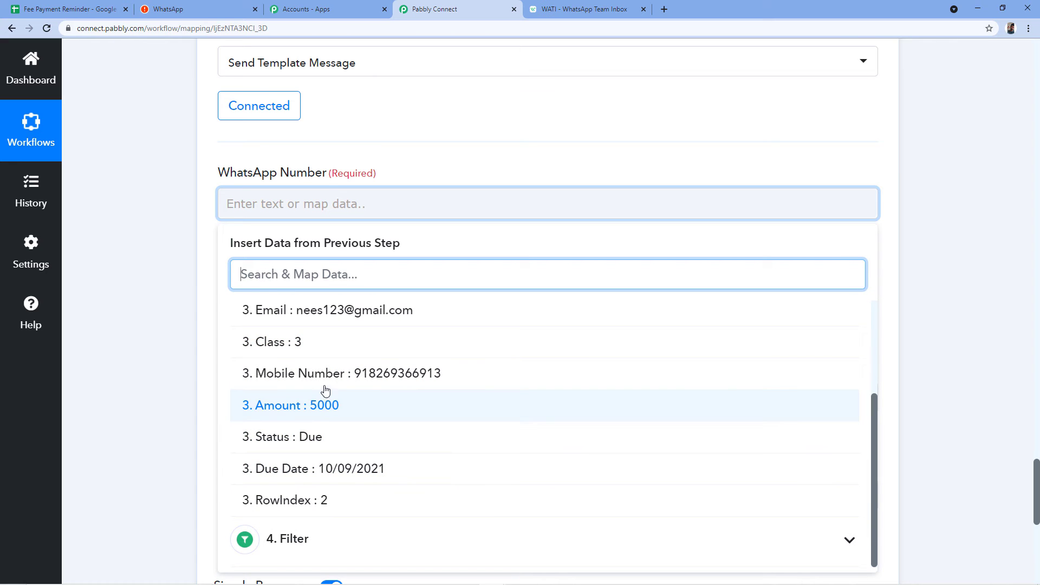
click(405, 379)
click(156, 305)
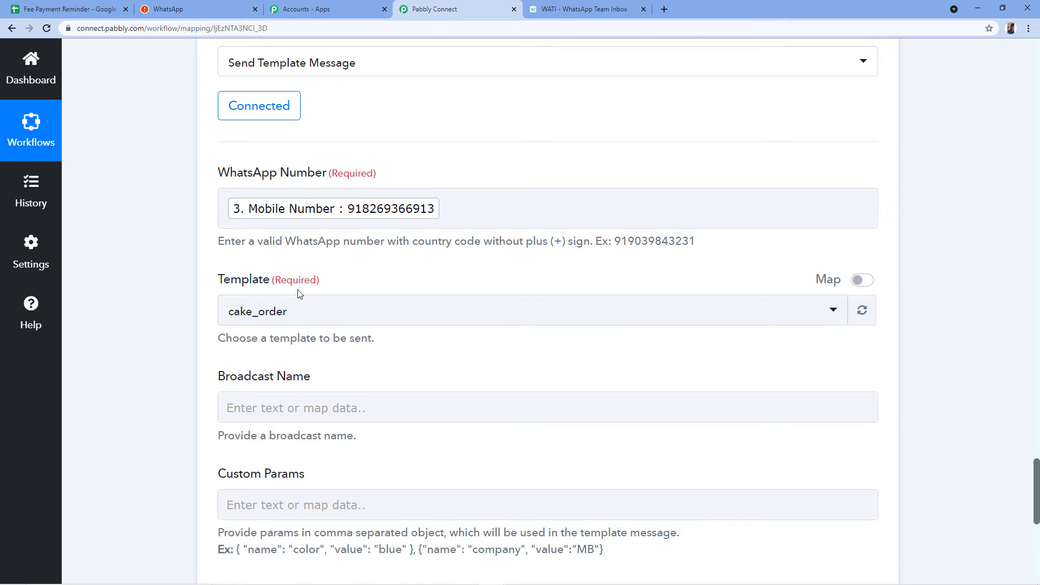
Switch to WATI and open the send_payment_reminder template from the broadcast Template Messages for viewing.
click(623, 9)
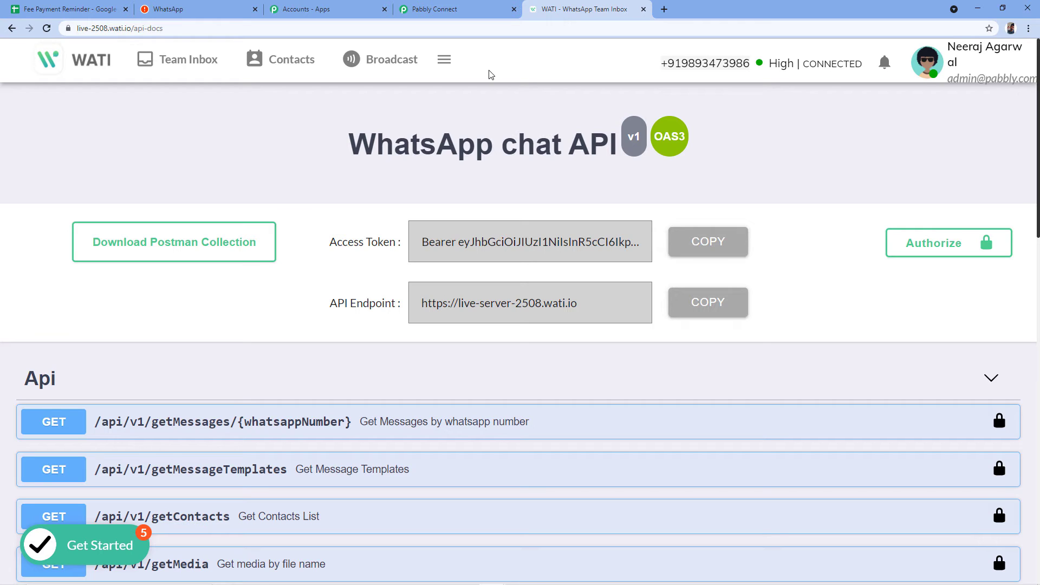
click(397, 63)
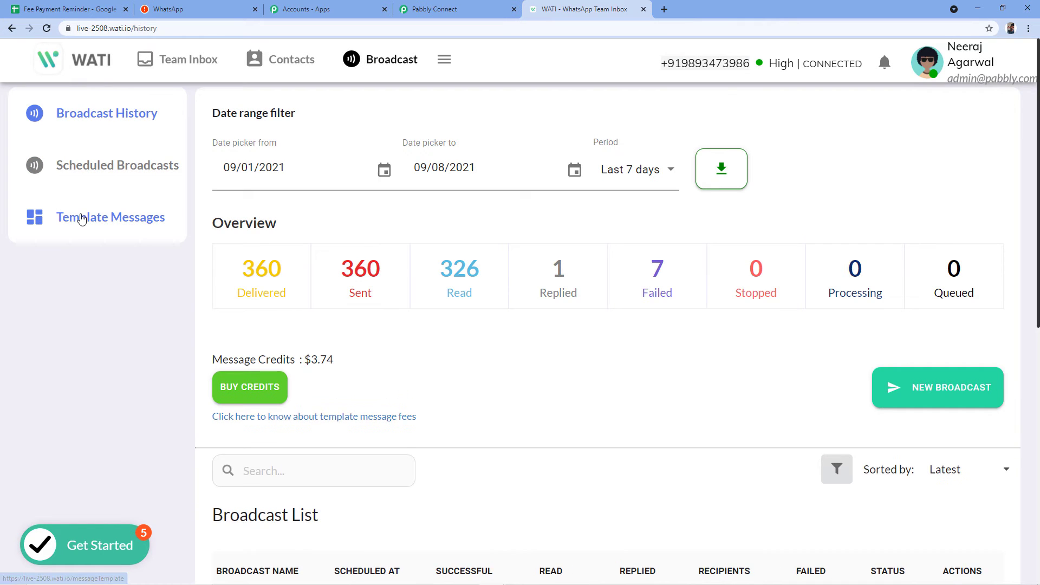
click(79, 217)
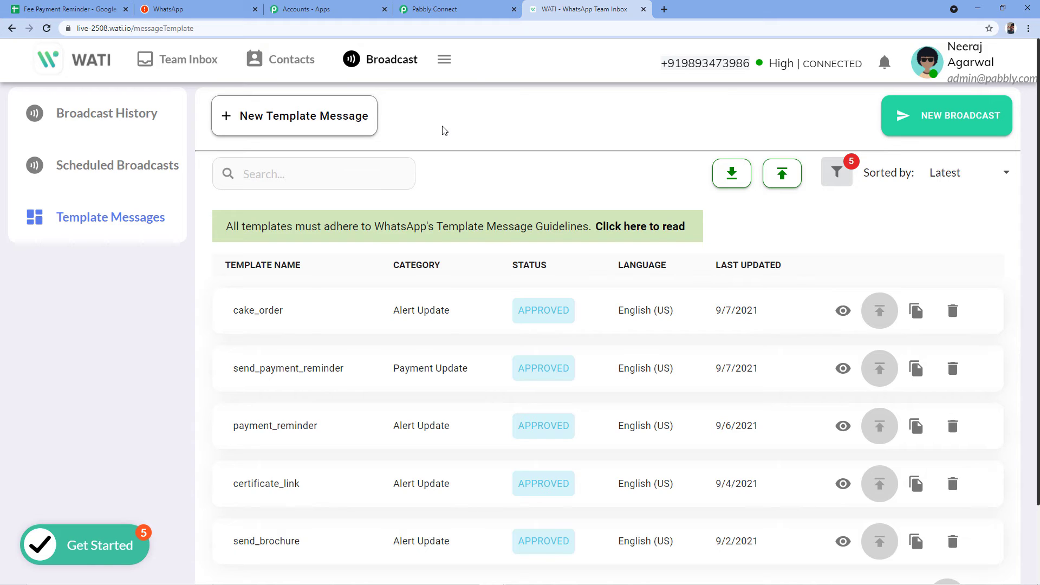
scroll(499, 174, down, 1)
scroll(172, 279, down, 1)
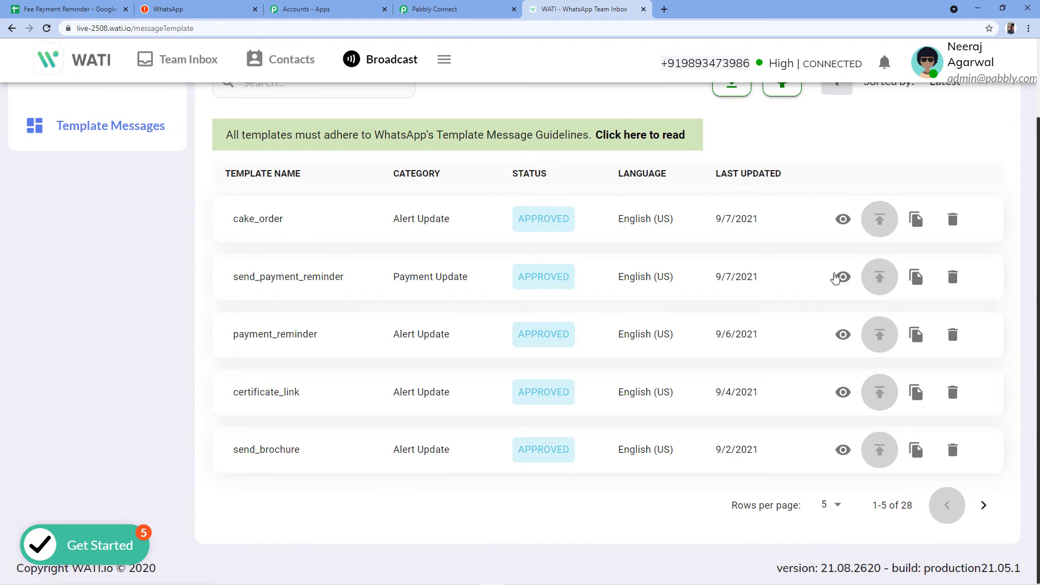
click(841, 277)
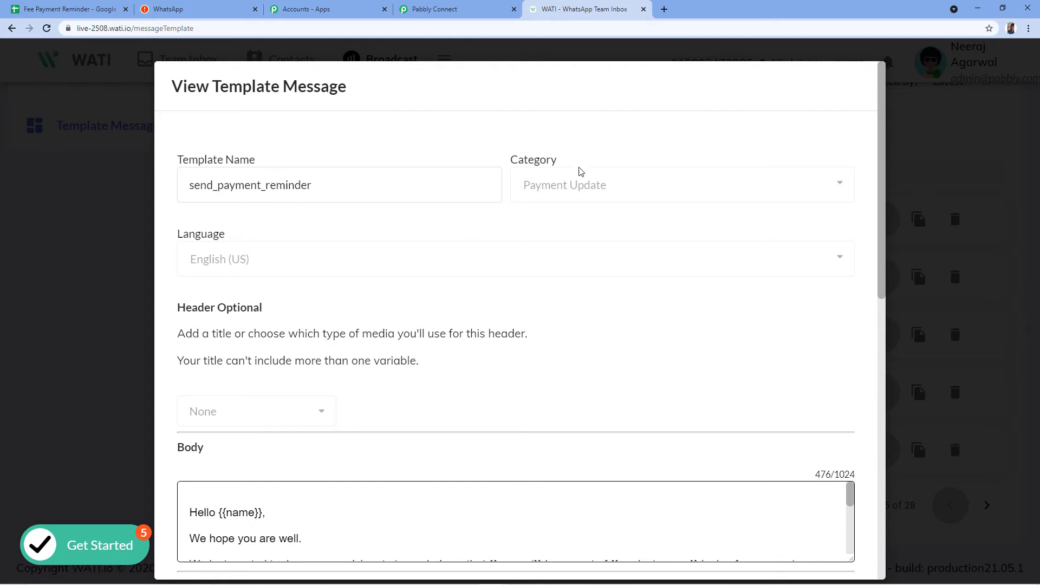
Enlarge the template's Body box and examine the message text and its variables, such as {{name}}.
scroll(538, 222, down, 1)
scroll(512, 202, down, 1)
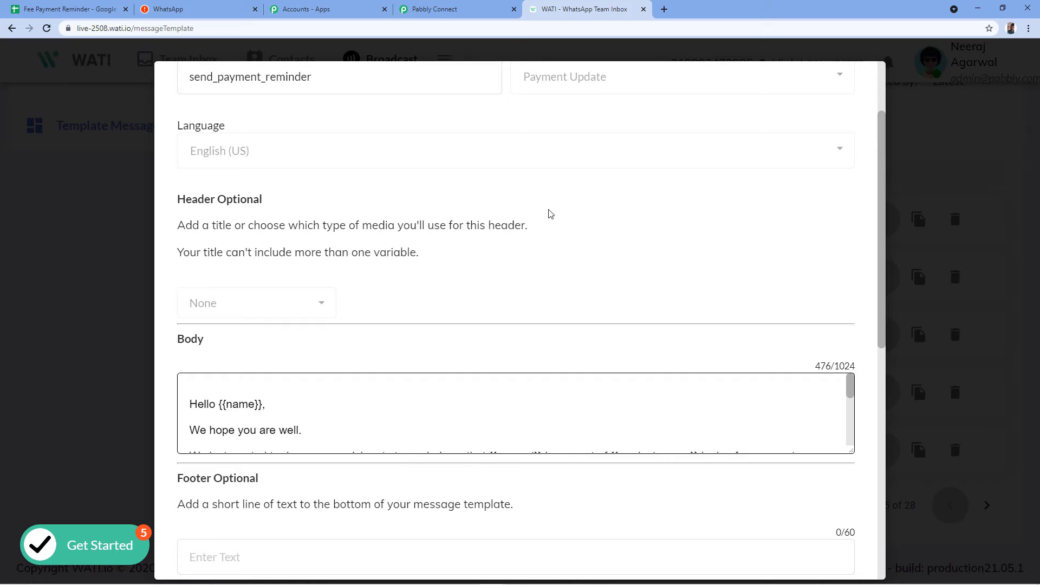
scroll(548, 212, down, 4)
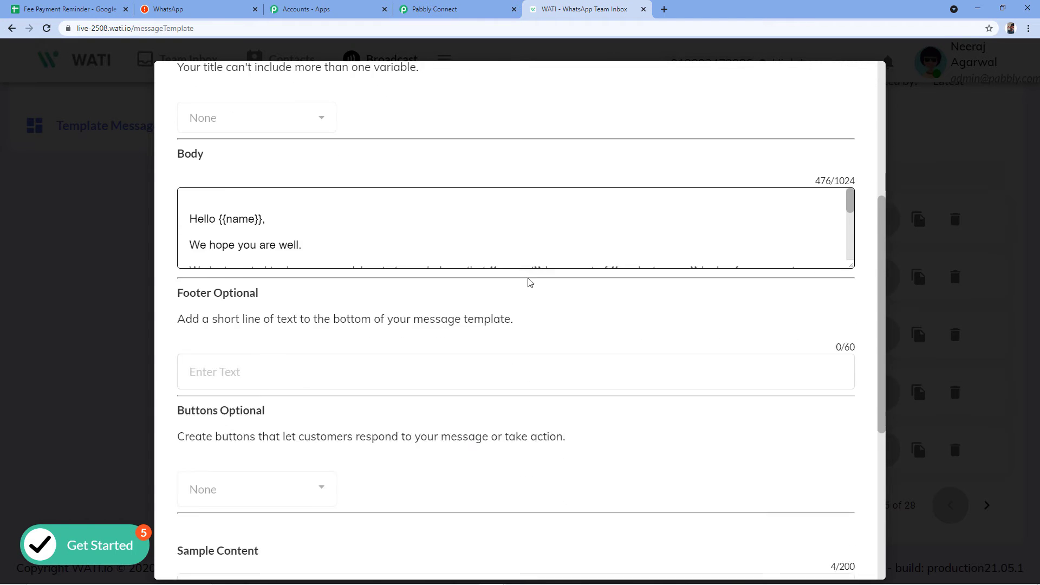
drag(847, 232, 872, 389)
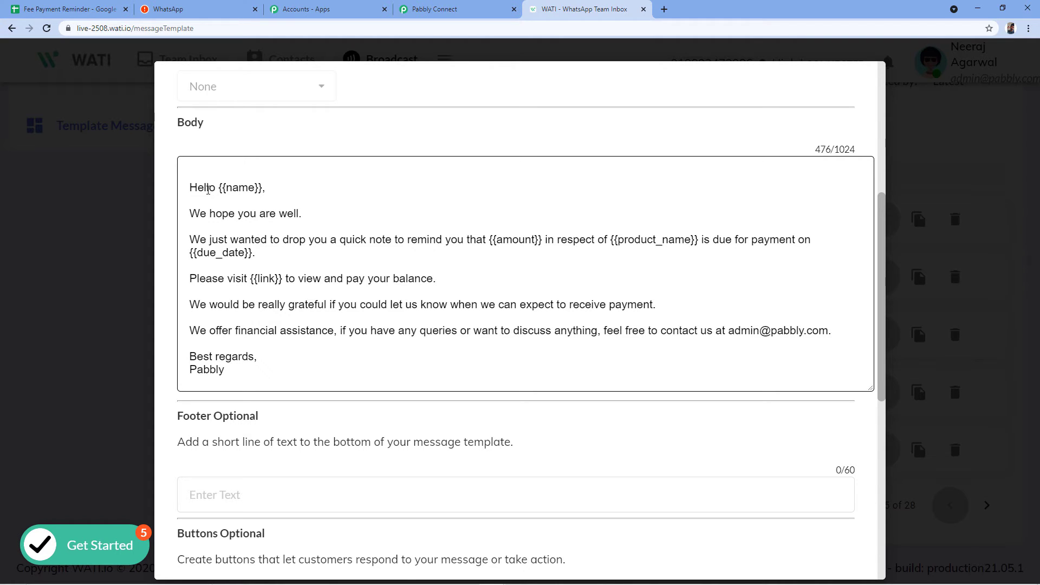
drag(218, 188, 261, 188)
click(244, 186)
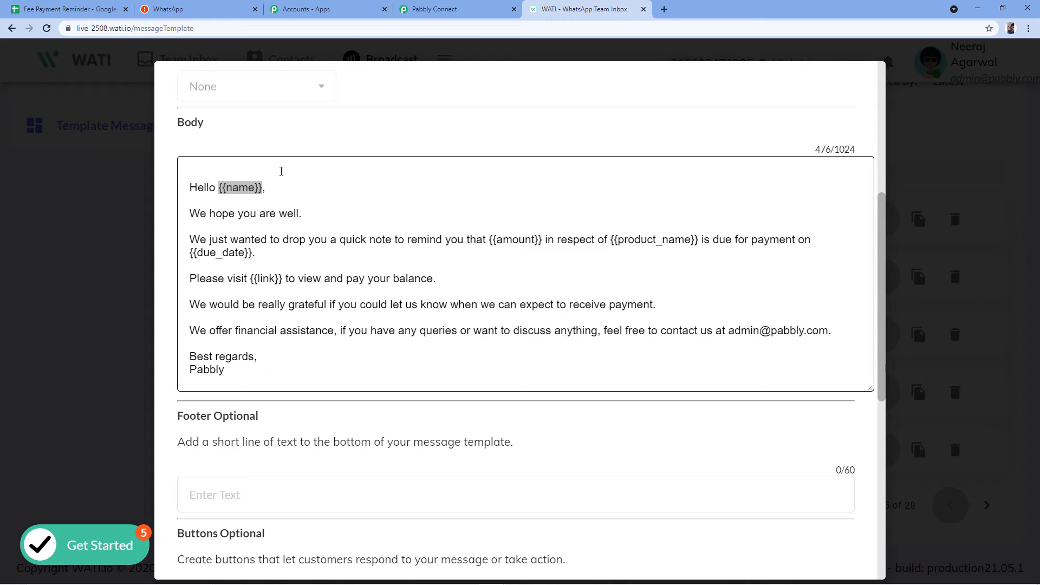
scroll(276, 181, up, 6)
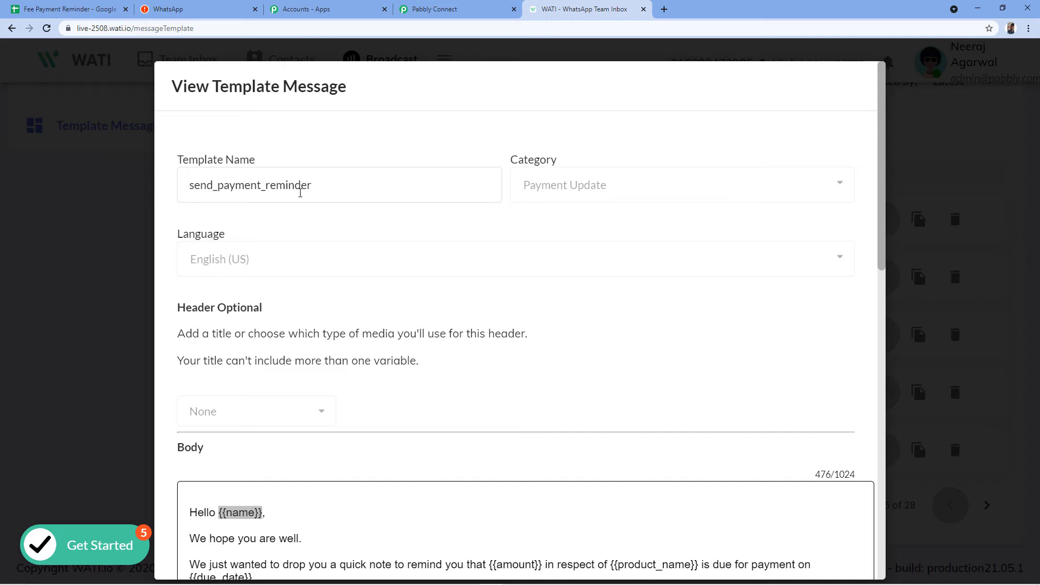
In Pabbly Connect, set the WATI action's Template to send_payment_reminder.
click(455, 8)
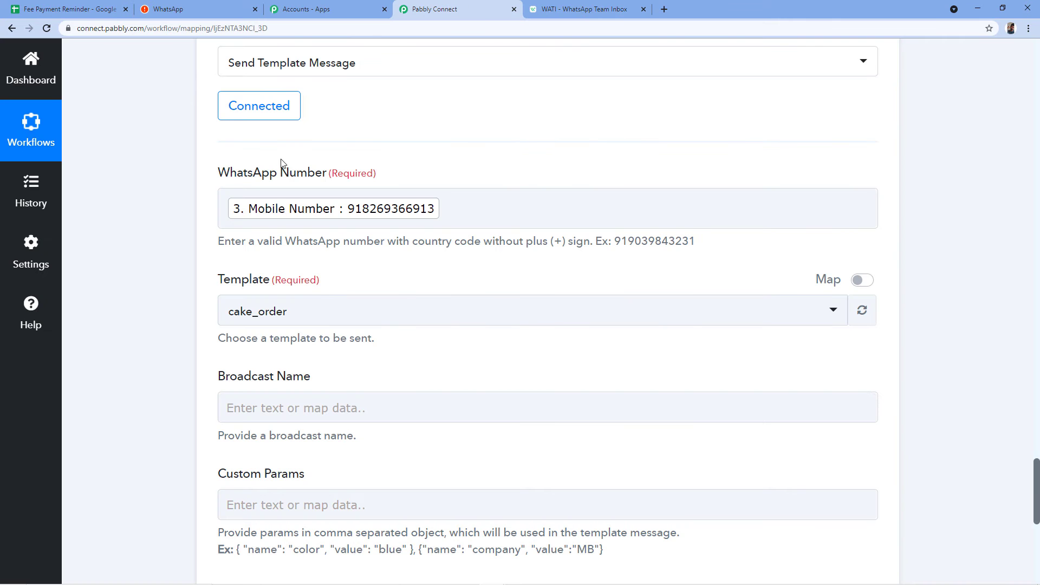
scroll(418, 218, down, 1)
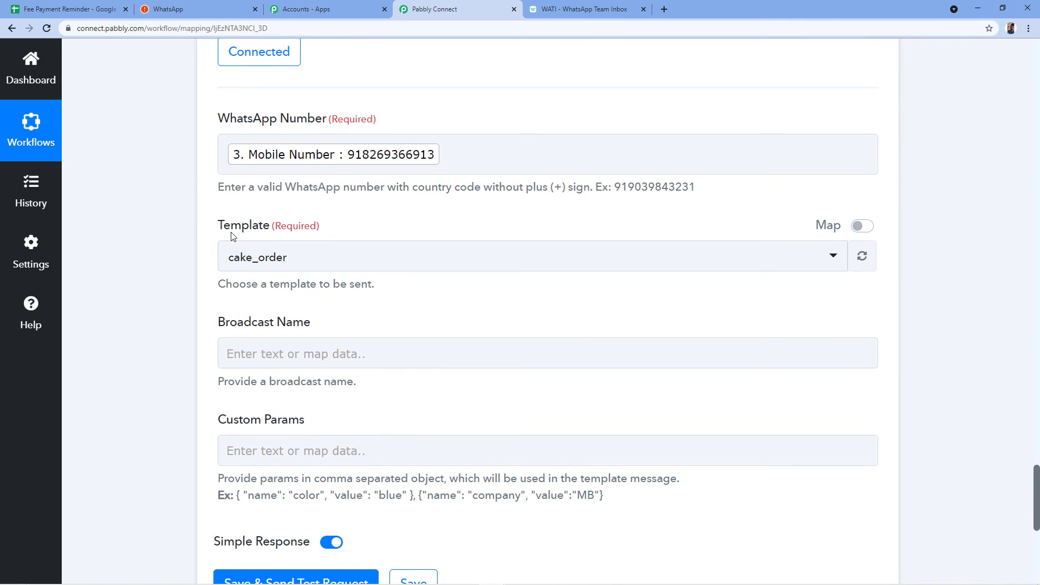
click(332, 260)
scroll(325, 325, down, 1)
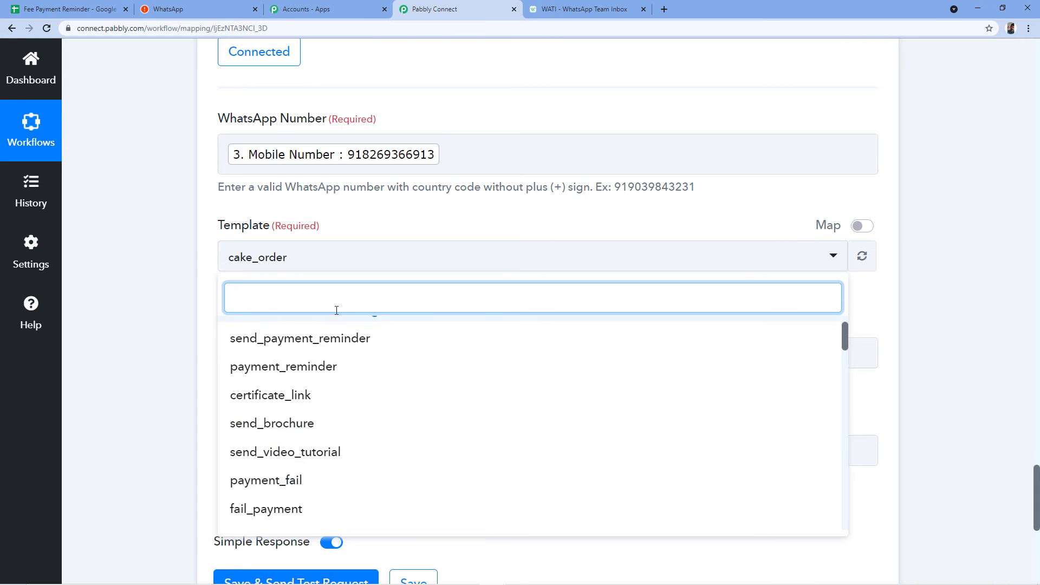
scroll(195, 303, down, 3)
scroll(393, 246, down, 2)
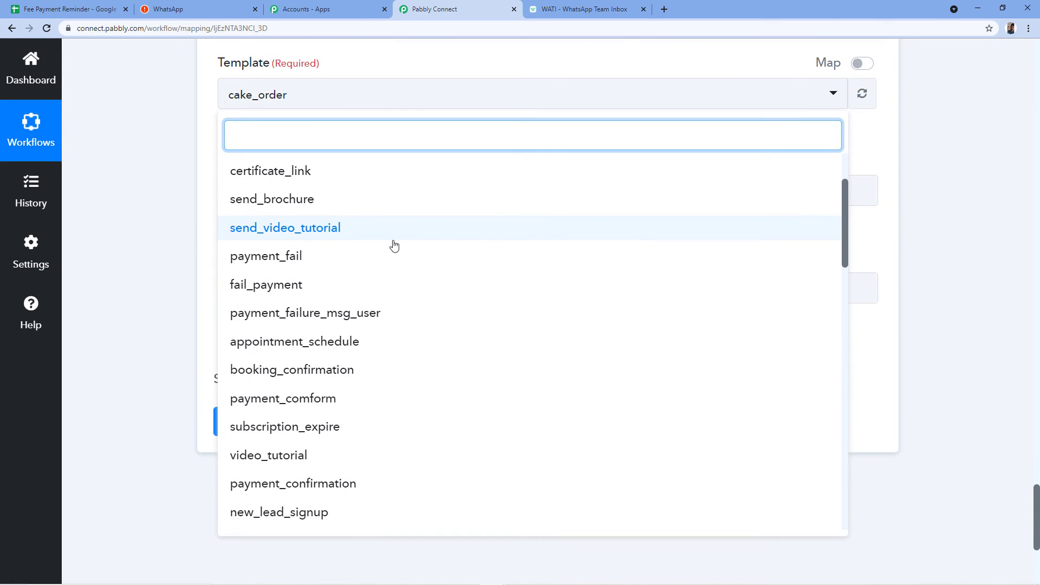
scroll(401, 285, up, 3)
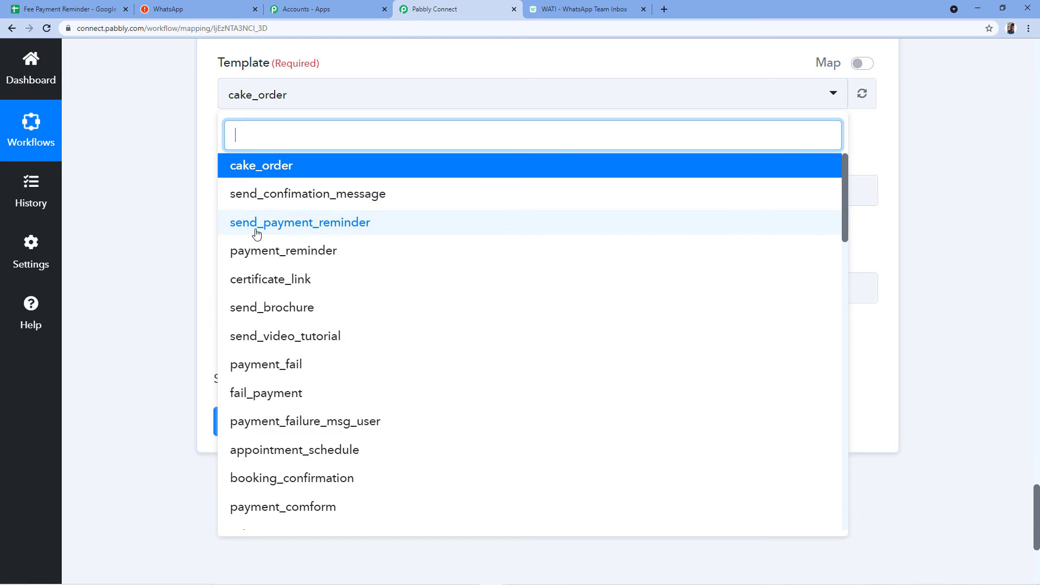
click(351, 232)
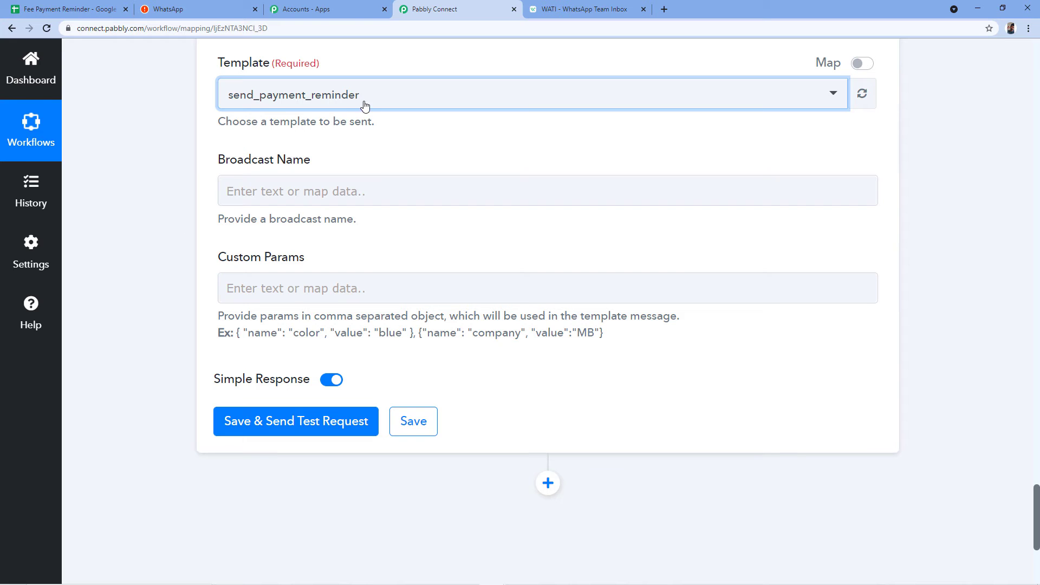
Enter "Fees Payment Reminder" as the Broadcast Name of the WATI template message.
click(280, 191)
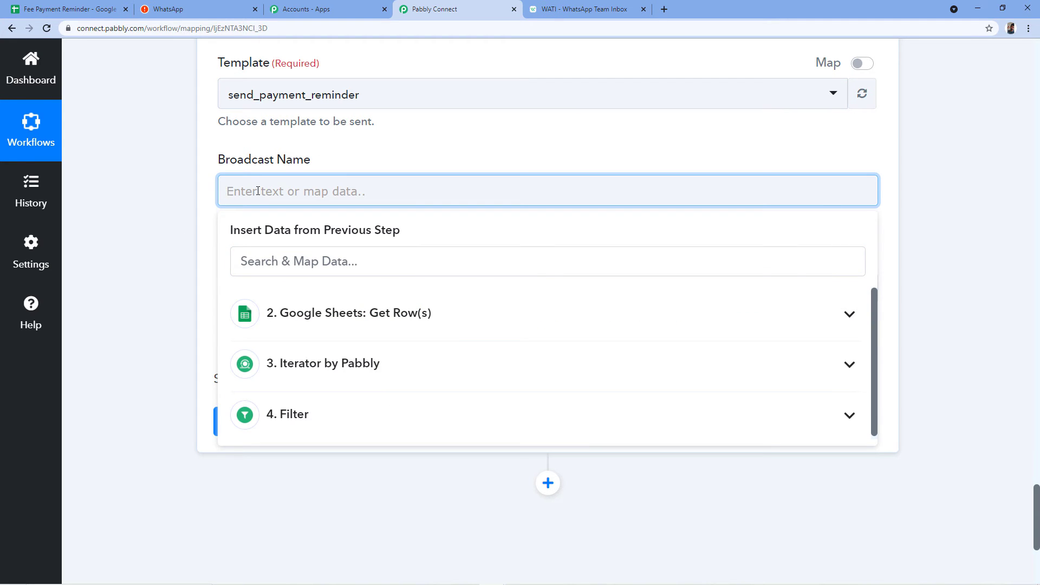
text(F)
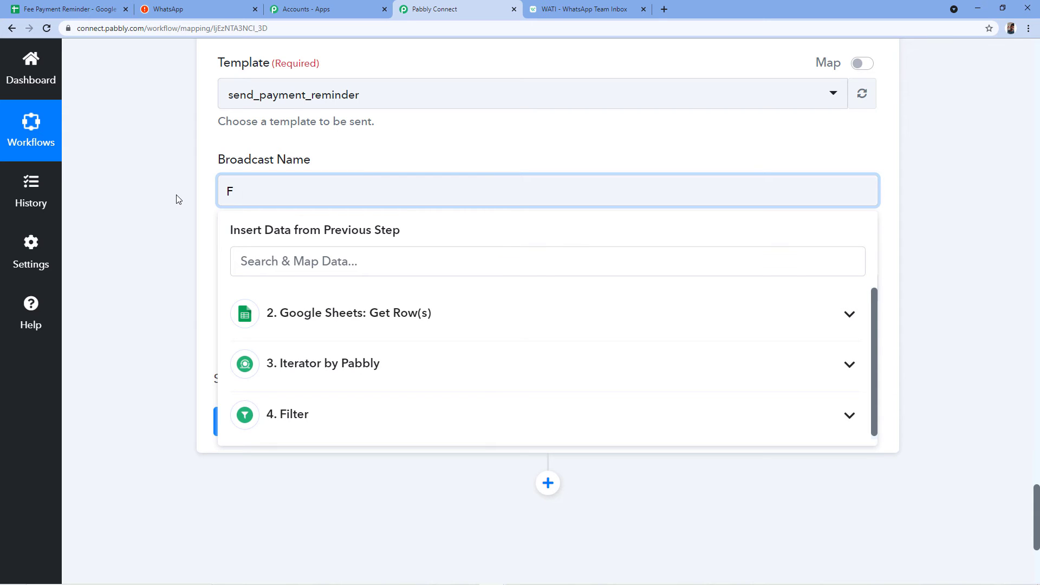
text(ess Payment Reminder)
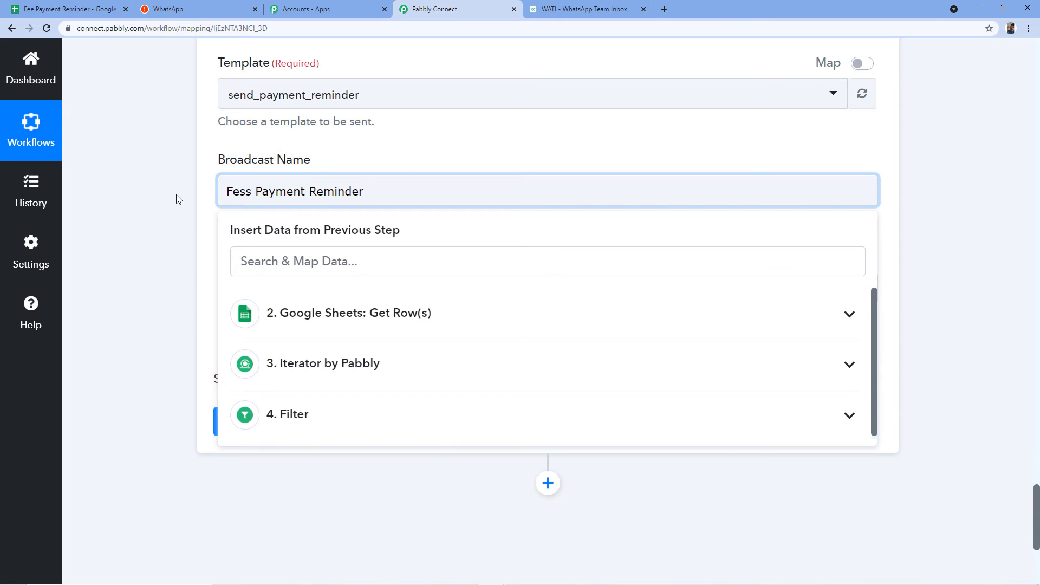
click(223, 191)
click(240, 191)
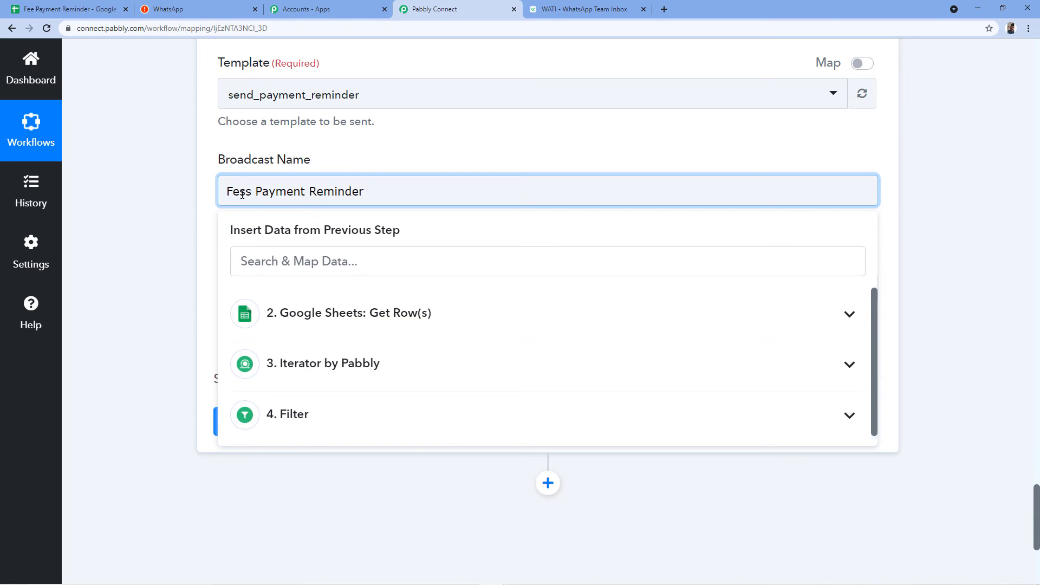
text(e)
key(Delete)
click(204, 187)
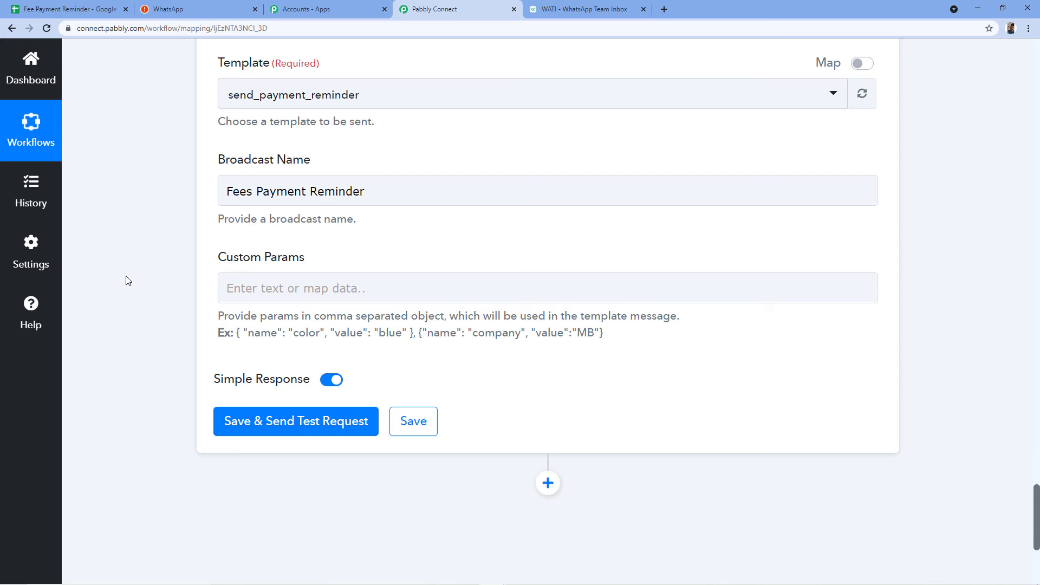
Switch to WATI and examine the variables in the send_payment_reminder body, particularly {{name}}, against the Custom Params field in Pabbly Connect.
click(615, 7)
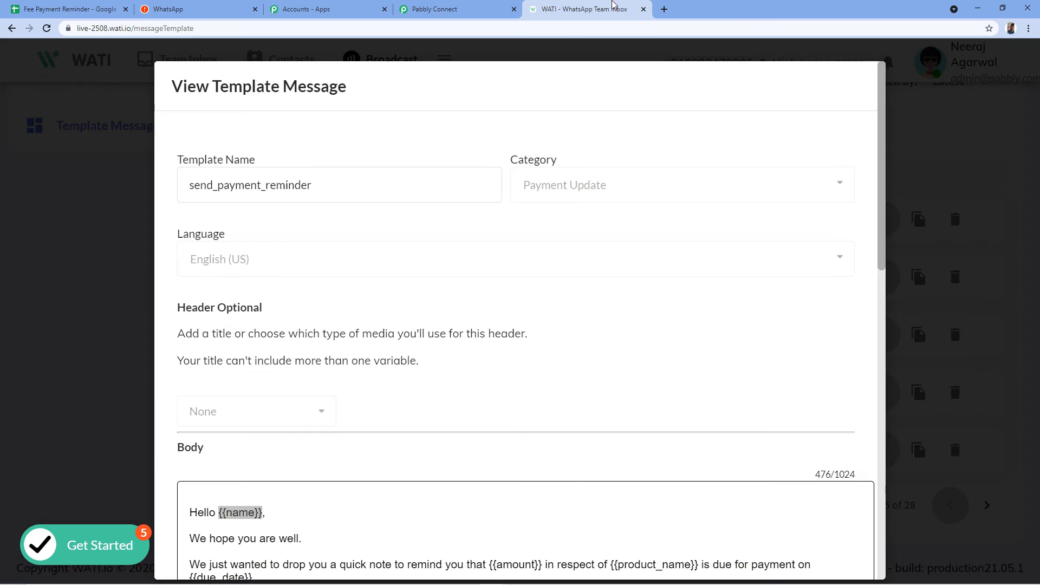
scroll(415, 245, down, 3)
scroll(415, 245, down, 2)
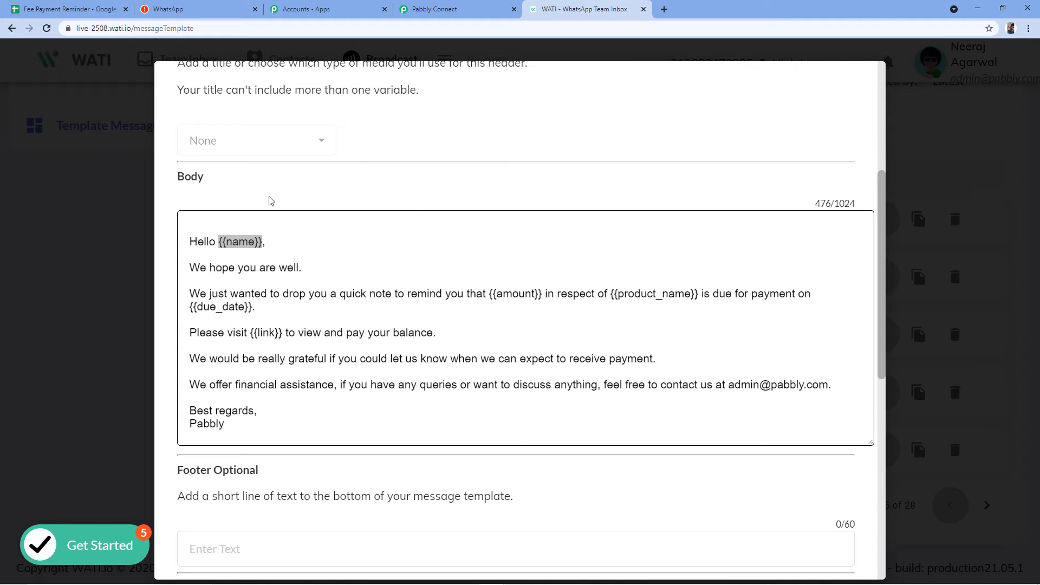
click(411, 7)
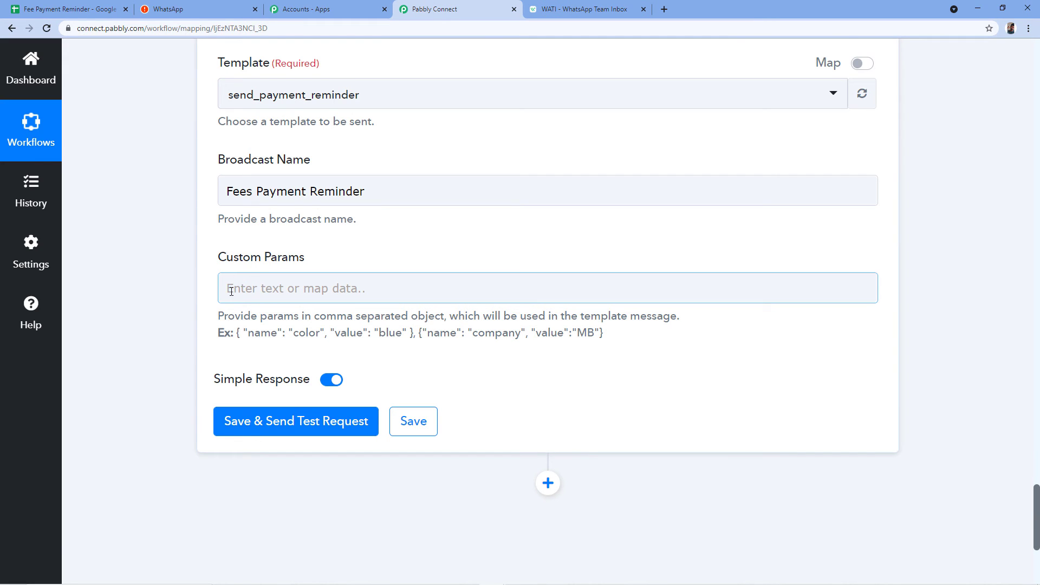
click(575, 9)
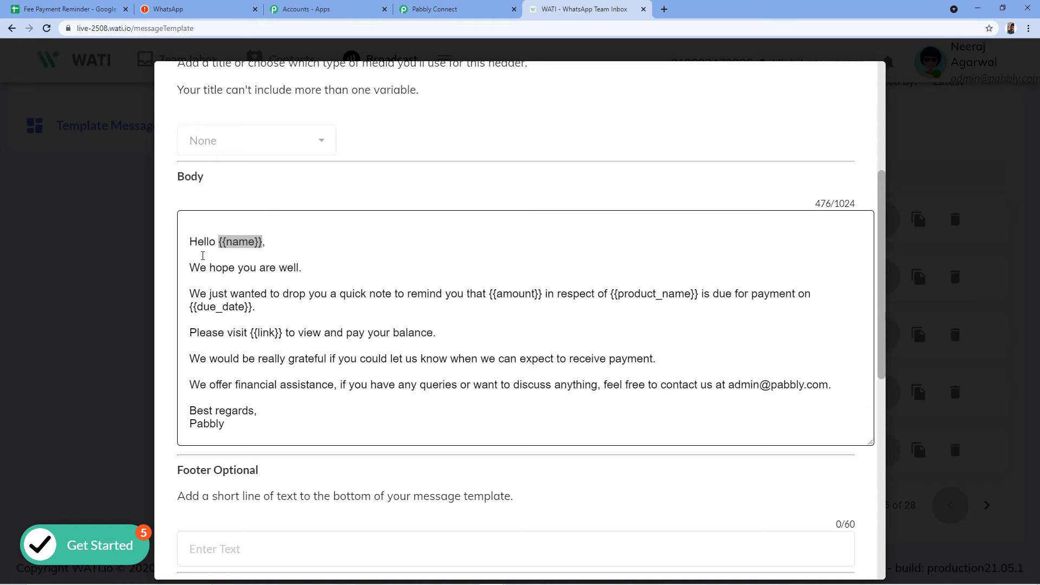
drag(225, 242, 255, 242)
click(457, 9)
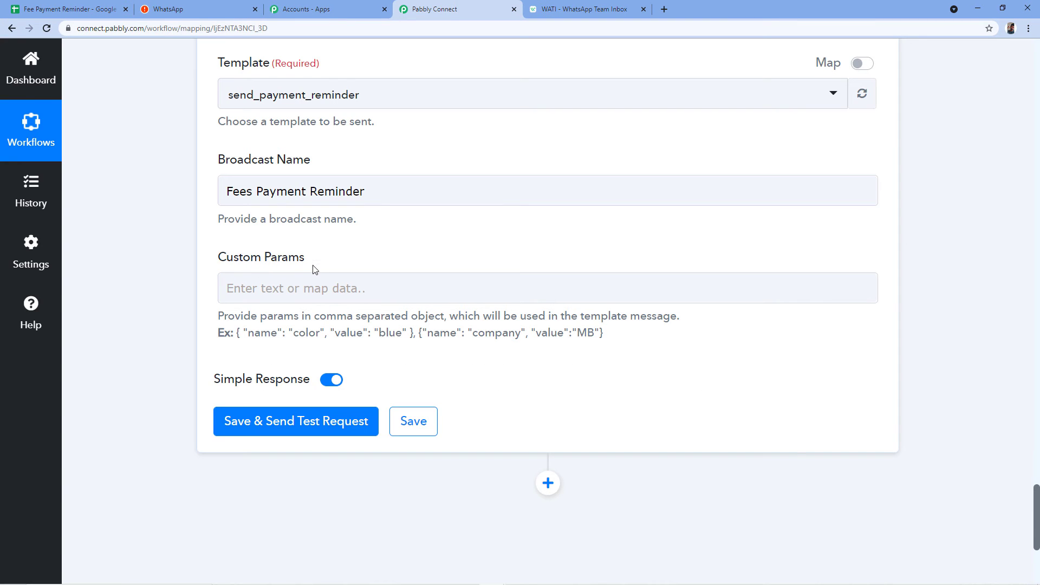
Copy the first example object into Custom Params and clear its sample values, leaving { "name": "", "value": "" }.
drag(238, 333, 413, 343)
key(ctrl+c)
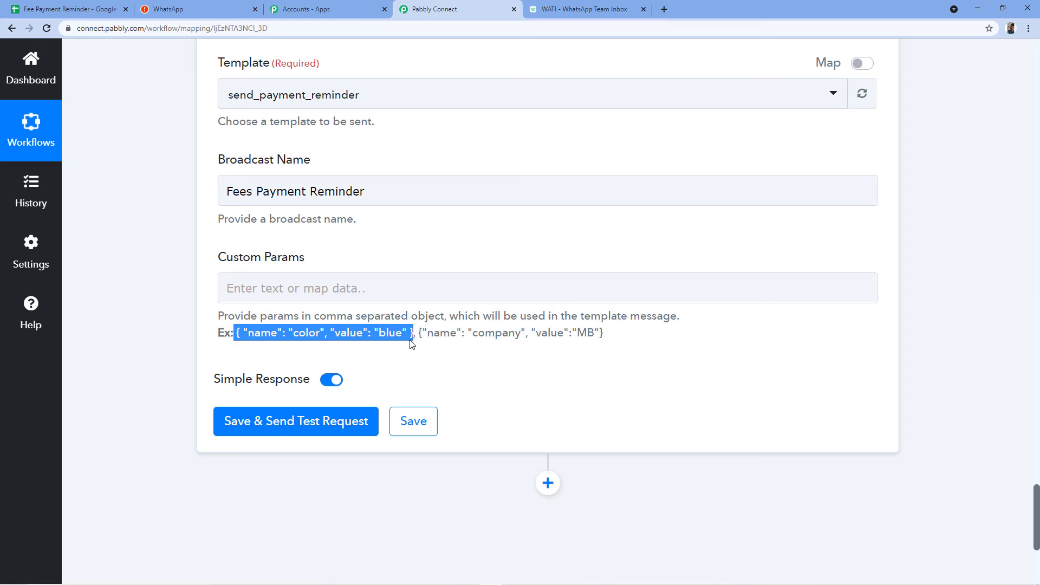
click(287, 285)
key(ctrl+v)
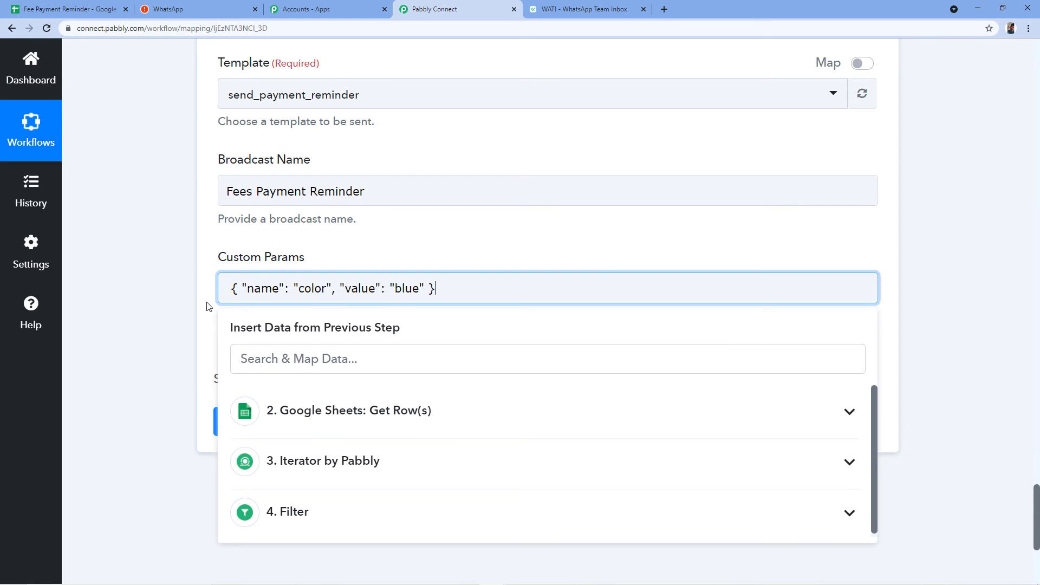
click(183, 309)
double_click(312, 289)
key(BackSpace)
double_click(380, 288)
key(BackSpace)
click(399, 255)
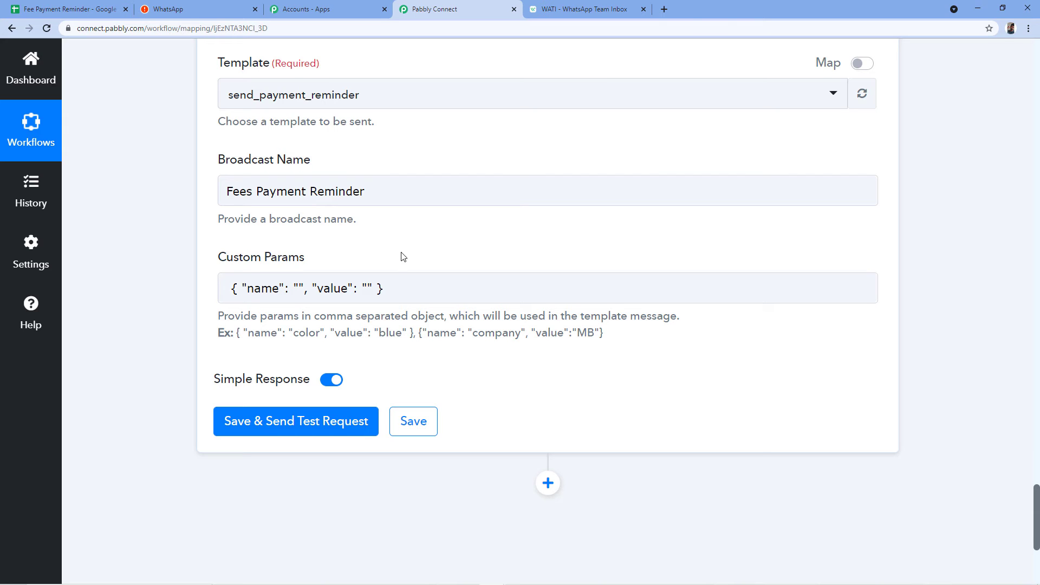
Set the first custom parameter's name to "name", checking it against the {{name}} variable in the WATI template.
click(263, 296)
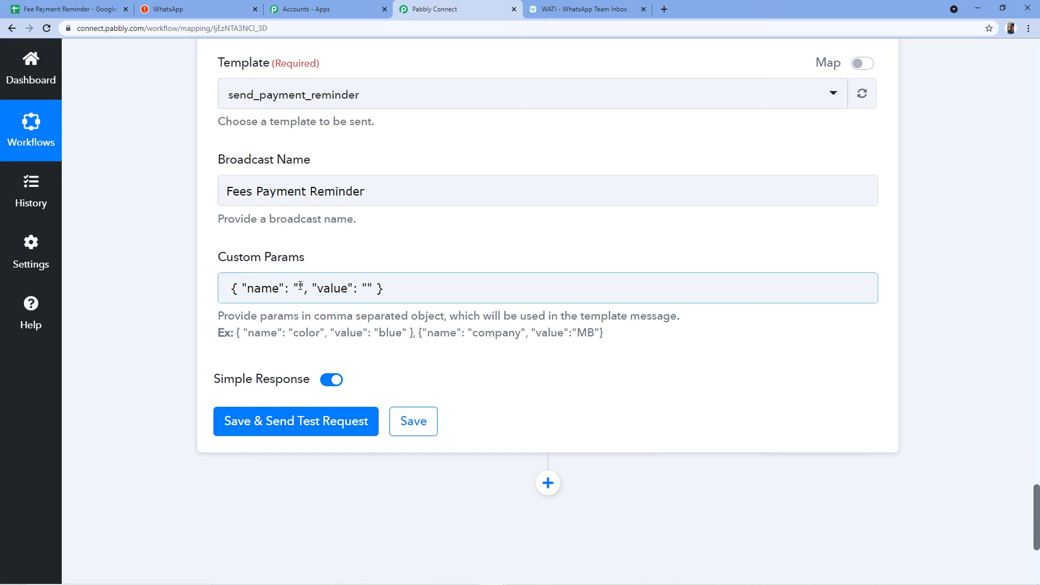
click(298, 288)
click(587, 9)
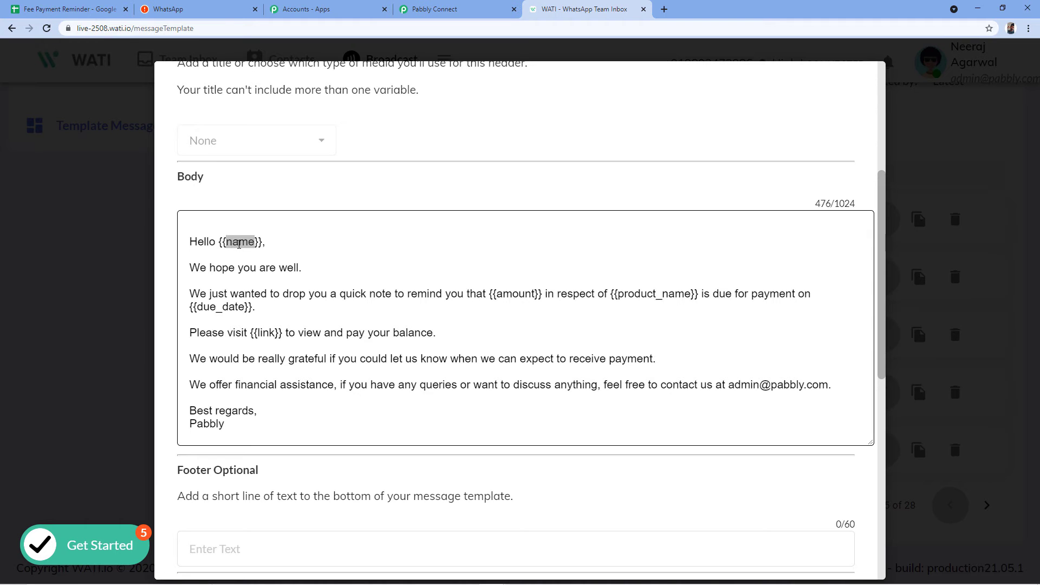
click(434, 9)
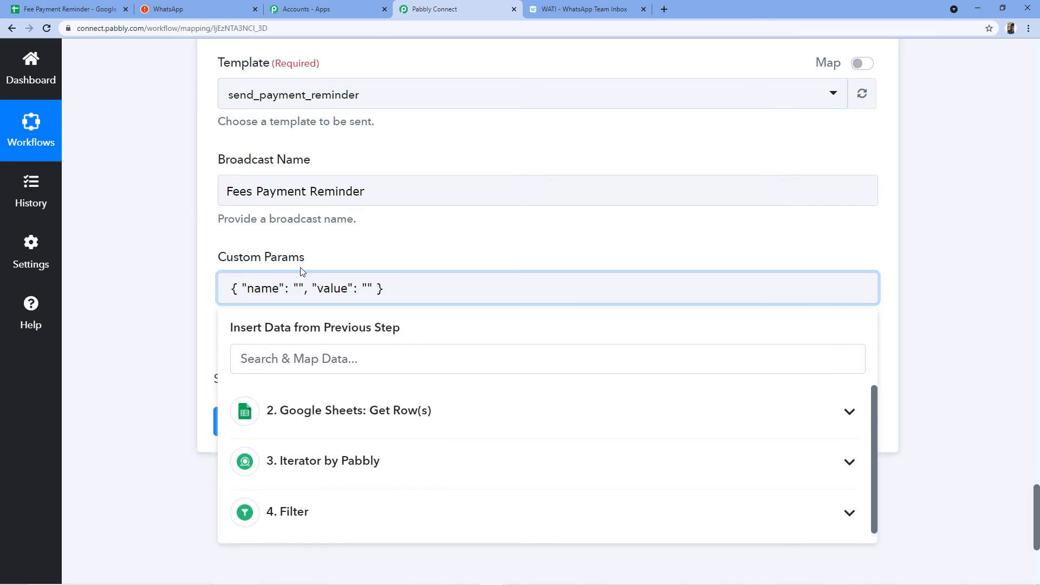
text(name)
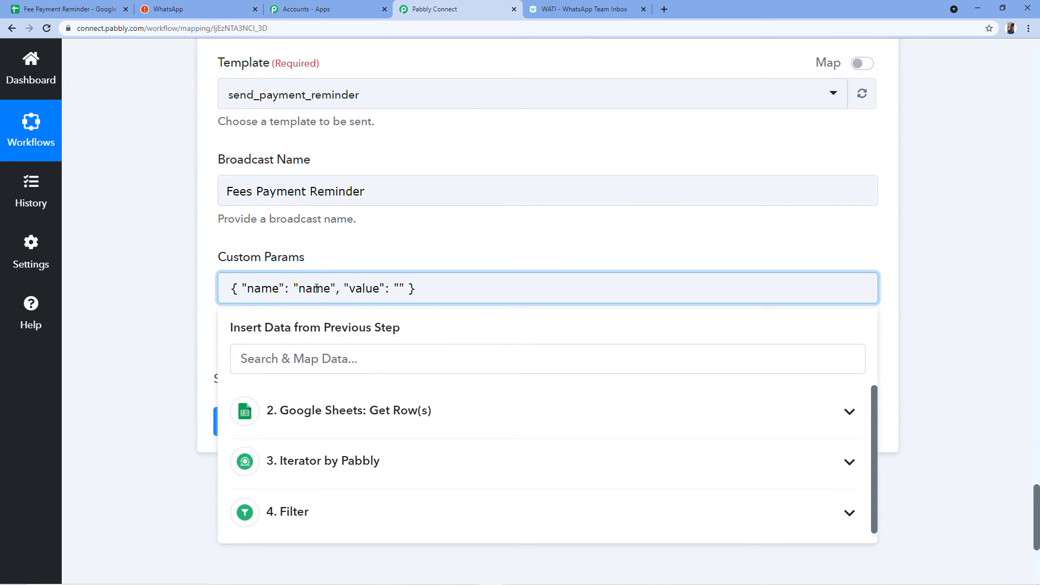
key(ctrl+Tab)
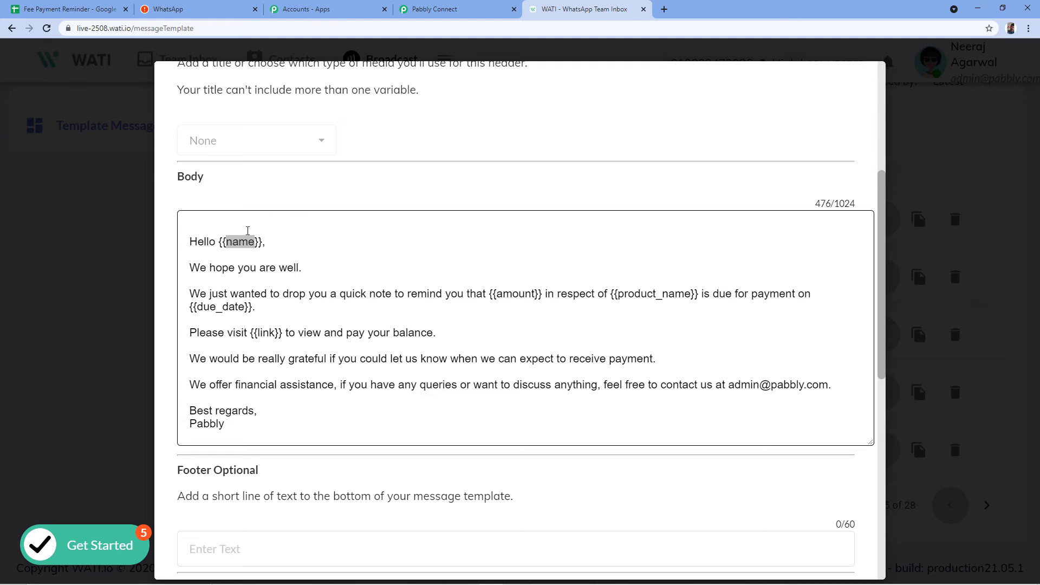
click(449, 10)
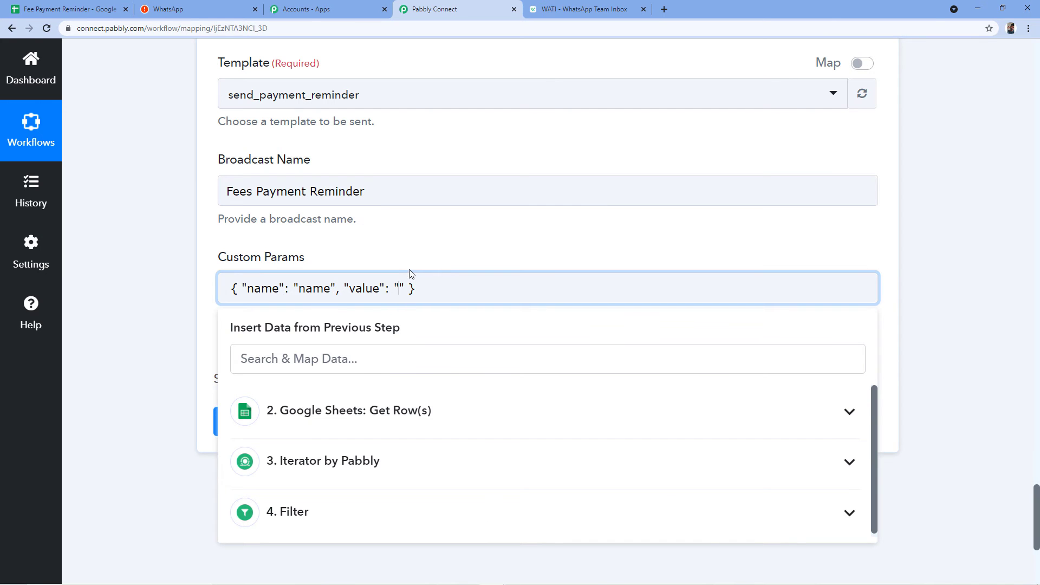
Check the Name column in the Fee Payment Reminder sheet and map the Iterator's Name field as the first parameter's value.
click(108, 9)
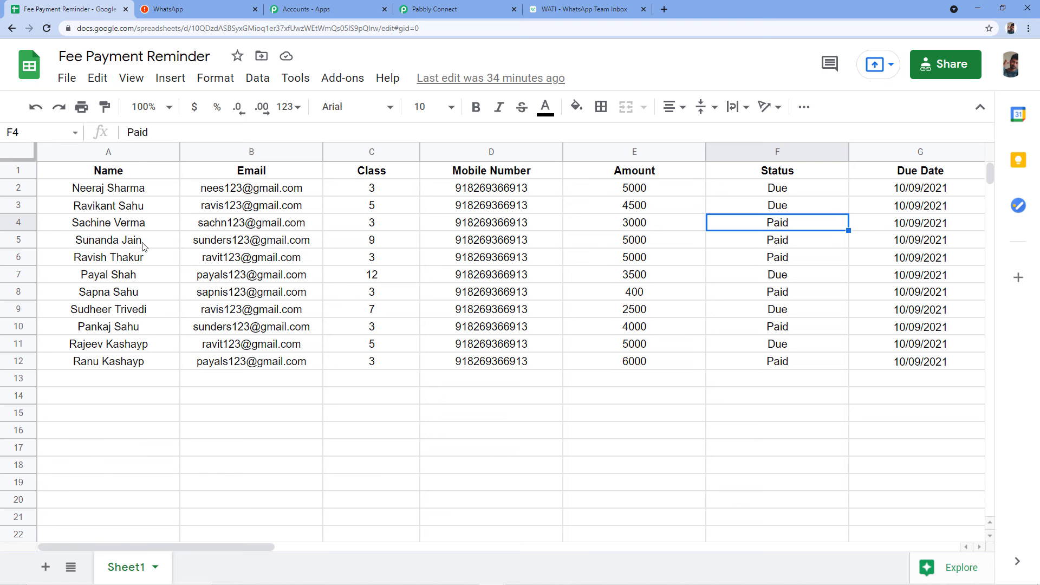
click(124, 192)
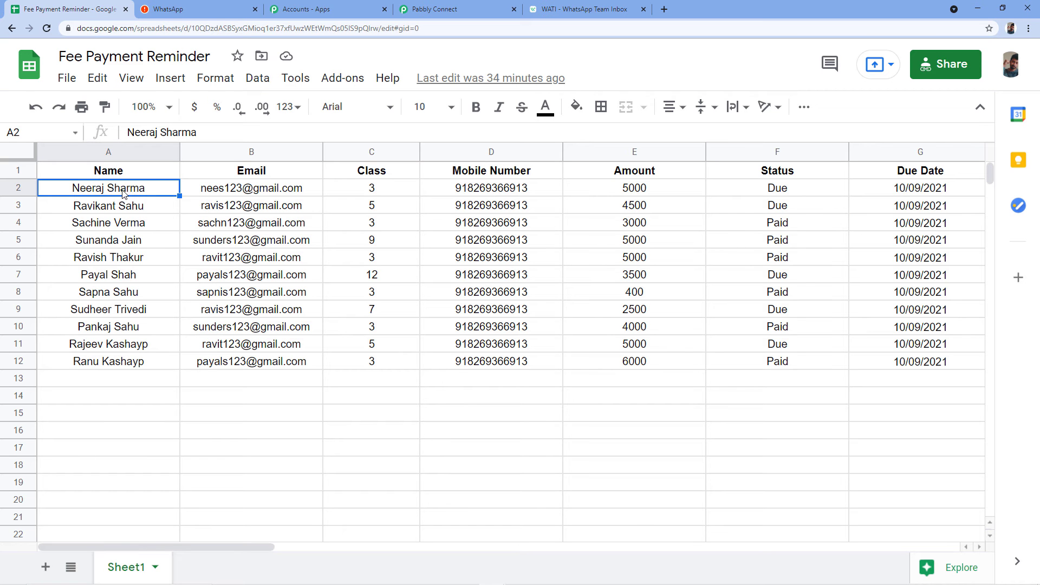
click(443, 9)
scroll(386, 378, down, 3)
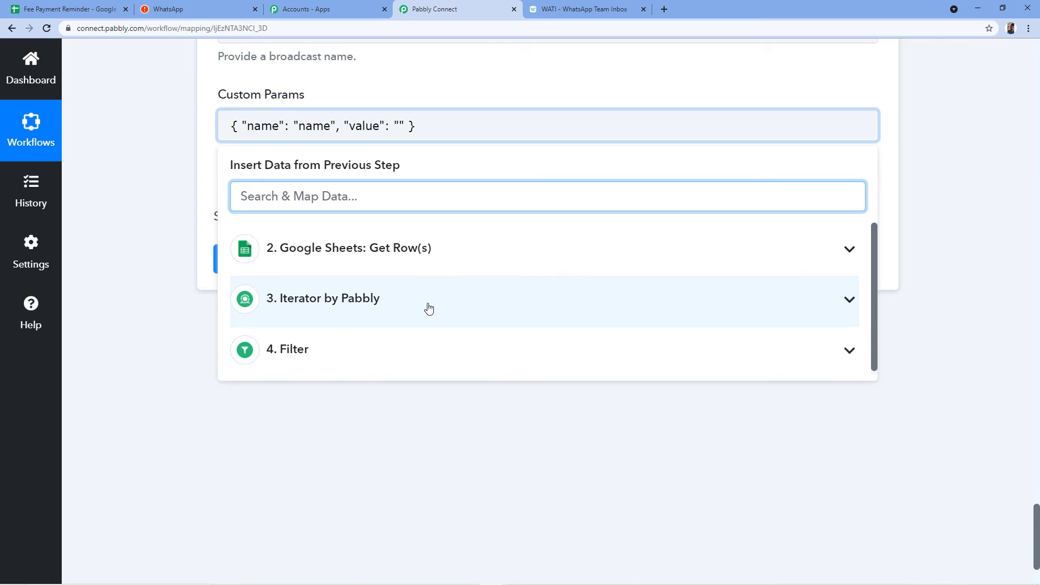
click(428, 307)
scroll(394, 330, down, 1)
scroll(366, 343, up, 1)
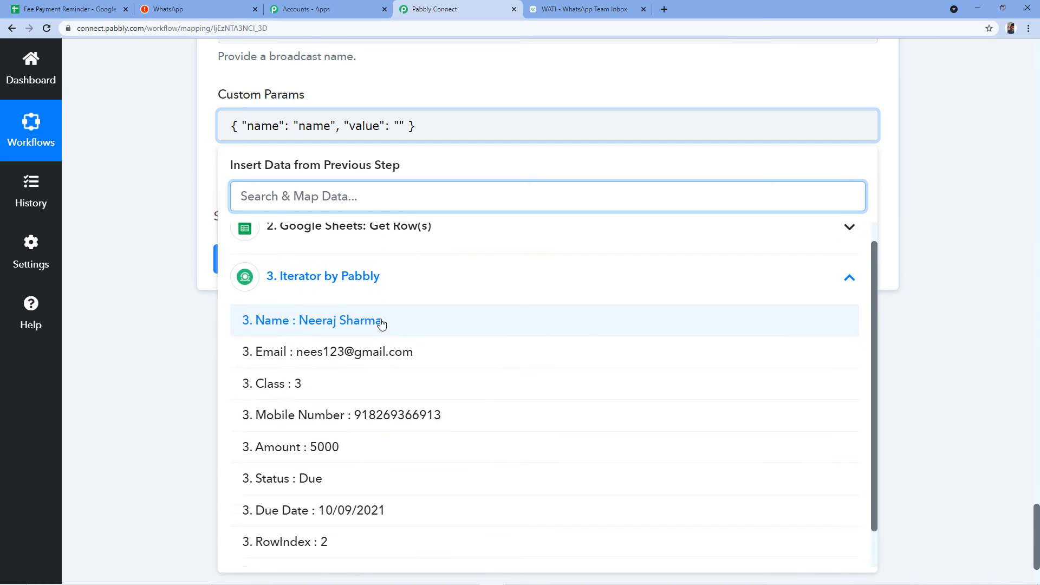
click(379, 334)
click(181, 297)
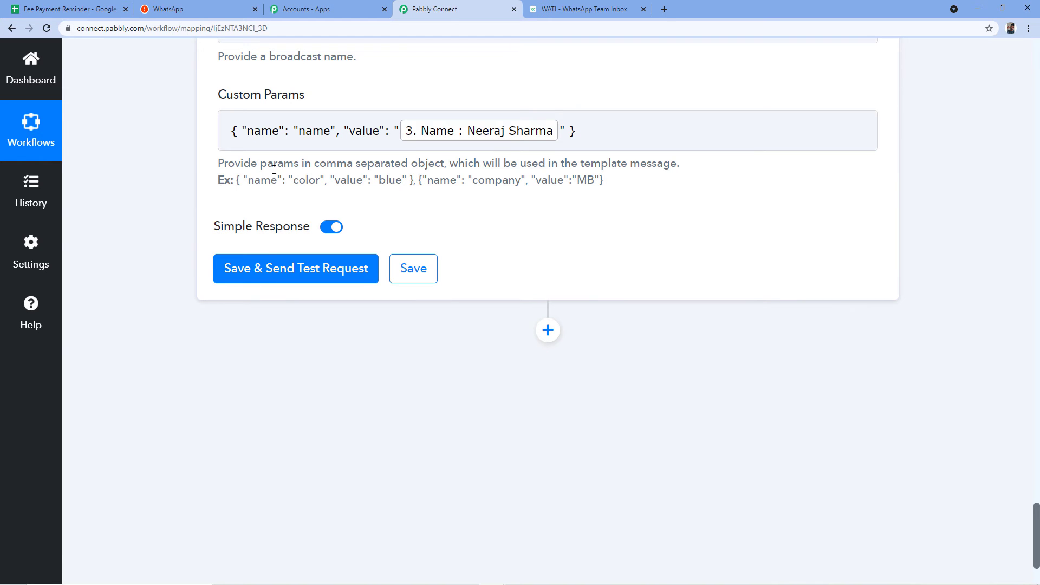
Append a comma and a second parameter object with empty name and value to Custom Params.
click(554, 9)
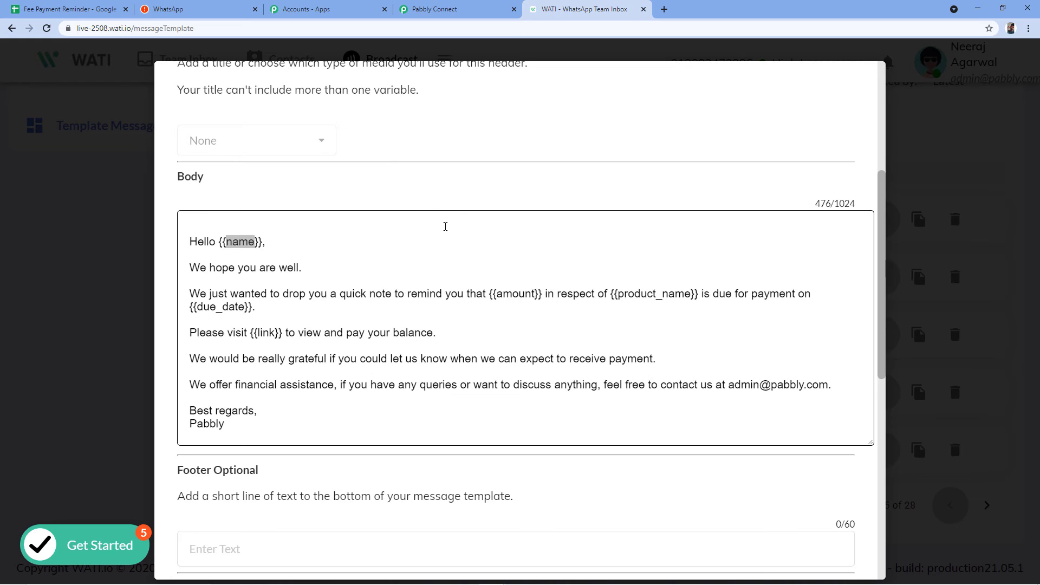
click(377, 269)
click(464, 7)
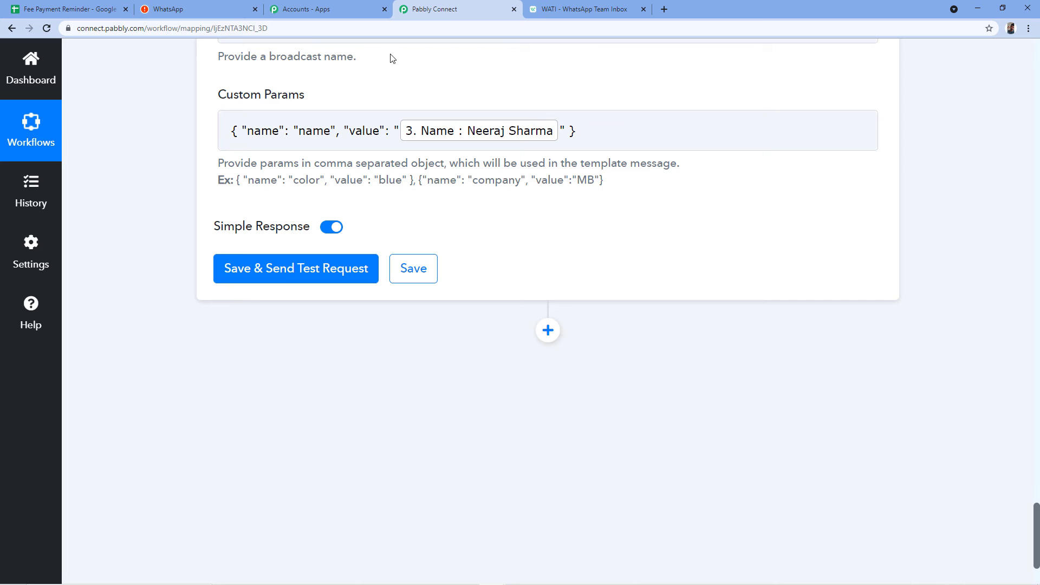
click(560, 131)
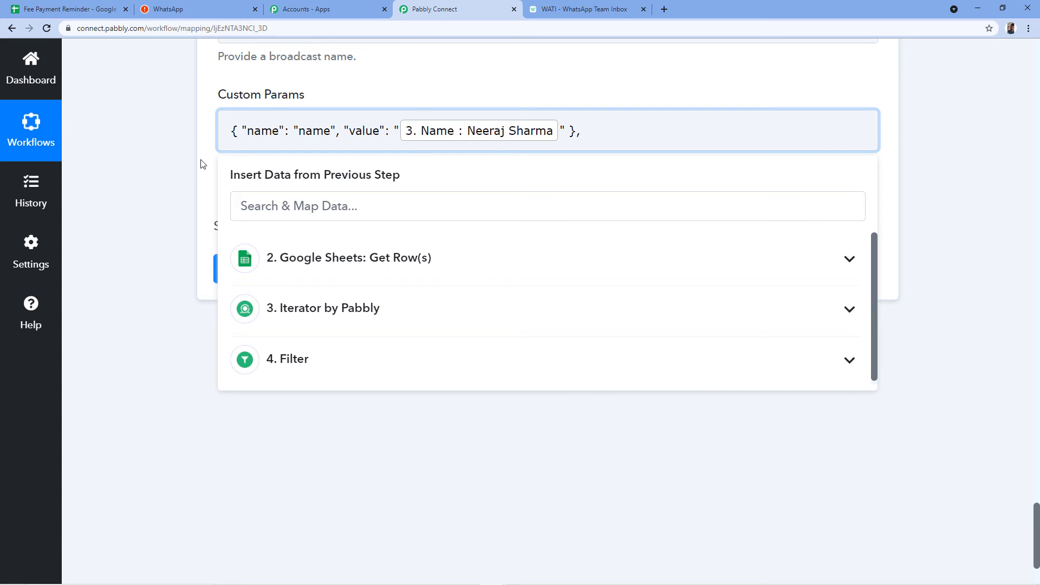
text({ "name": "color", "value": "blue" })
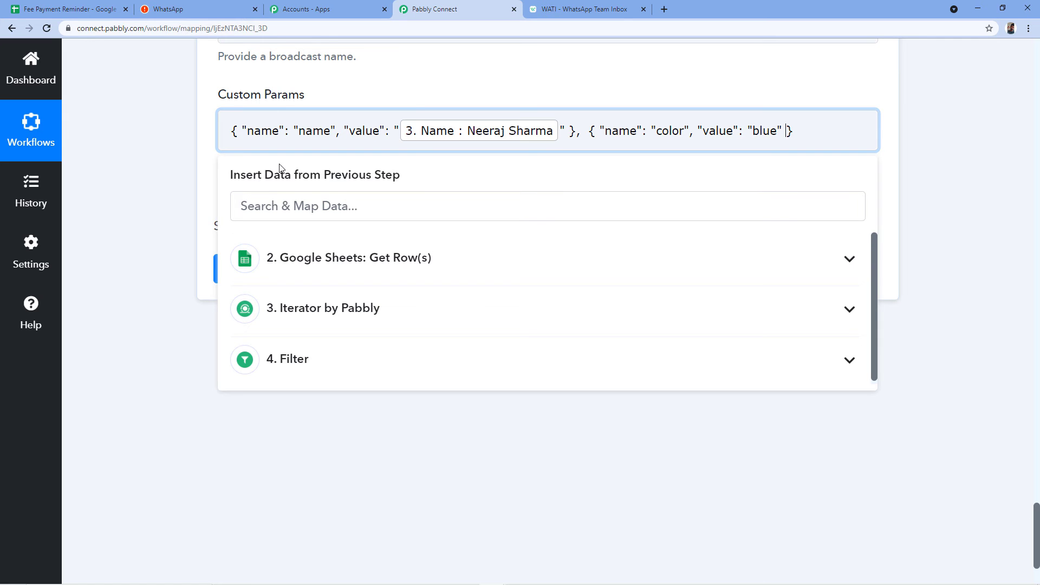
key(BackSpace)
key(BackSpace)
key(BackSpace)
key(BackSpace)
key(BackSpace)
key(BackSpace)
key(BackSpace)
key(BackSpace)
key(BackSpace)
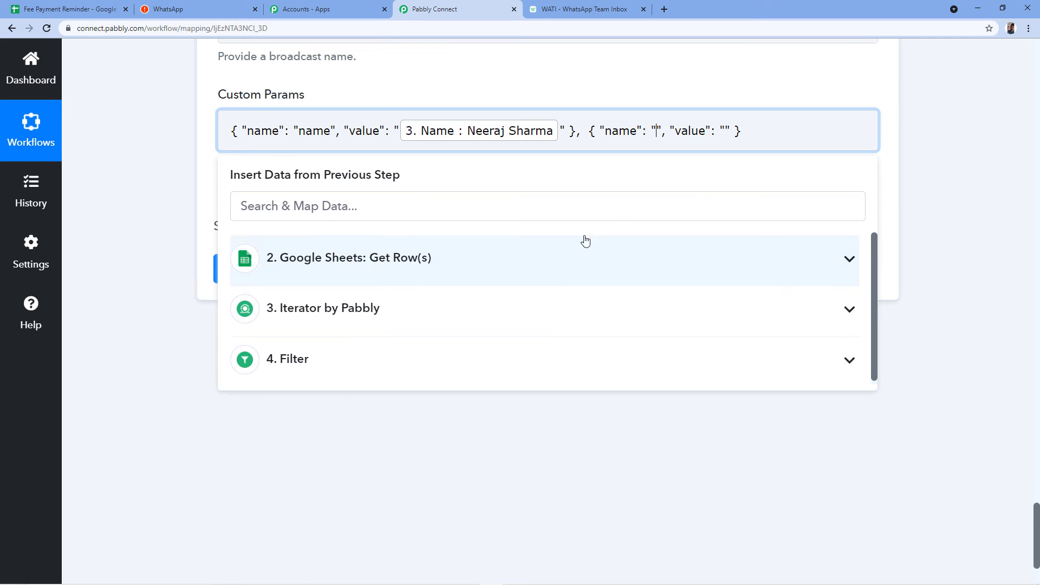
Set the second custom parameter's name to "amount", matching the {{amount}} variable in the WATI template.
click(590, 9)
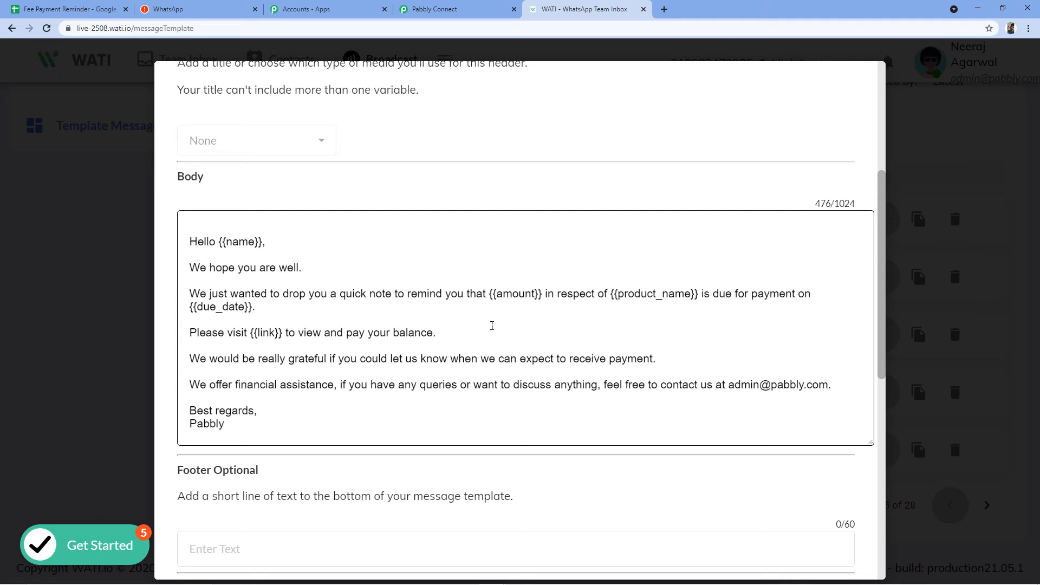
drag(496, 293, 535, 295)
click(455, 9)
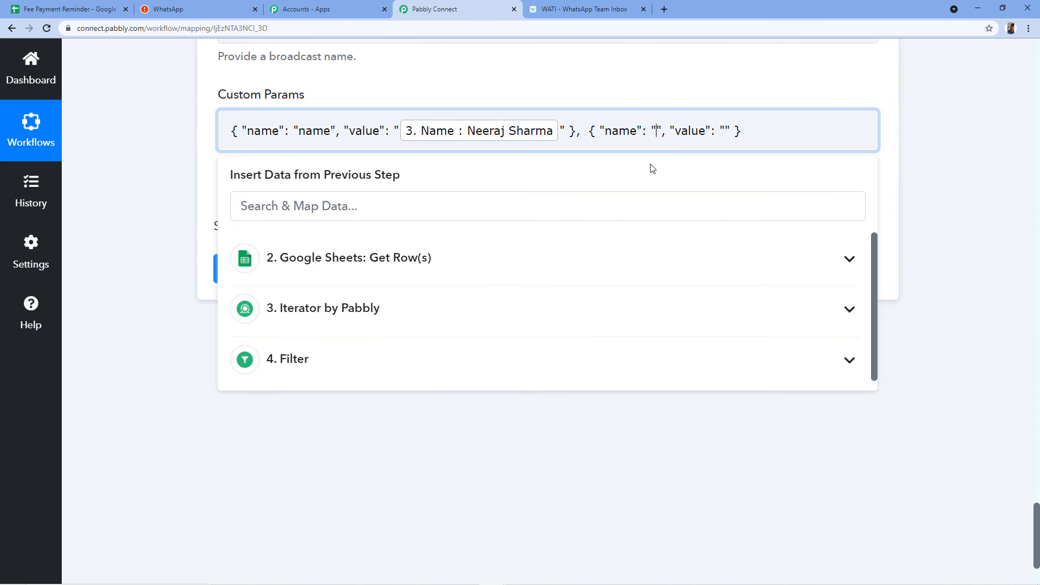
text(amo)
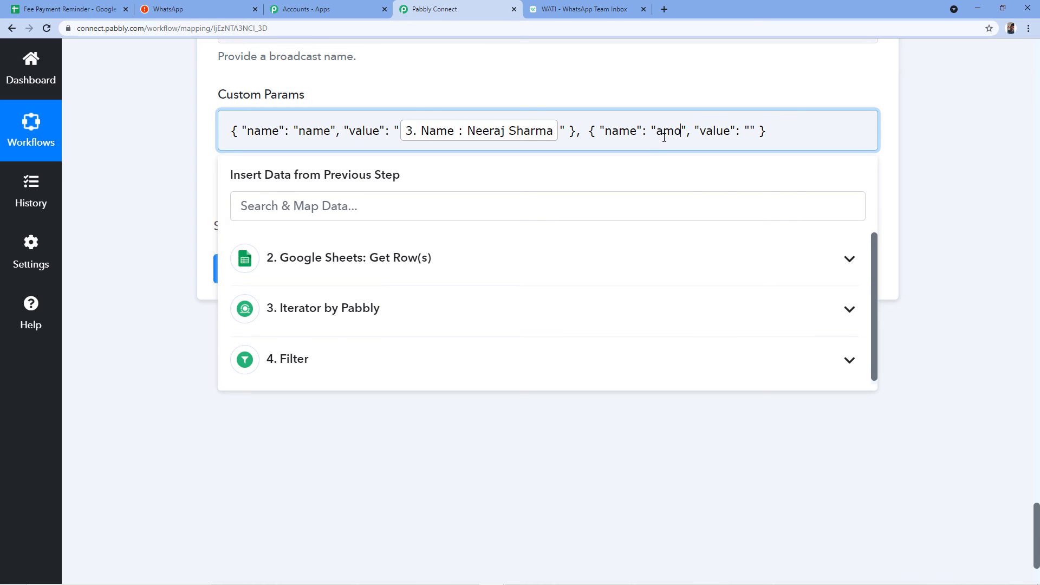
text(unt)
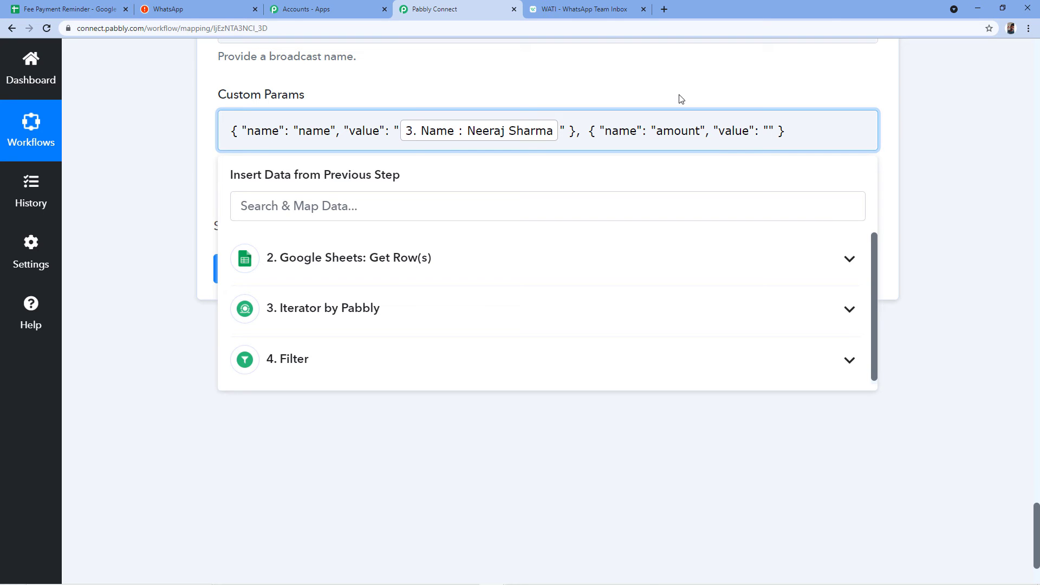
Check the Amount column in the Google sheet and map the Iterator's Amount field as the second parameter's value.
click(81, 9)
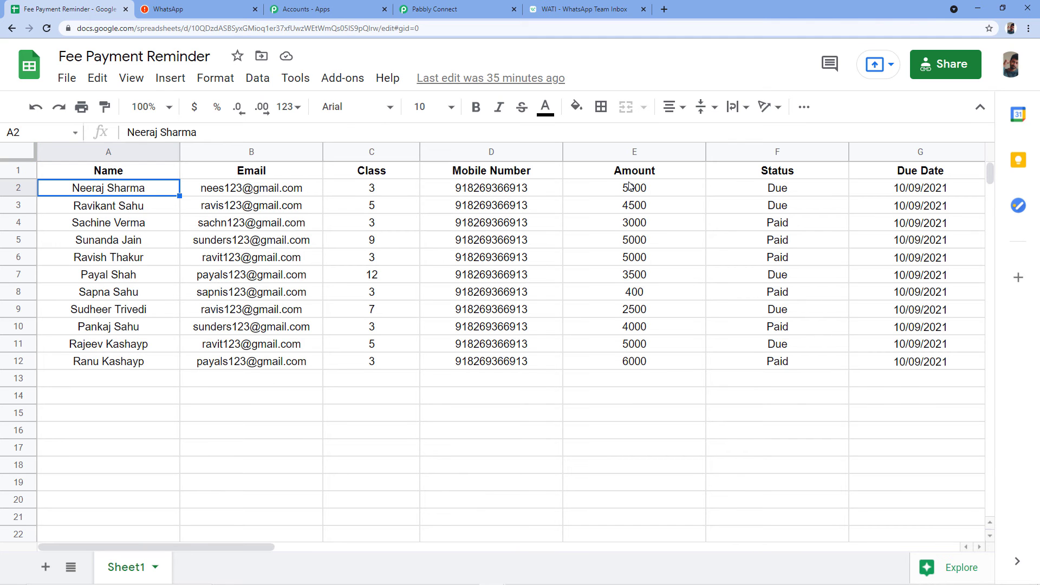
click(474, 9)
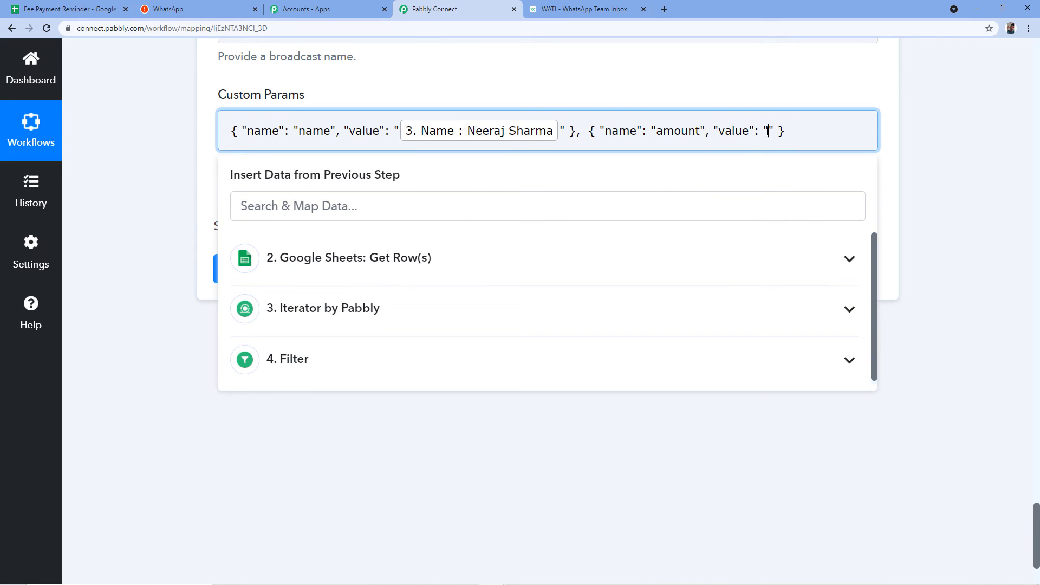
click(390, 307)
scroll(260, 424, down, 1)
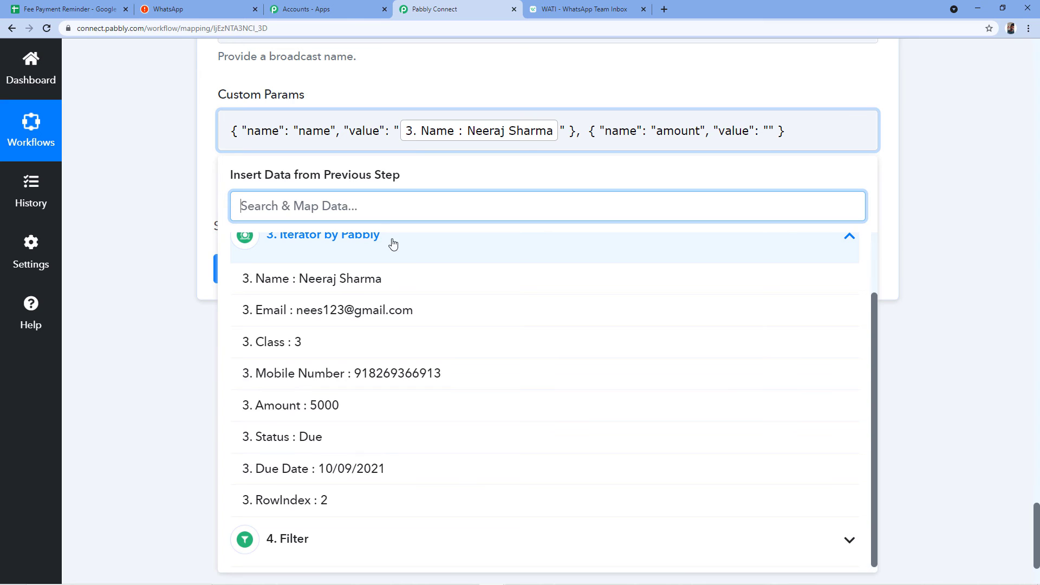
click(349, 407)
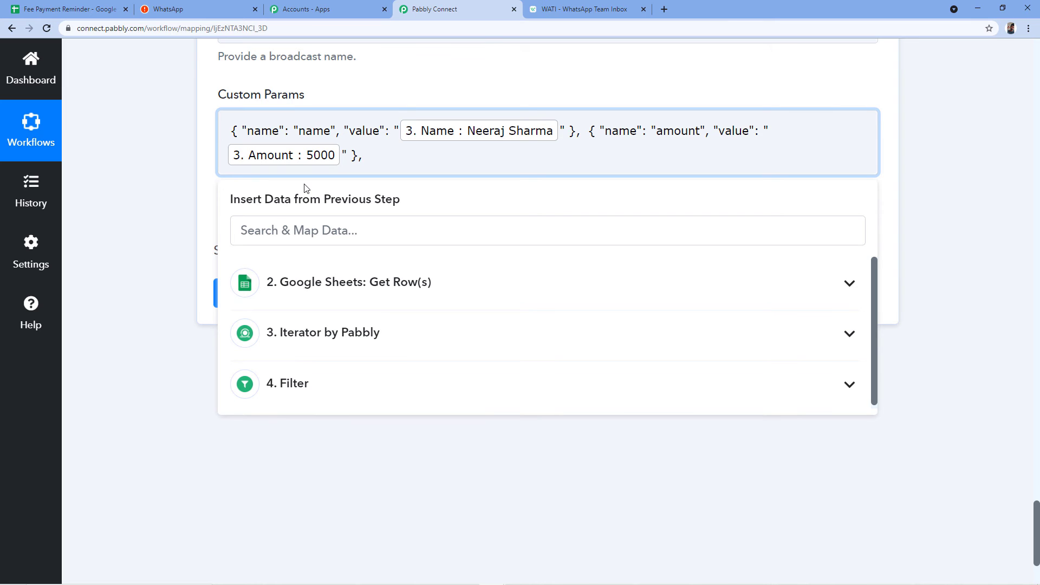
Add a third comma-separated parameter object with blank name and value after the amount parameter in Custom Params.
text({ "name": "color", "value": "blue" })
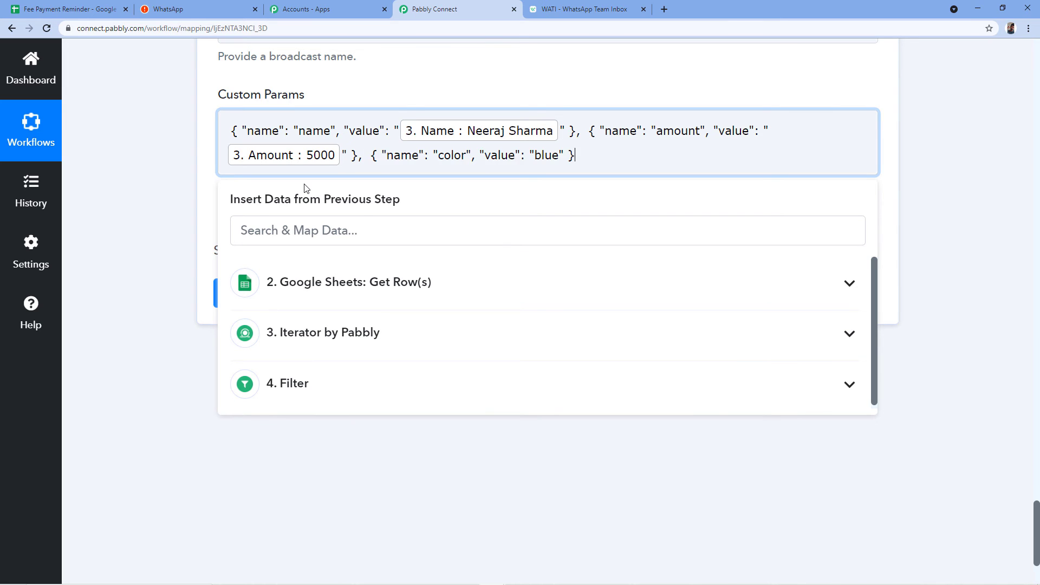
key(BackSpace)
key(BackSpace)
key(BackSpace)
key(BackSpace)
key(BackSpace)
key(BackSpace)
key(BackSpace)
key(BackSpace)
key(BackSpace)
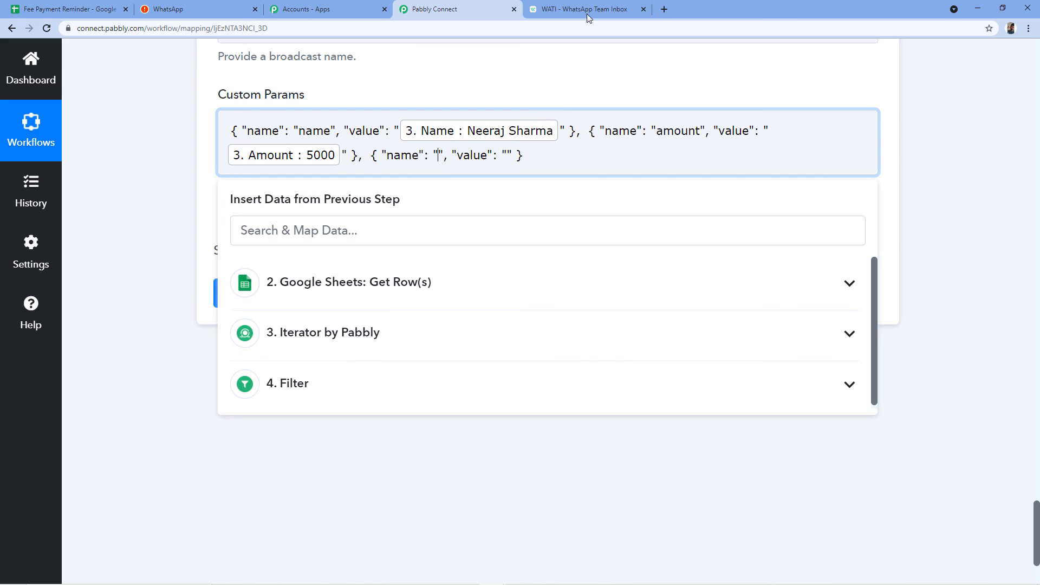
Name the third custom parameter "product_name", matching the WATI template variable, and set its value to "School Fees".
click(589, 18)
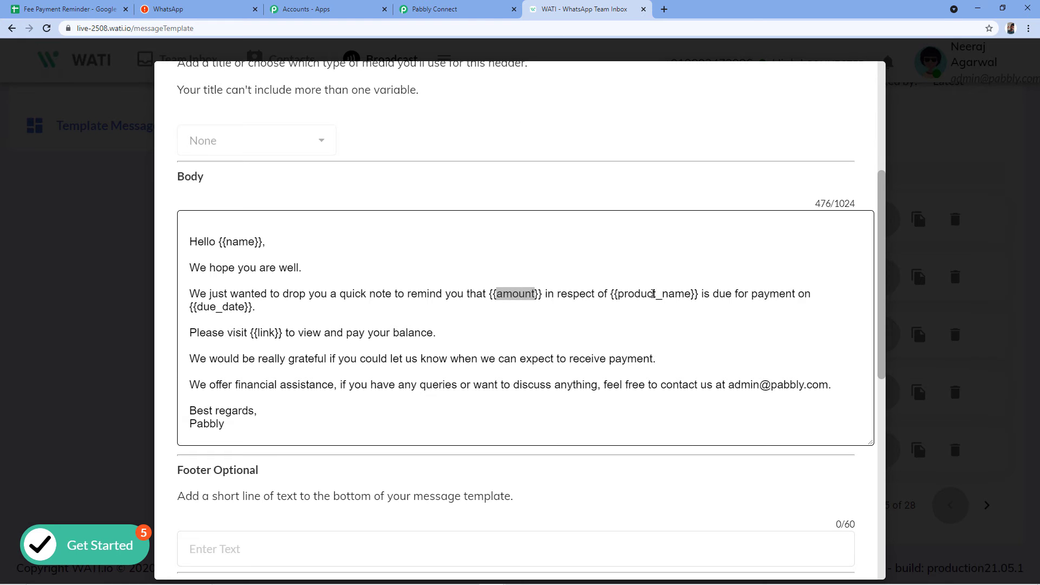
click(464, 11)
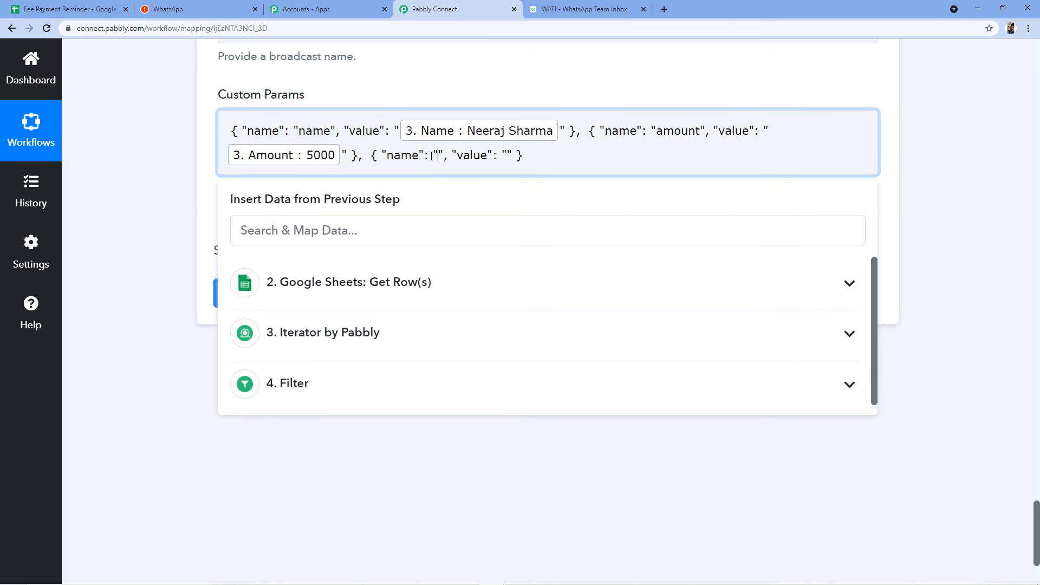
text(produc)
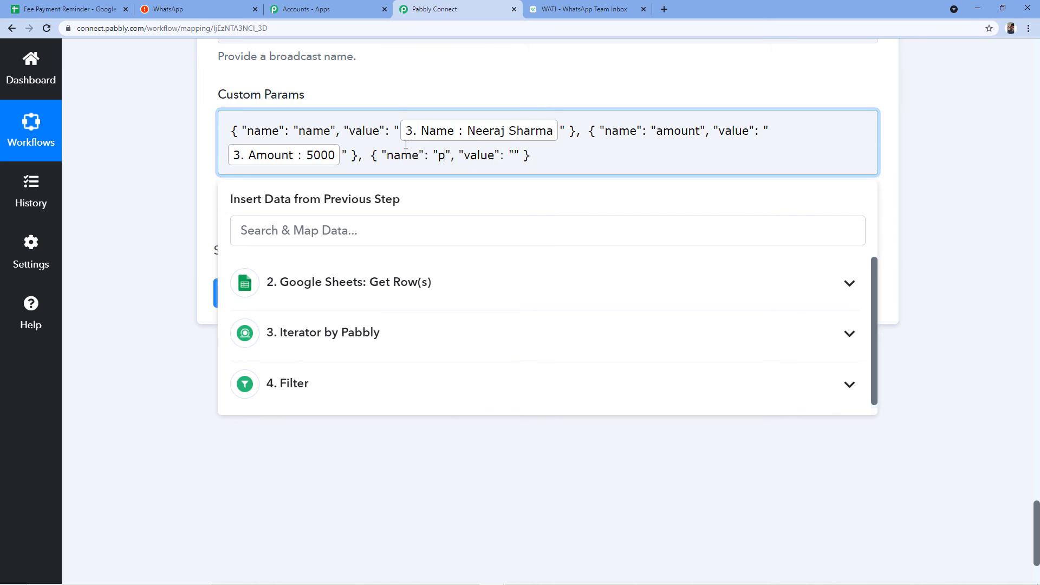
text(t_name)
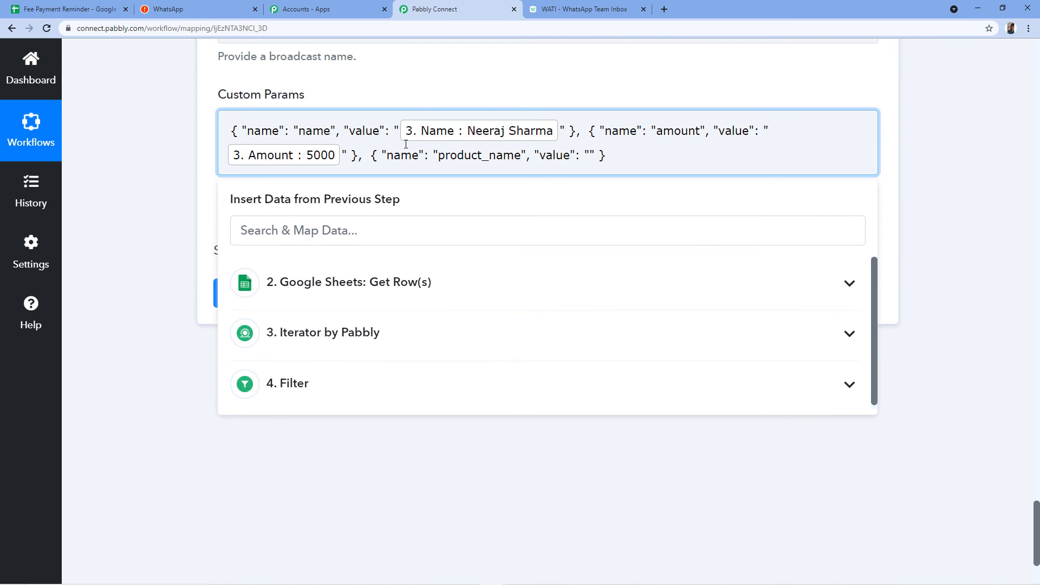
key(Right)
key(Right)
key(Right)
text(School Fees)
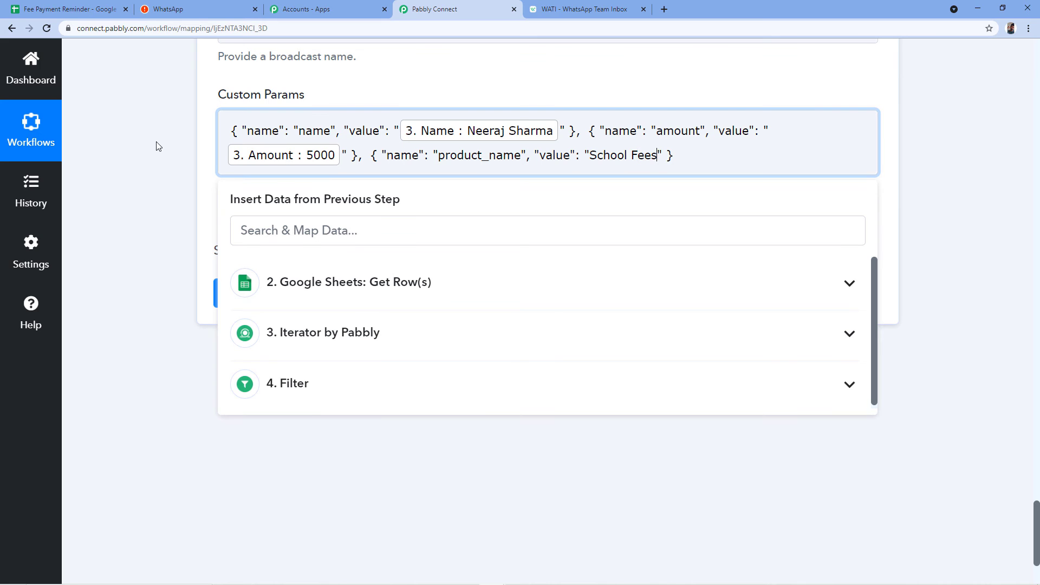
Check the {{due_date}} variable in the WATI template and append a fourth comma-separated parameter object with blank name and value to Custom Params.
click(577, 12)
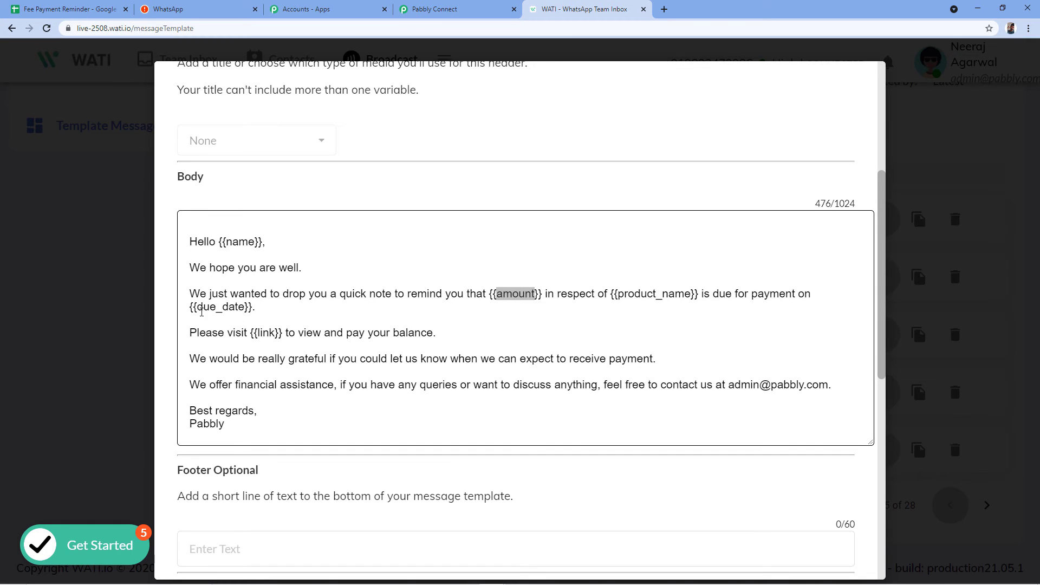
drag(195, 308, 244, 311)
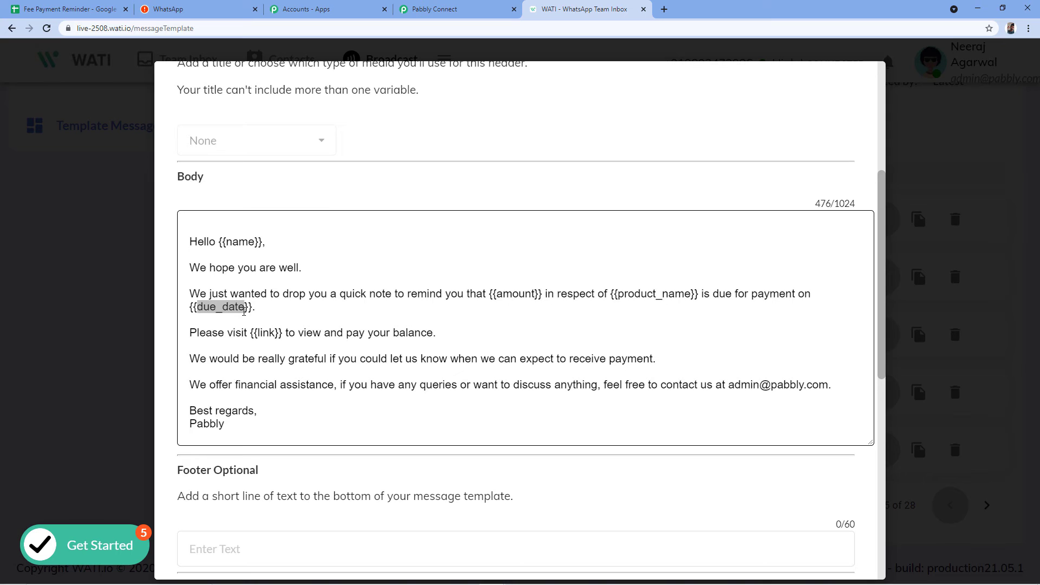
click(460, 9)
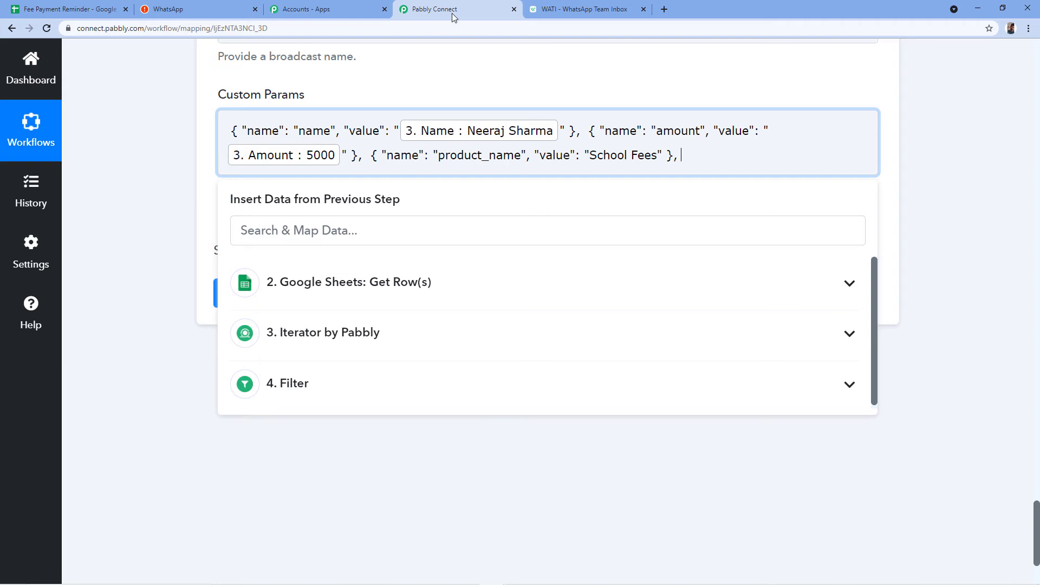
text({ "name": "color", "value": "blue" })
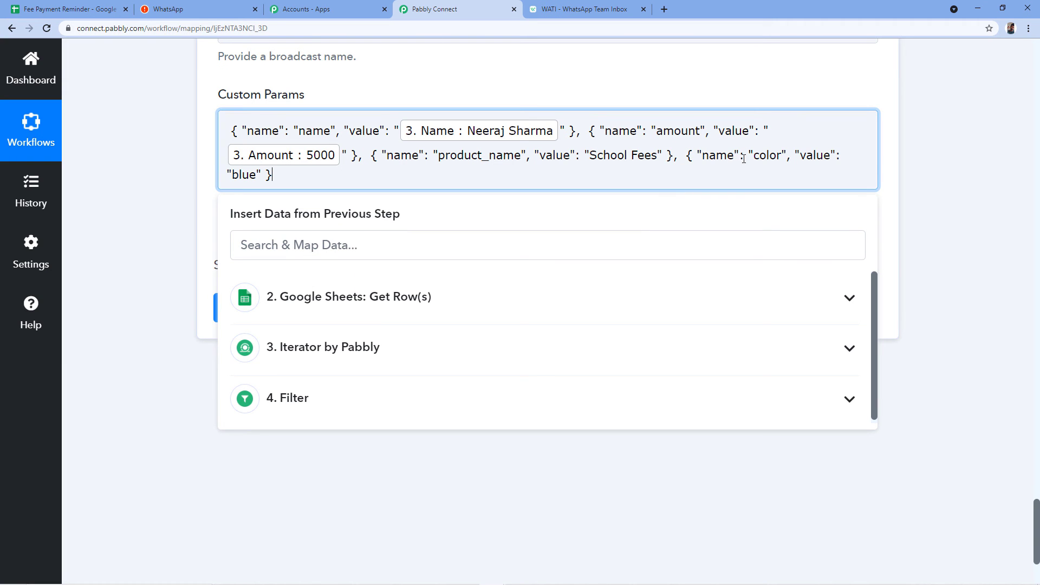
double_click(757, 158)
key(BackSpace)
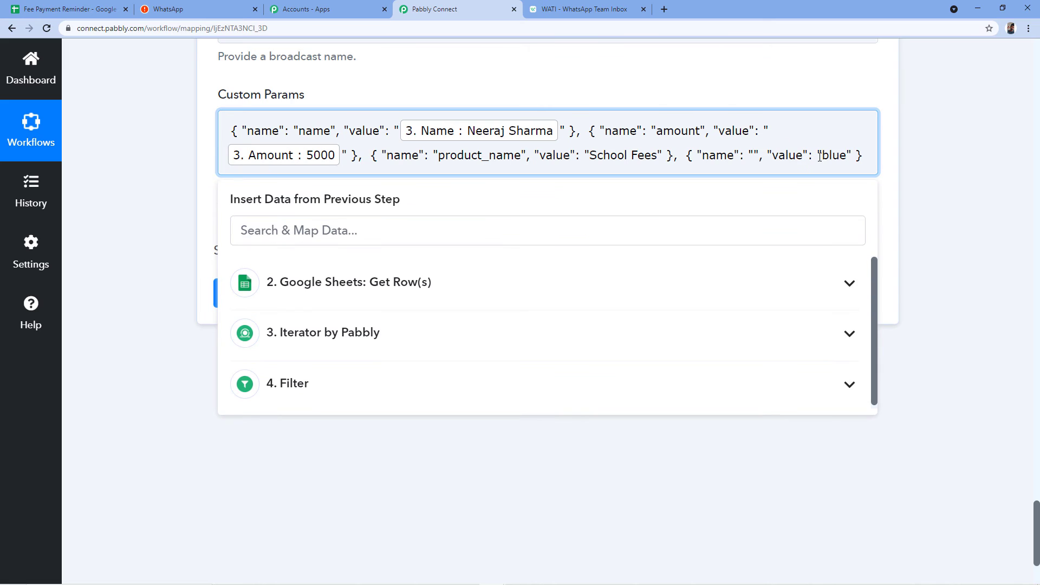
double_click(832, 157)
key(BackSpace)
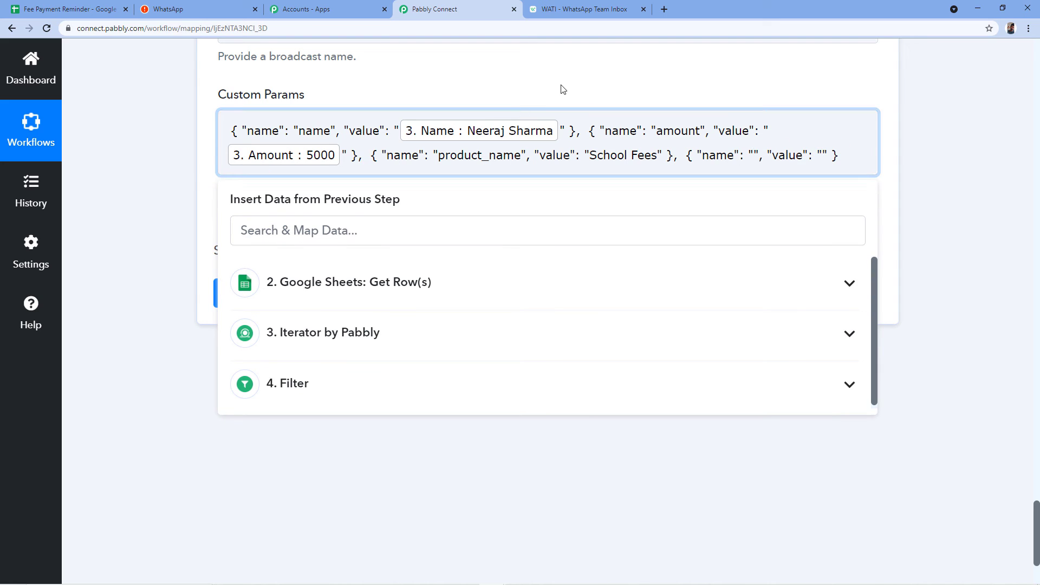
Name the fourth custom parameter "due_date" and map the Iterator's Due Date field as its value.
text(due_date)
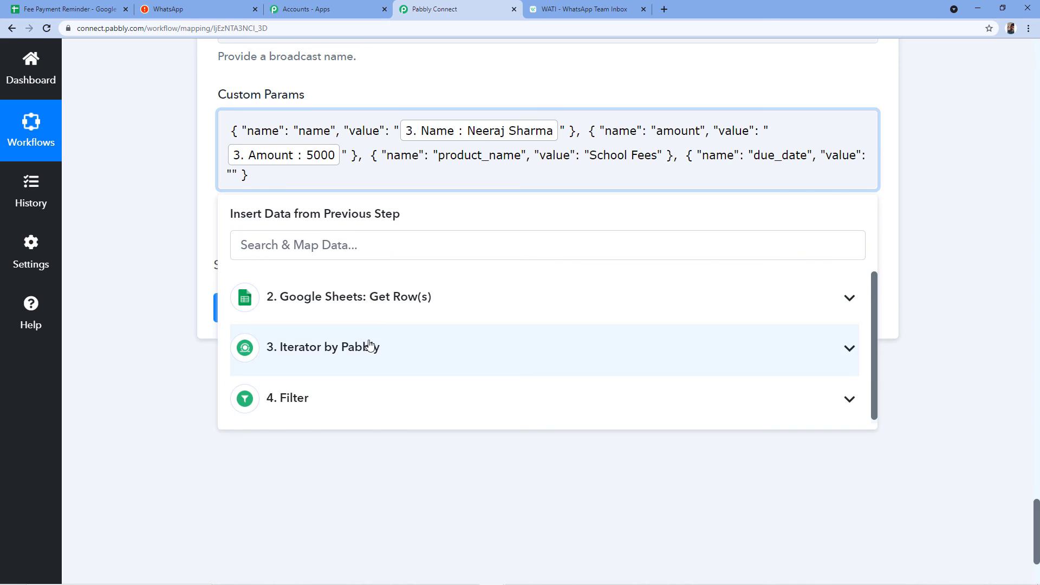
click(374, 349)
scroll(378, 376, down, 1)
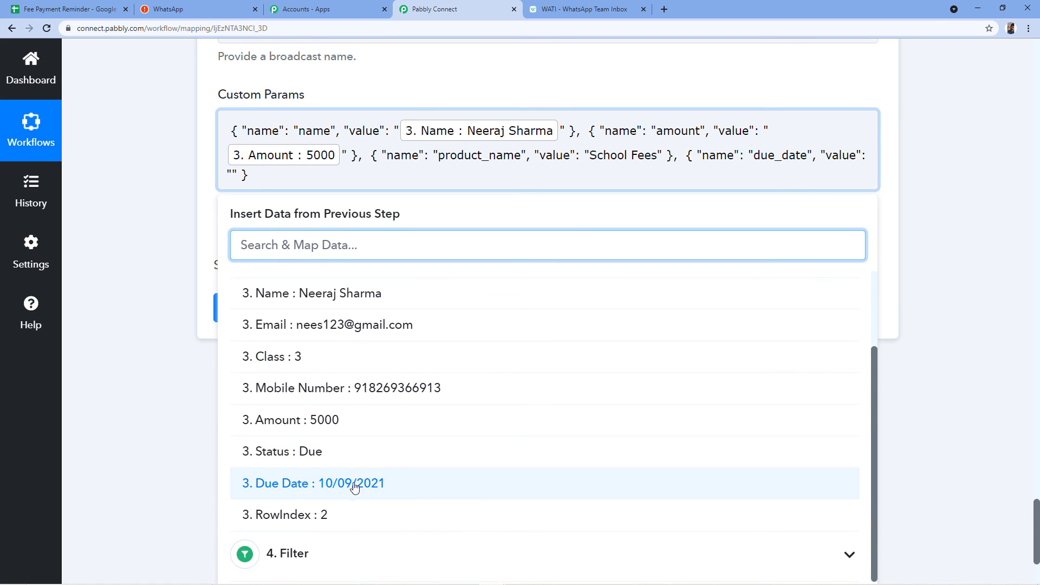
click(318, 483)
click(522, 197)
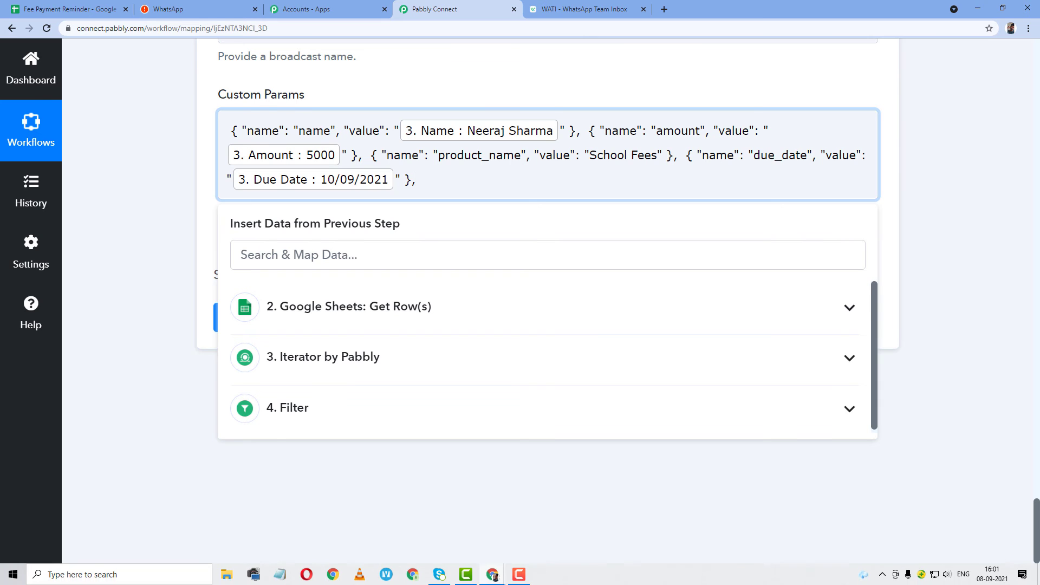
Check the WATI template's {{link}} variable and append a fifth comma-separated parameter object with blank name and value to Custom Params.
click(579, 10)
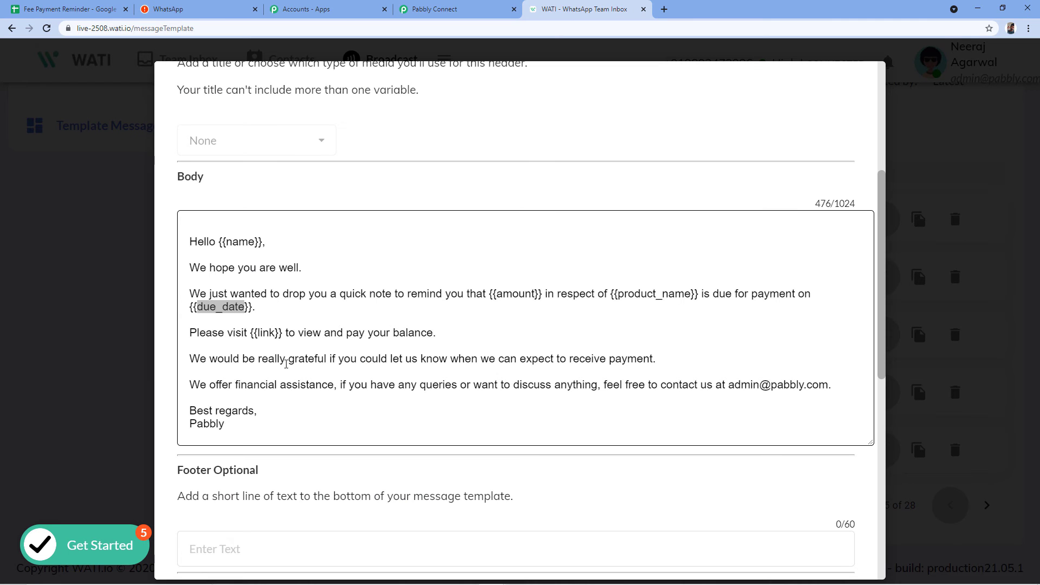
click(434, 9)
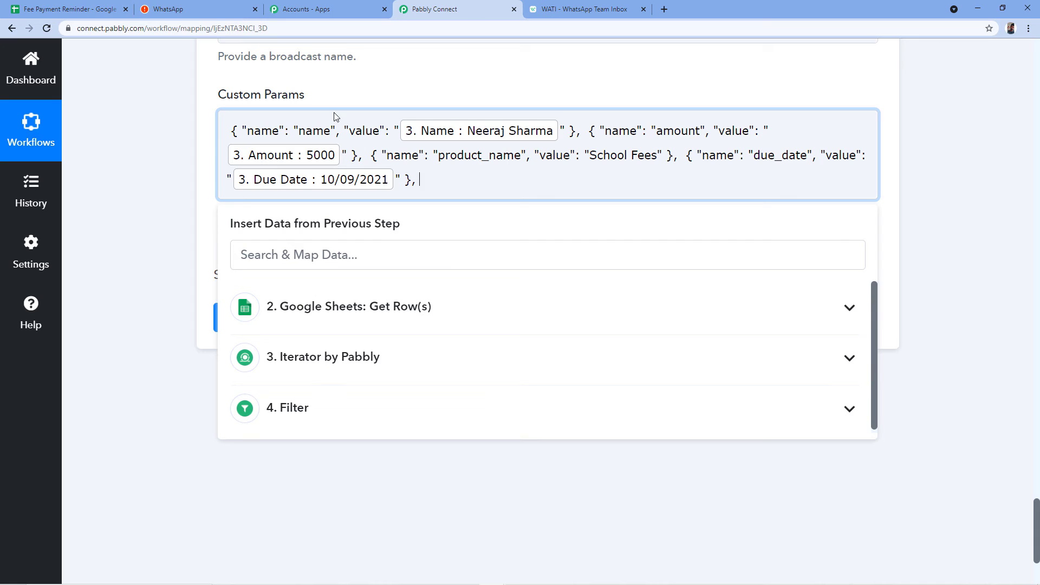
text({ "name": "color", "value": "blue" })
double_click(505, 179)
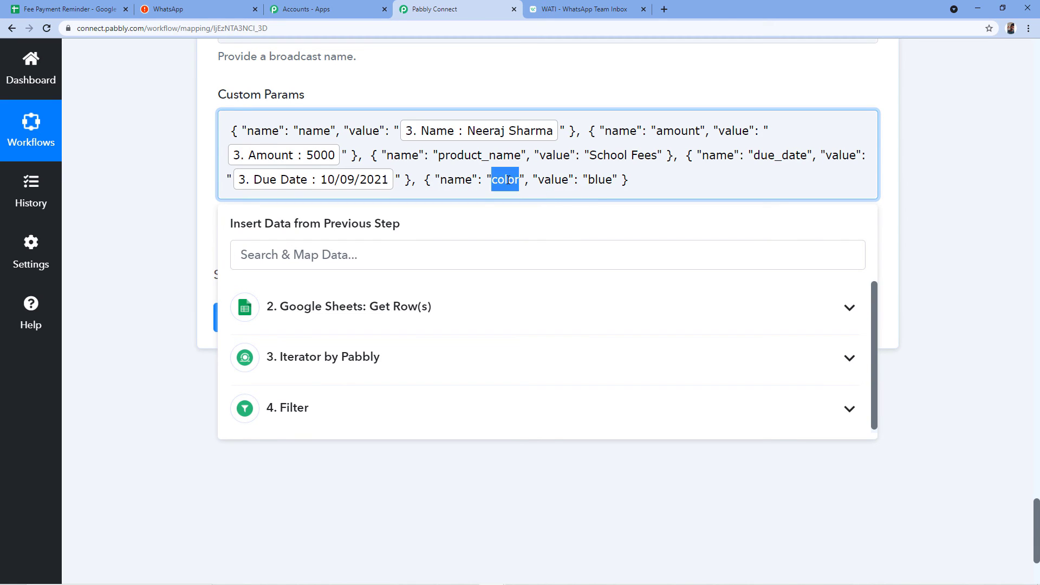
key(BackSpace)
double_click(573, 180)
key(BackSpace)
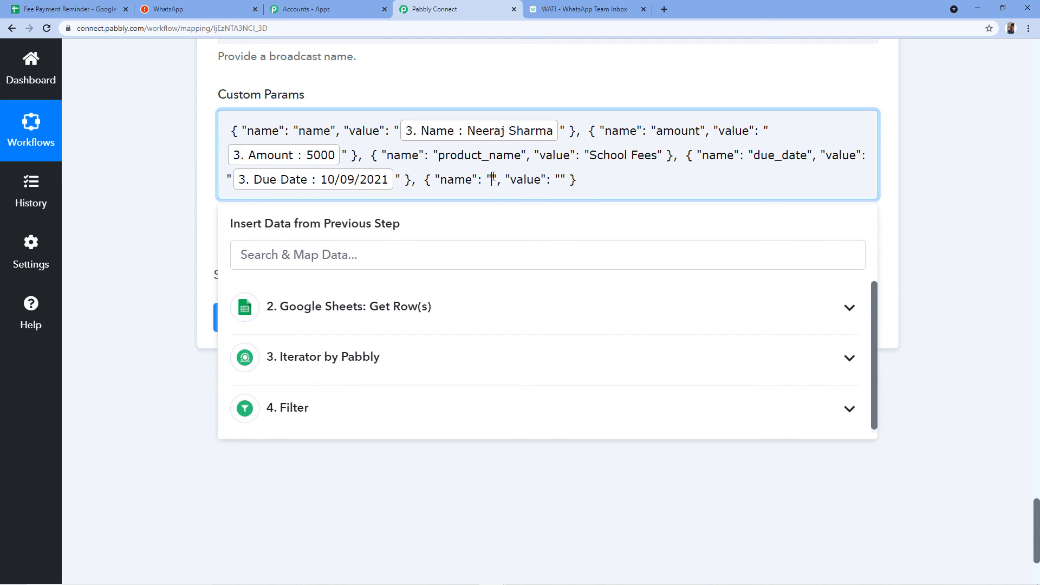
click(493, 176)
text(link", "value": ")
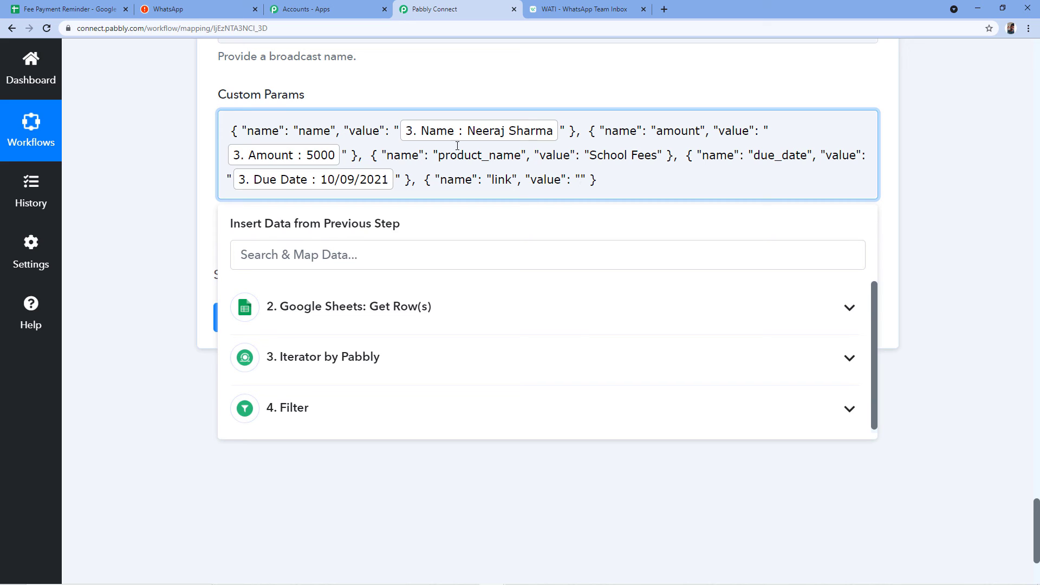
text(www.demo.com)
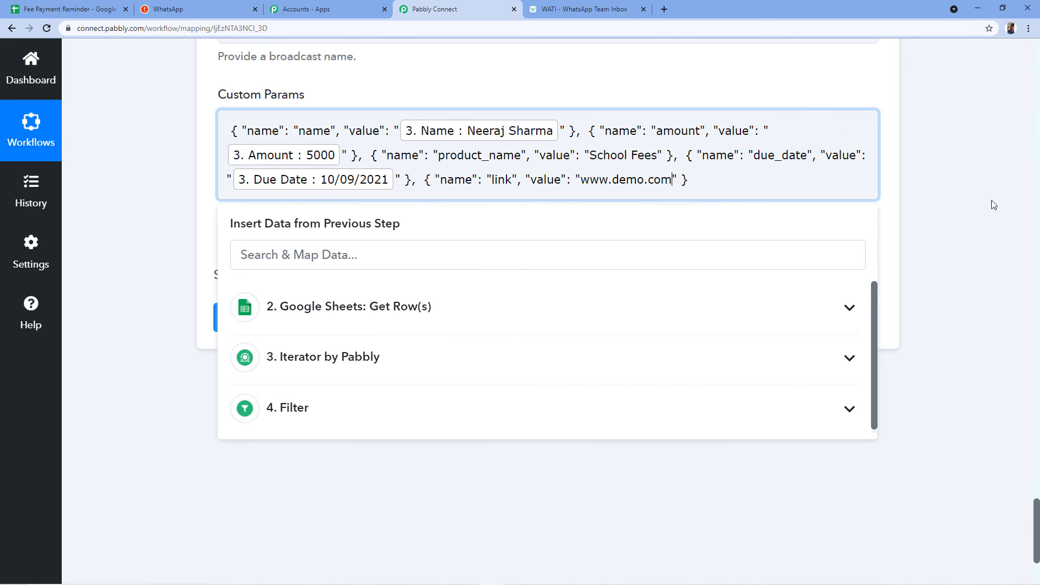
Compare the completed Custom Params with the variables in the WATI template body.
click(585, 9)
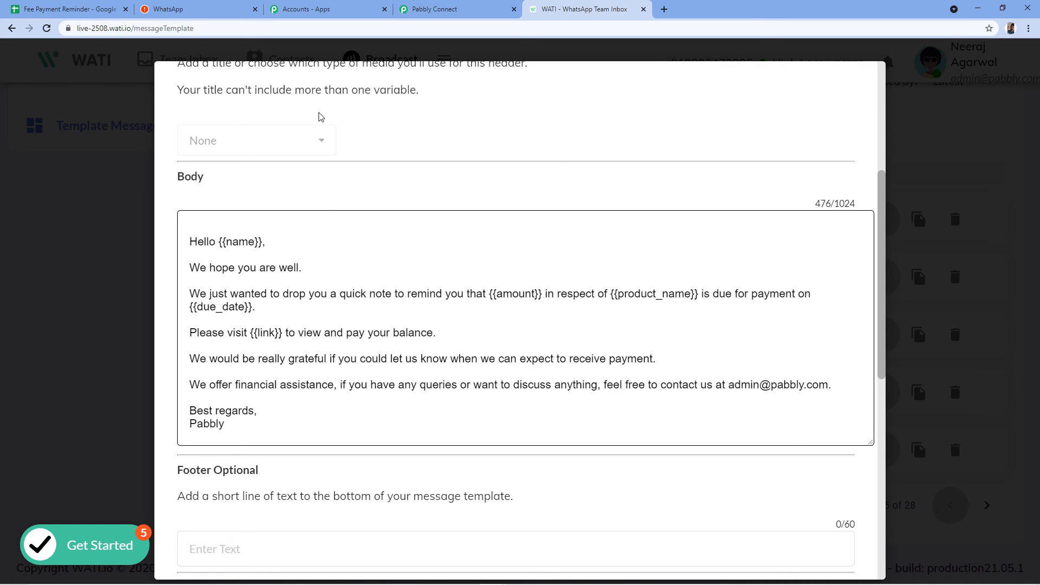
click(457, 9)
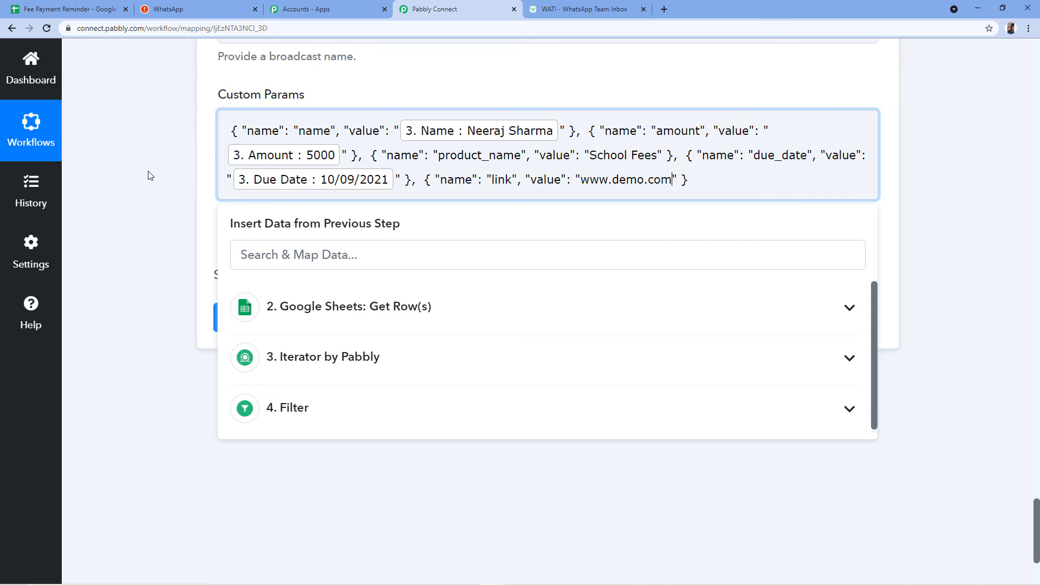
click(327, 92)
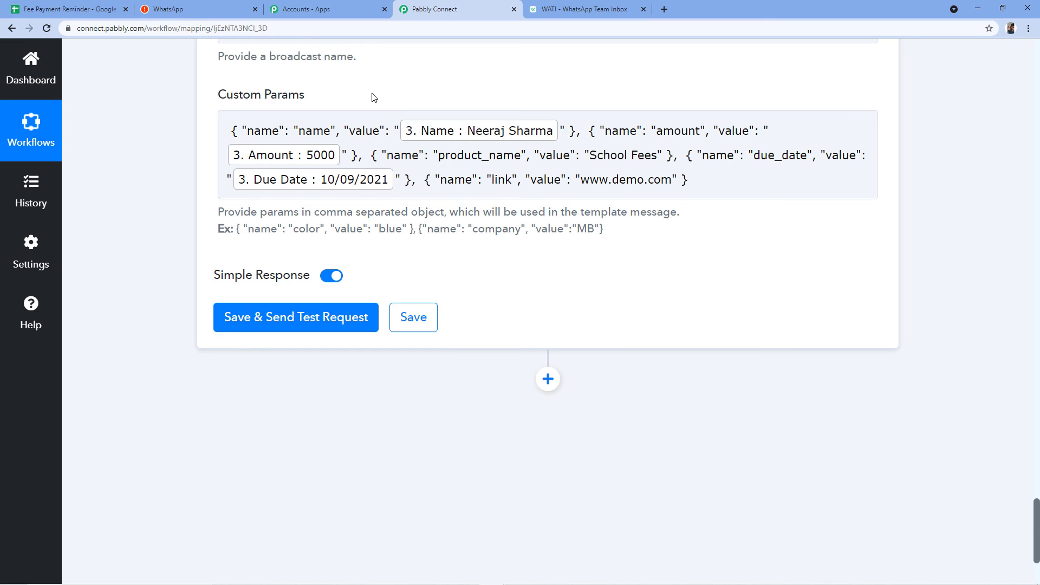
scroll(372, 98, up, 2)
click(595, 8)
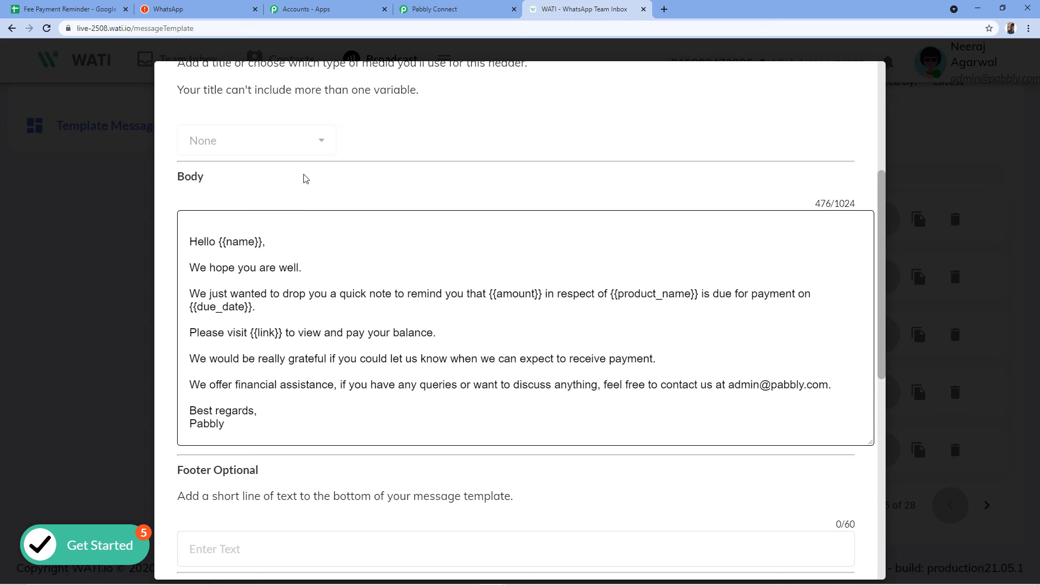
click(427, 9)
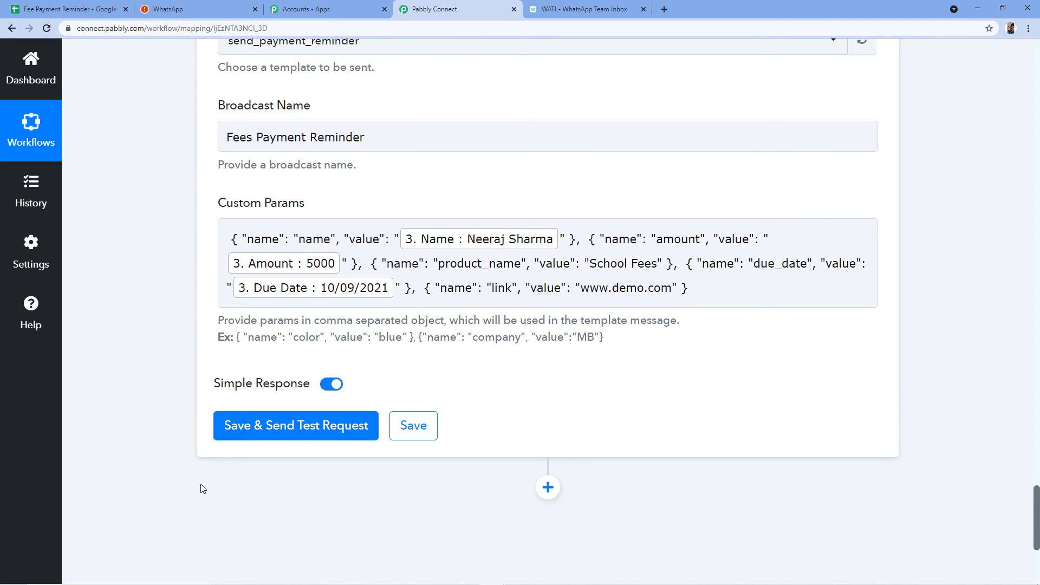
Save the WATI action, send a test request, and review the phone number, template name and parameters in the response.
click(324, 425)
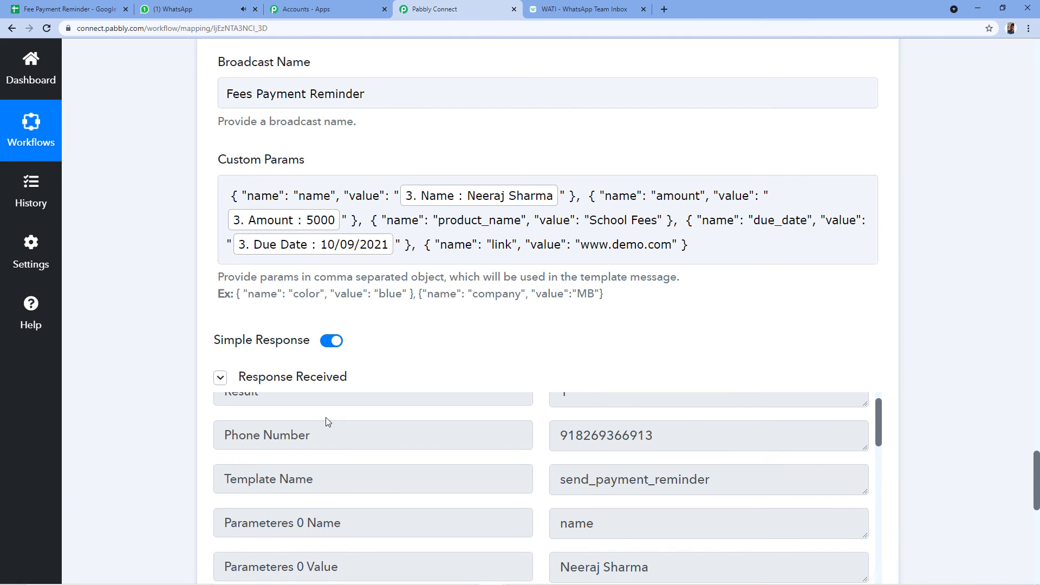
scroll(547, 338, down, 1)
scroll(552, 325, down, 2)
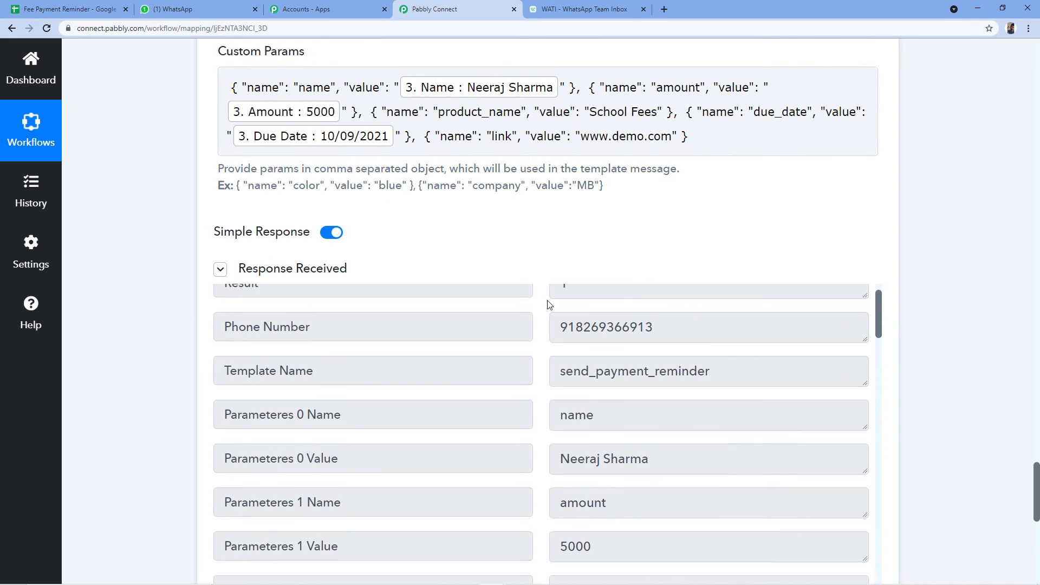
drag(556, 327, 669, 327)
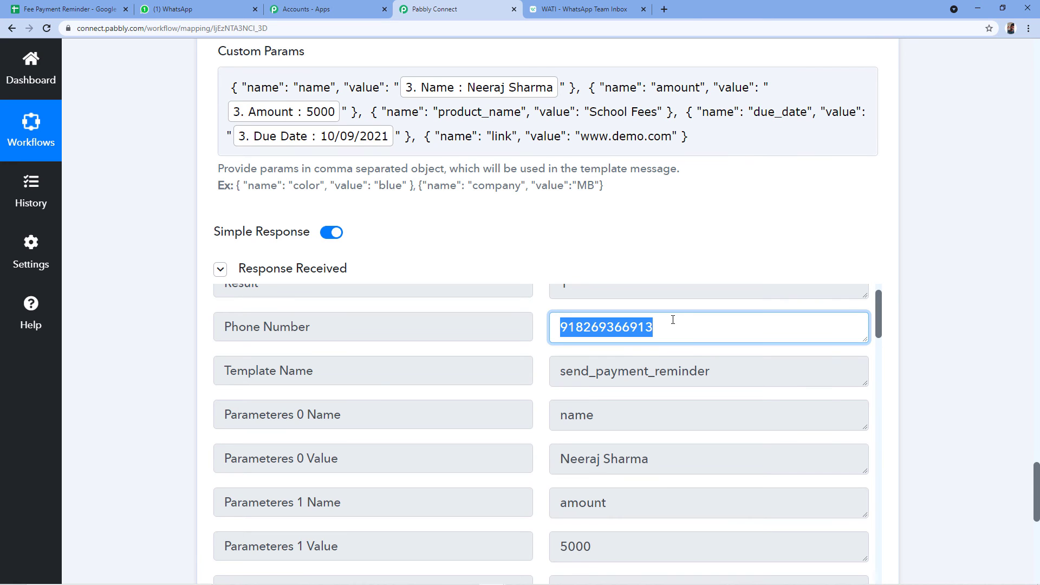
scroll(673, 322, down, 1)
scroll(618, 328, up, 2)
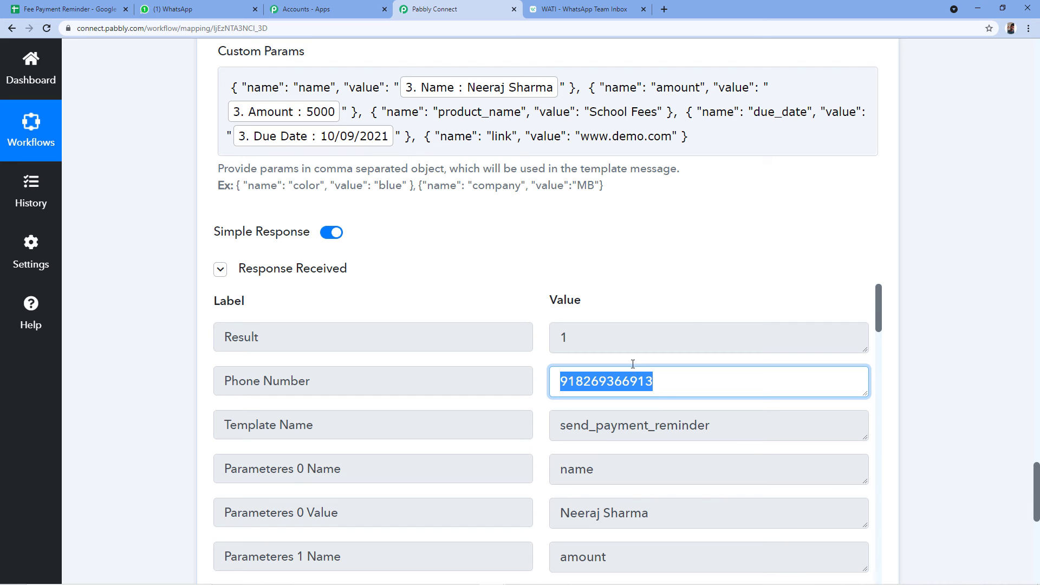
Check the received fee reminder in WhatsApp against the first student's row in the Fee Payment Reminder sheet.
click(137, 7)
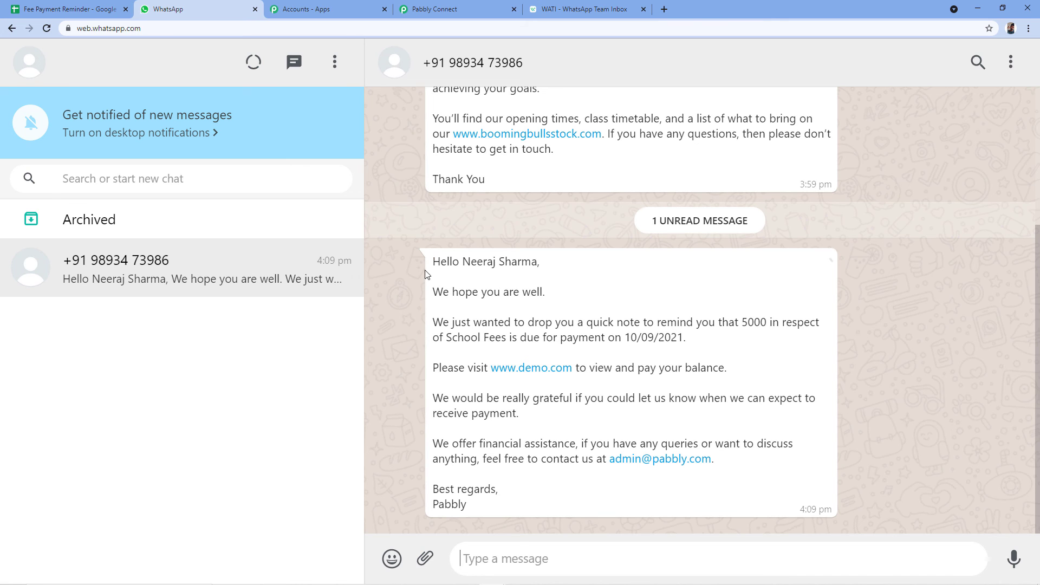
click(116, 7)
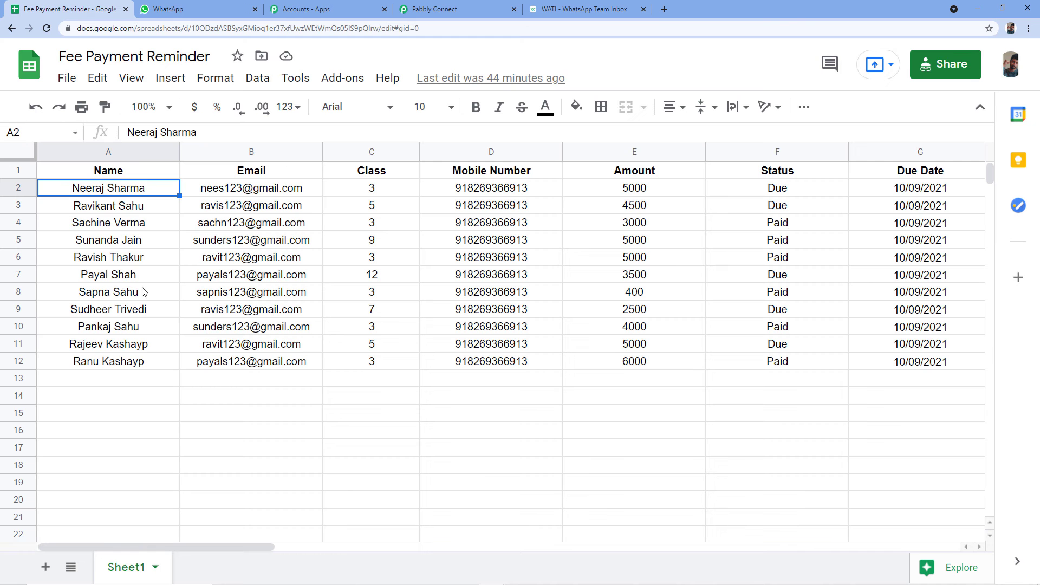
click(179, 9)
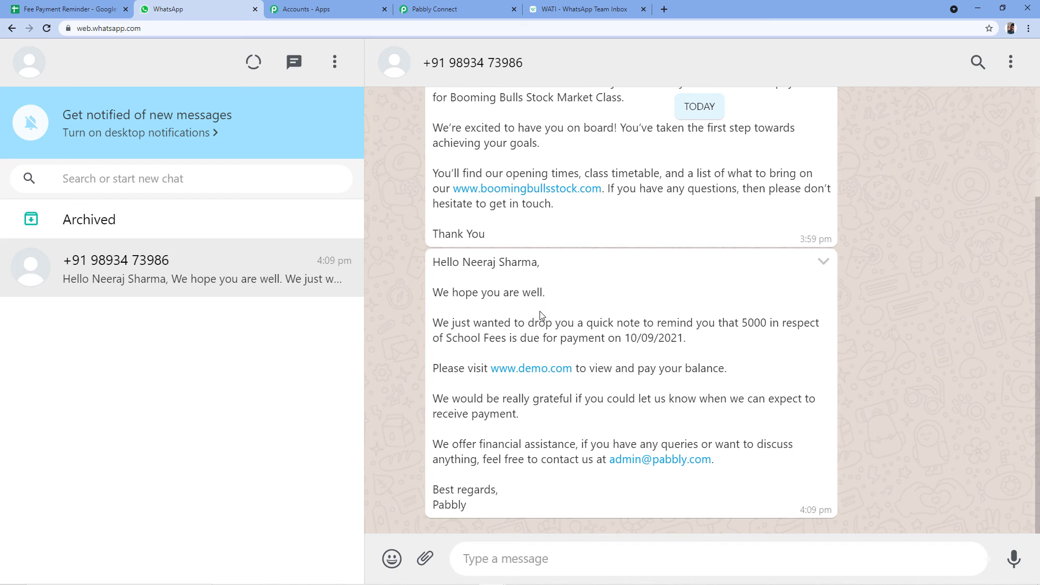
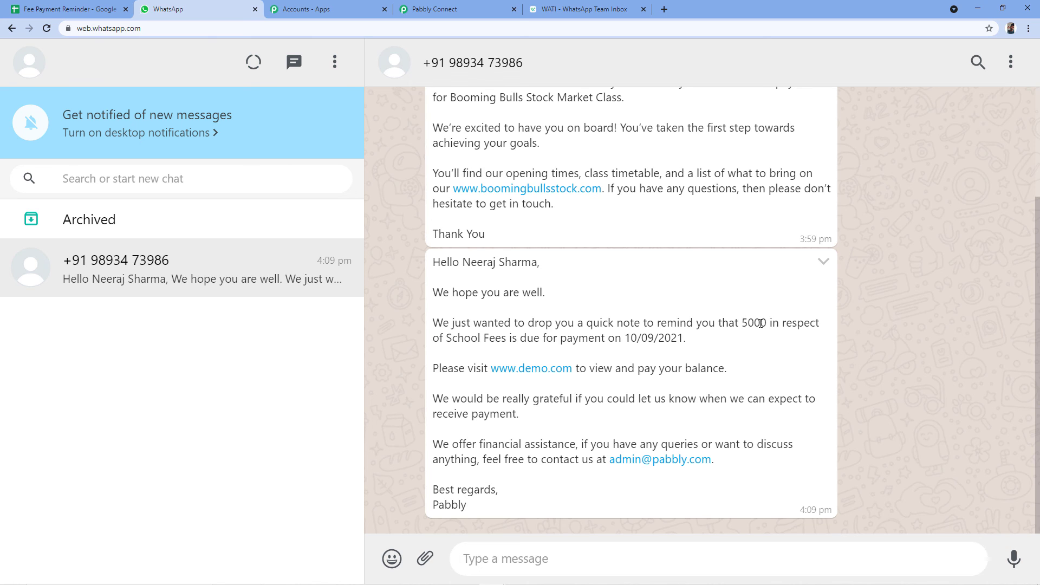
In the WATI action's Custom Params in Pabbly Connect, add "Rs." before and "/-" after the mapped Amount value.
click(481, 7)
scroll(509, 211, up, 2)
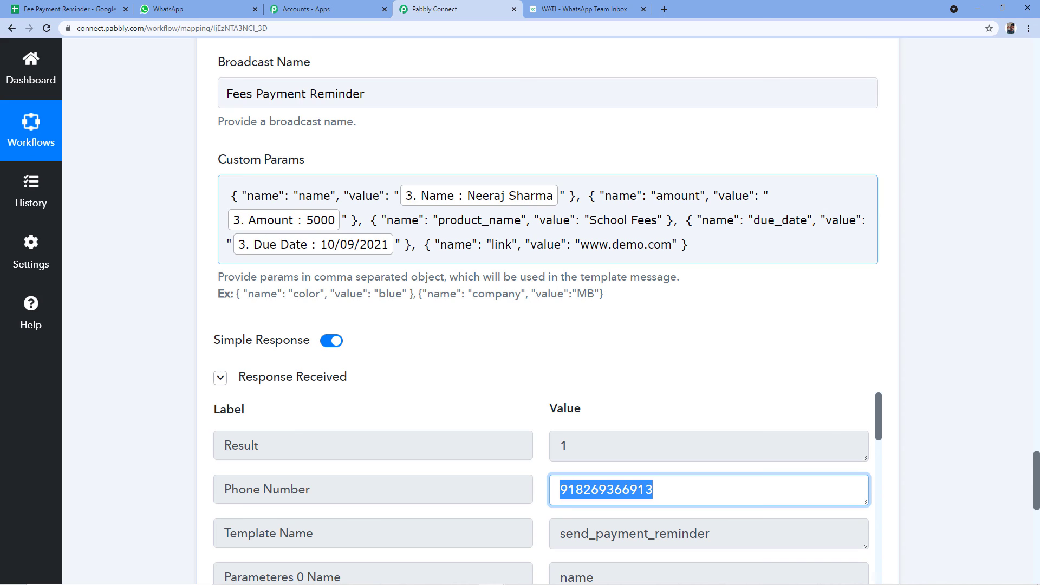
click(767, 195)
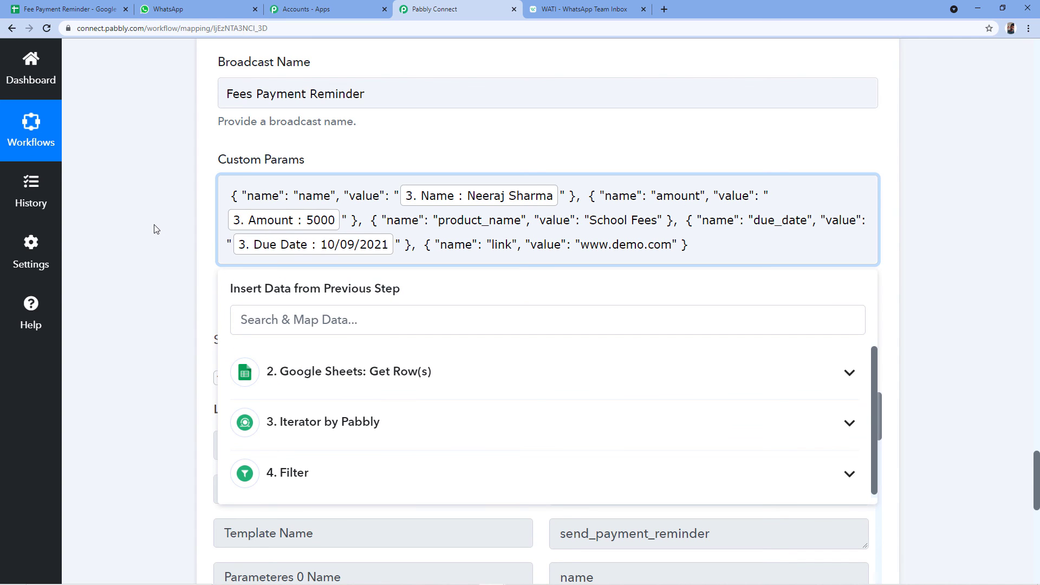
text(Rs.)
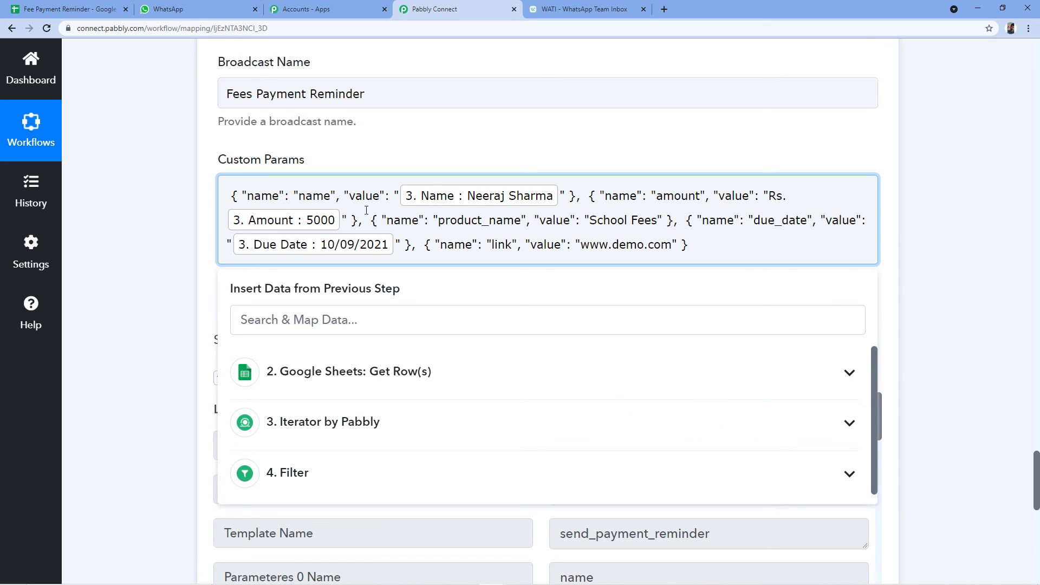
text(/-)
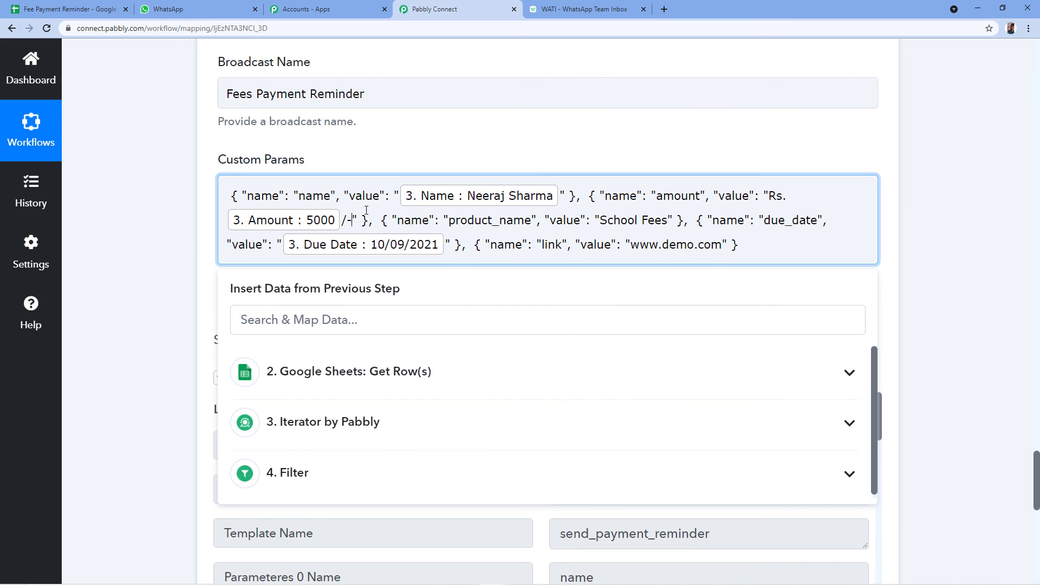
click(193, 228)
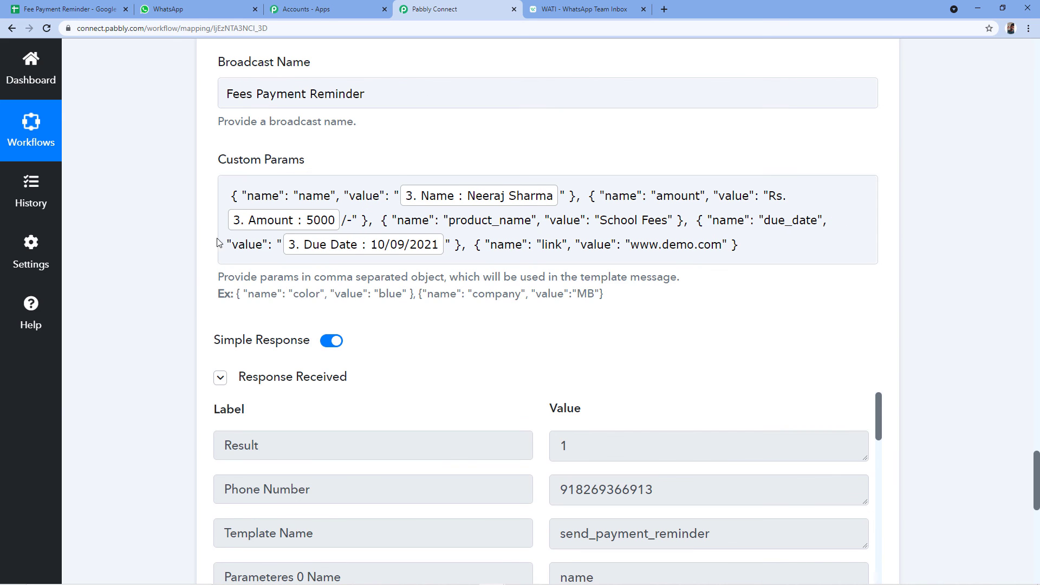
Save the updated WATI action and send another test request.
scroll(153, 239, down, 2)
scroll(153, 238, down, 8)
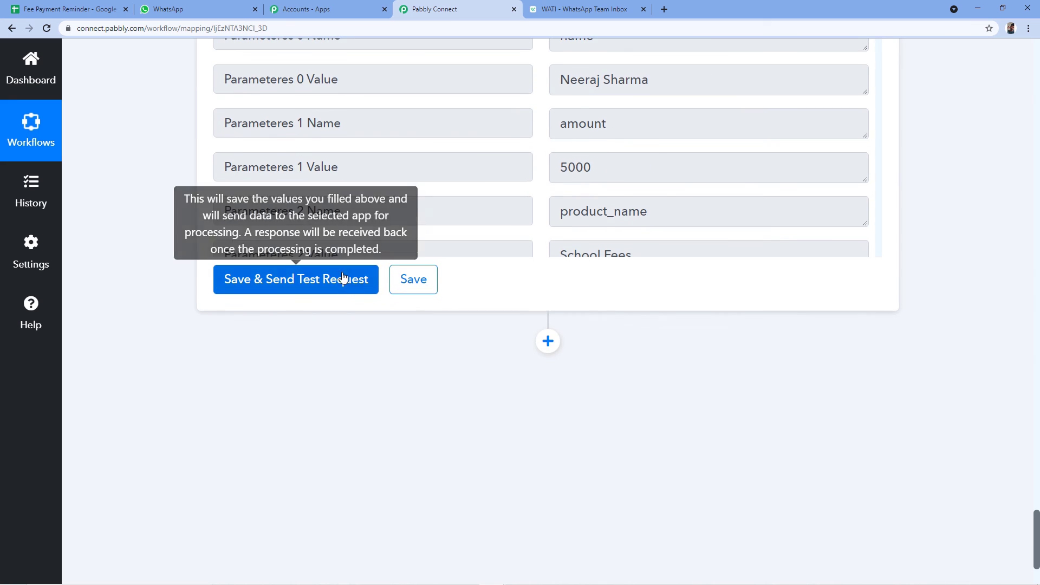
click(333, 279)
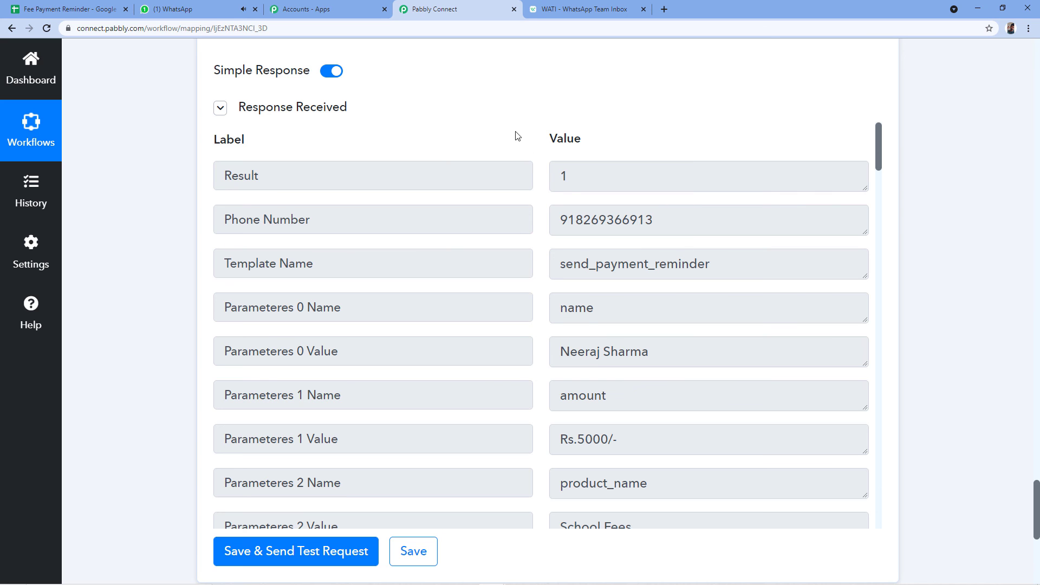
Compare the amount format in the new WhatsApp reminder with the previous message, and check it against the Fee Payment Reminder sheet.
click(195, 9)
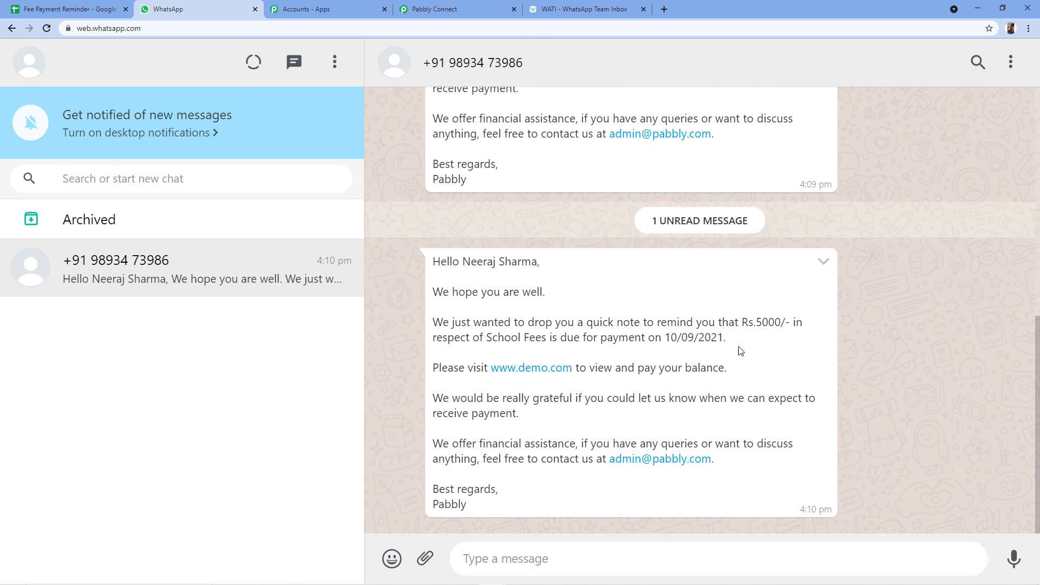
scroll(760, 272, up, 4)
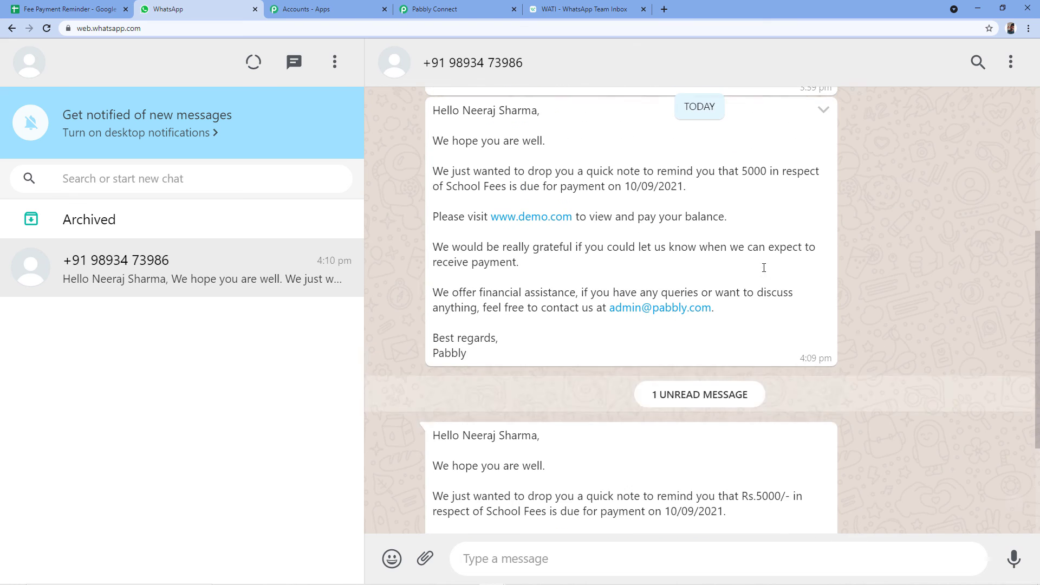
drag(743, 216, 767, 216)
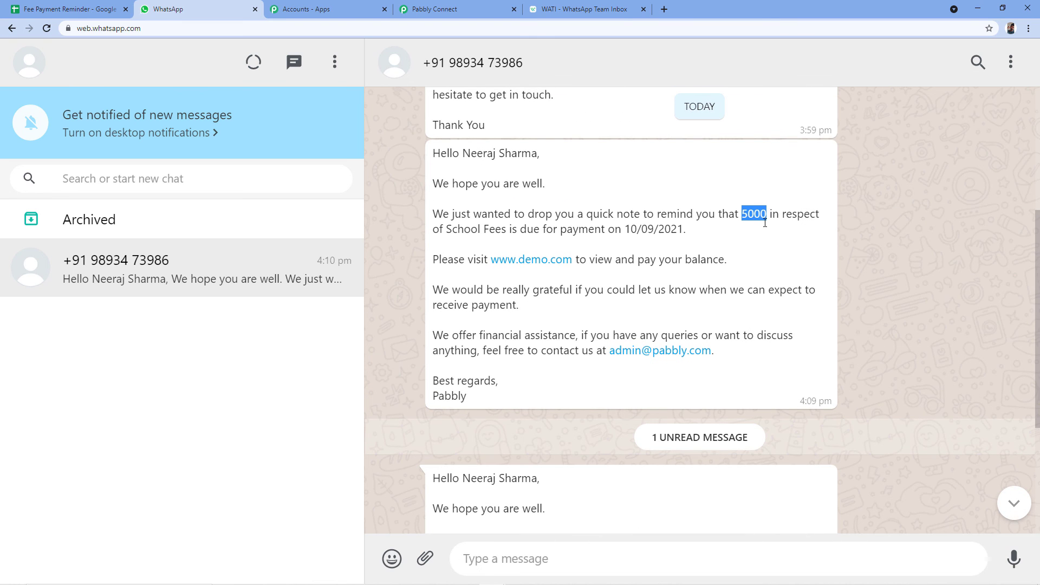
scroll(767, 244, down, 2)
scroll(767, 272, down, 2)
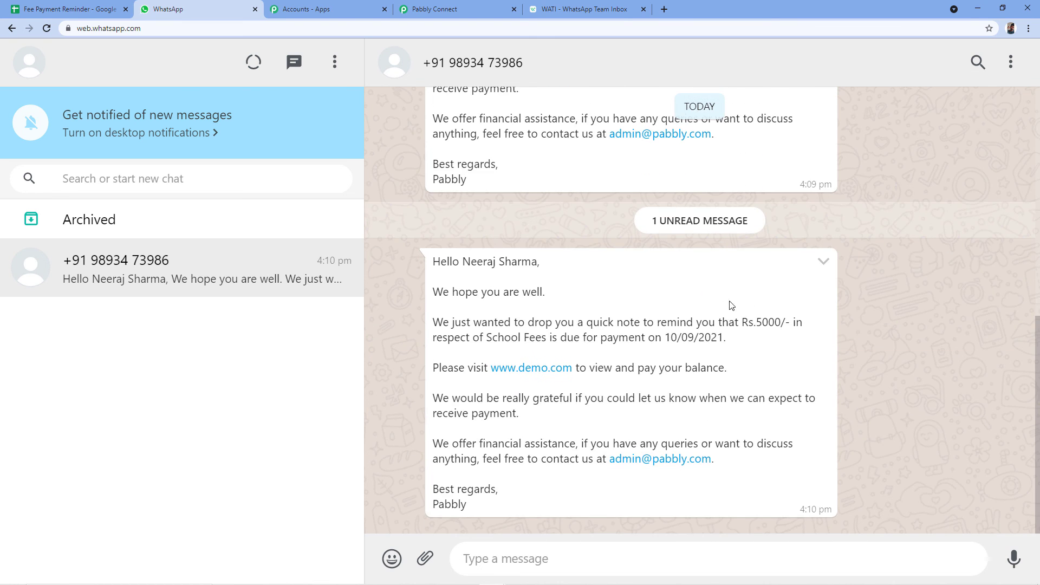
drag(739, 324, 789, 323)
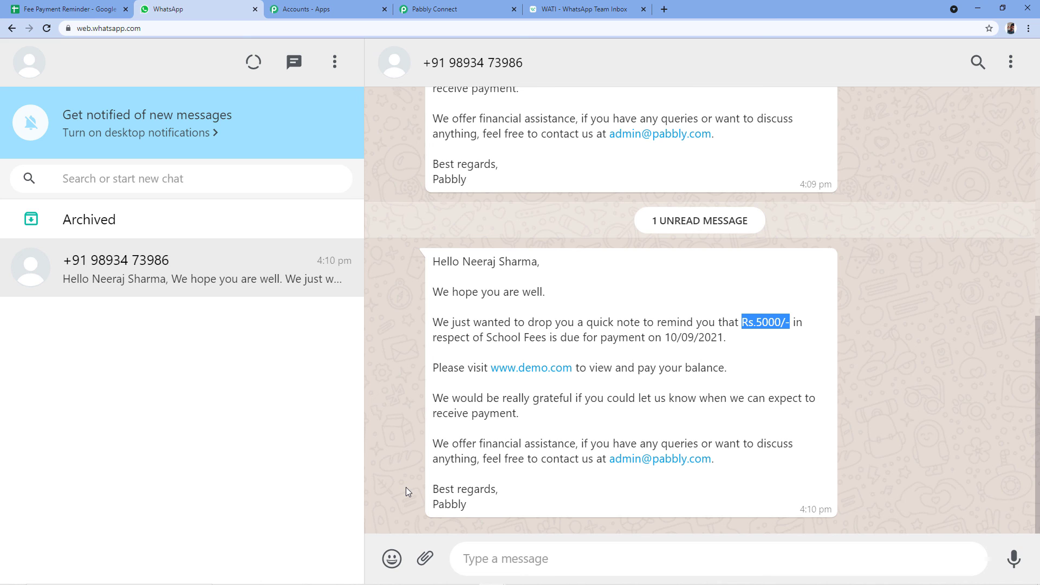
click(410, 379)
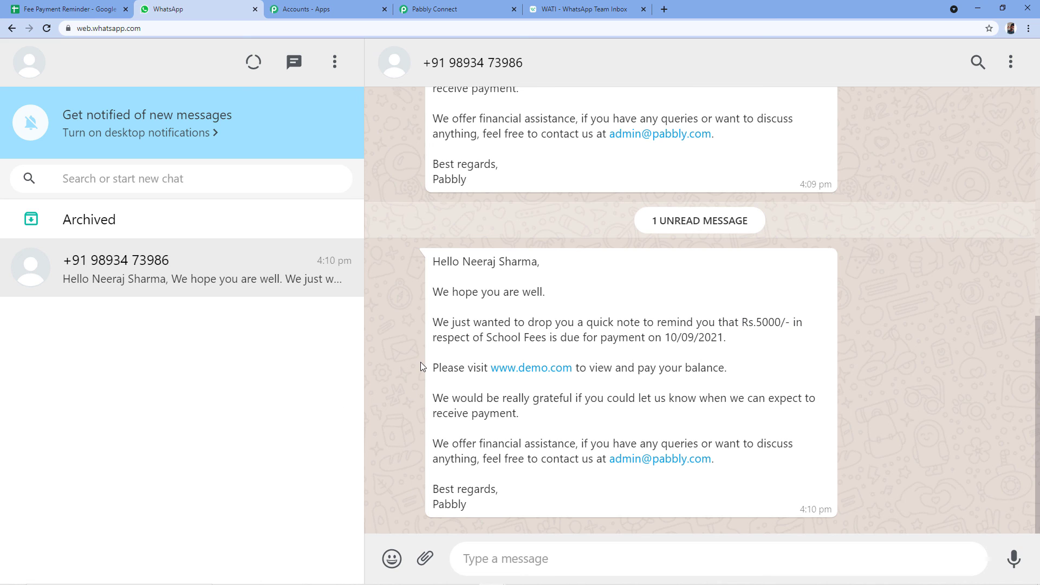
click(69, 9)
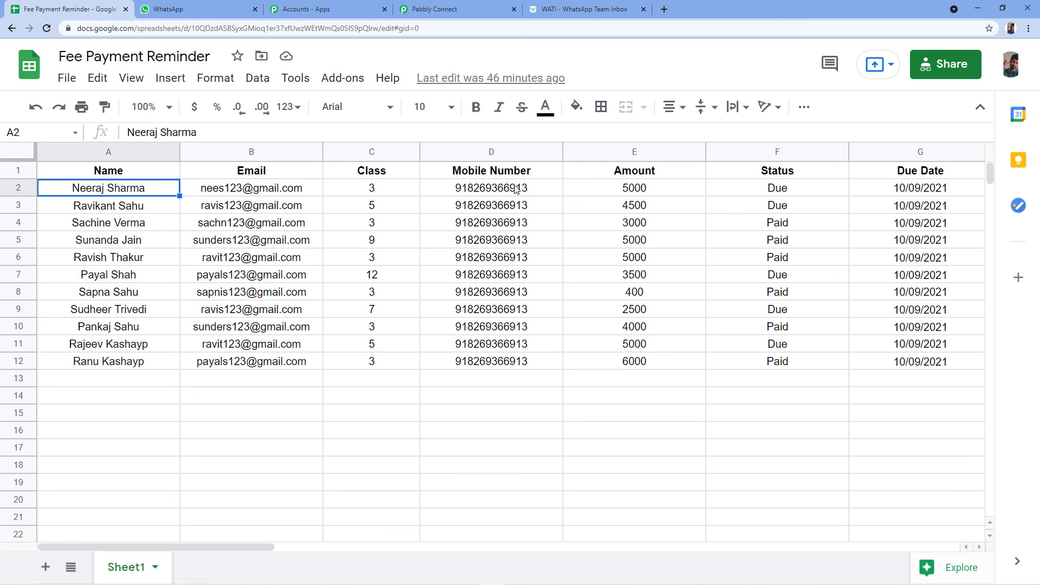
click(168, 9)
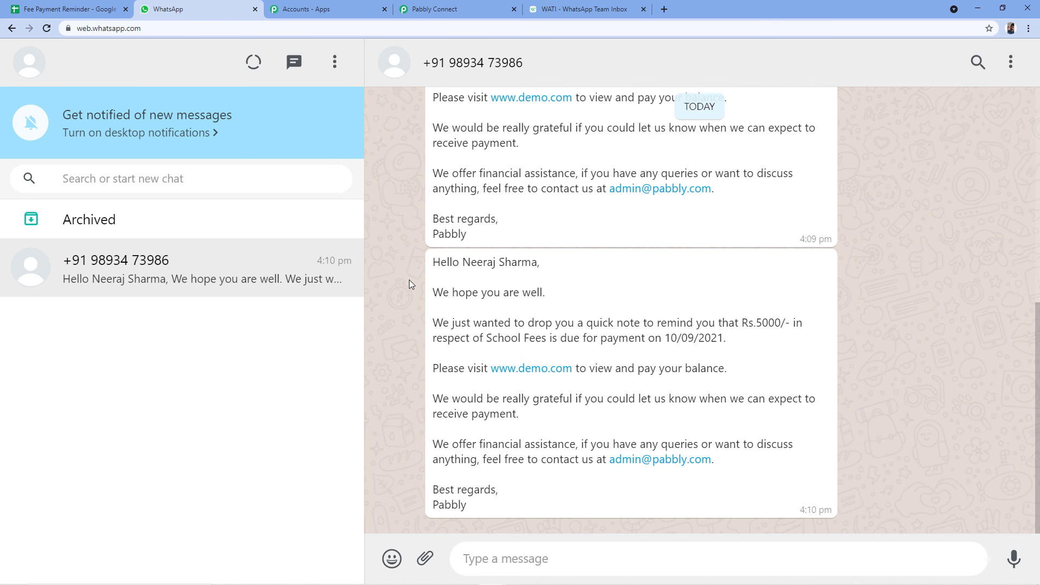
Back in the Pabbly Connect workflow, collapse the WATI, Filter, Iterator and Google Sheets action steps.
click(455, 7)
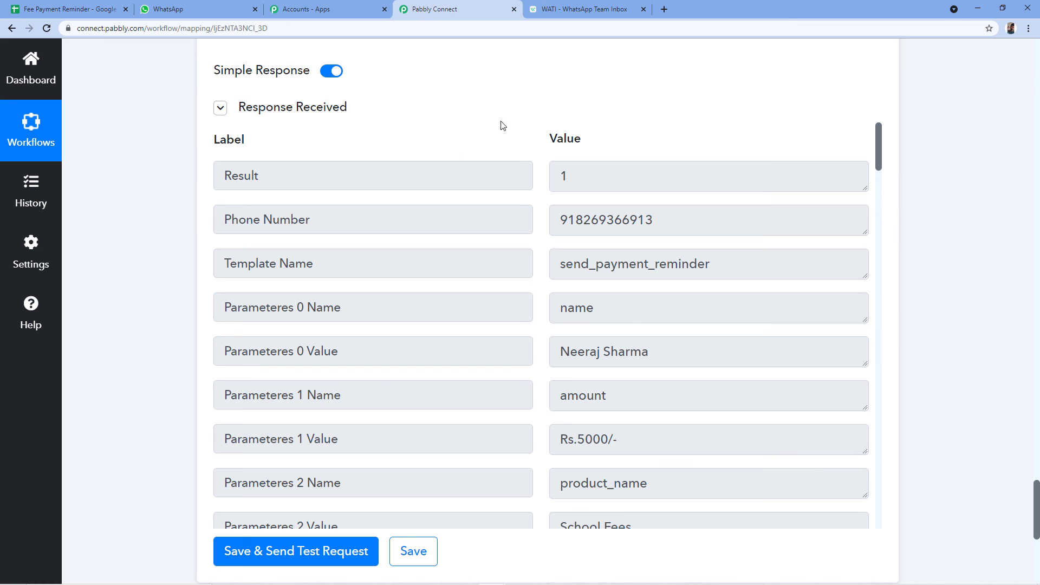
scroll(534, 235, up, 5)
scroll(542, 234, up, 10)
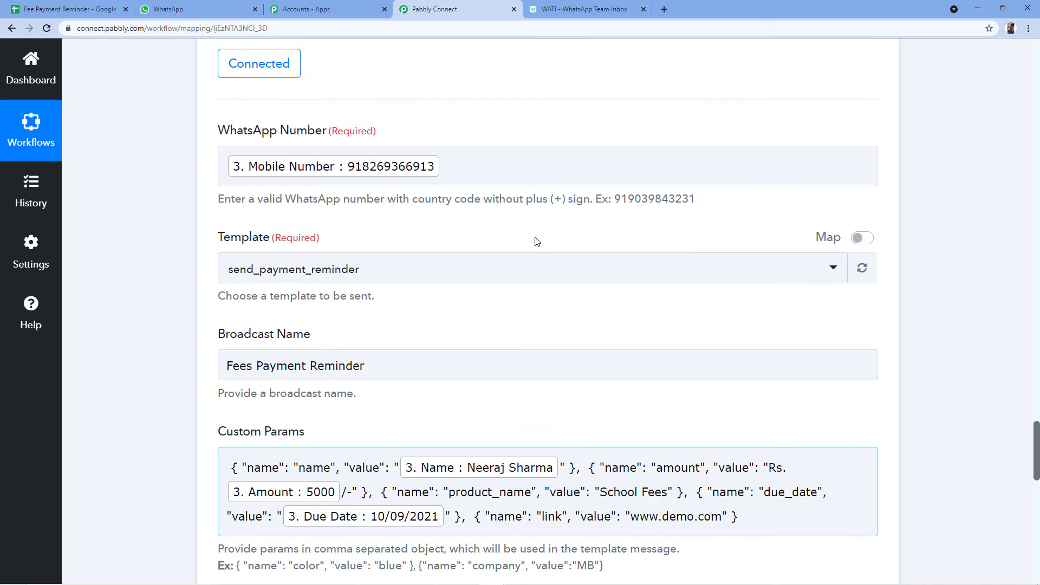
click(466, 253)
scroll(465, 270, up, 10)
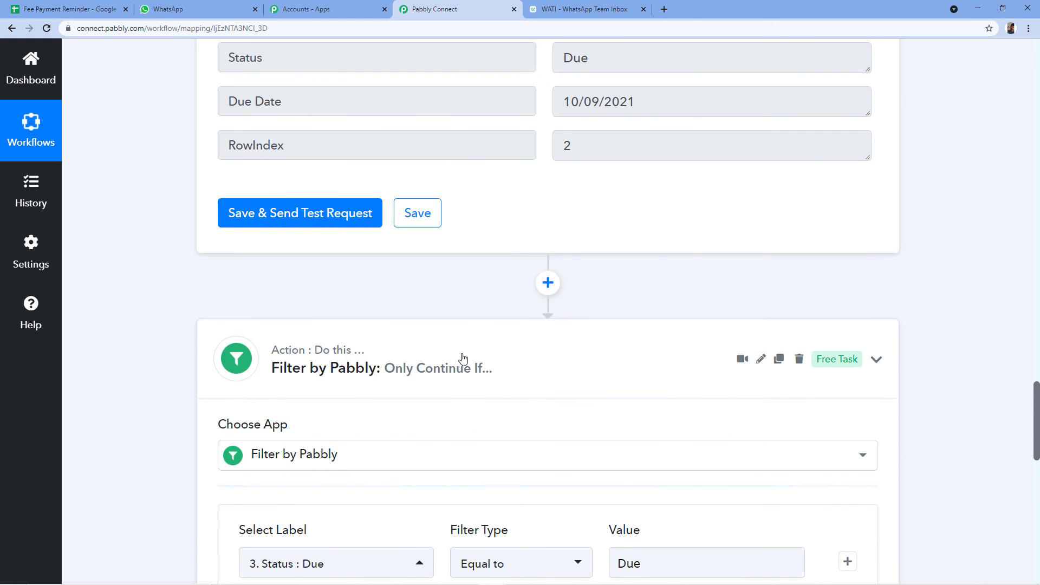
click(463, 358)
scroll(485, 304, up, 10)
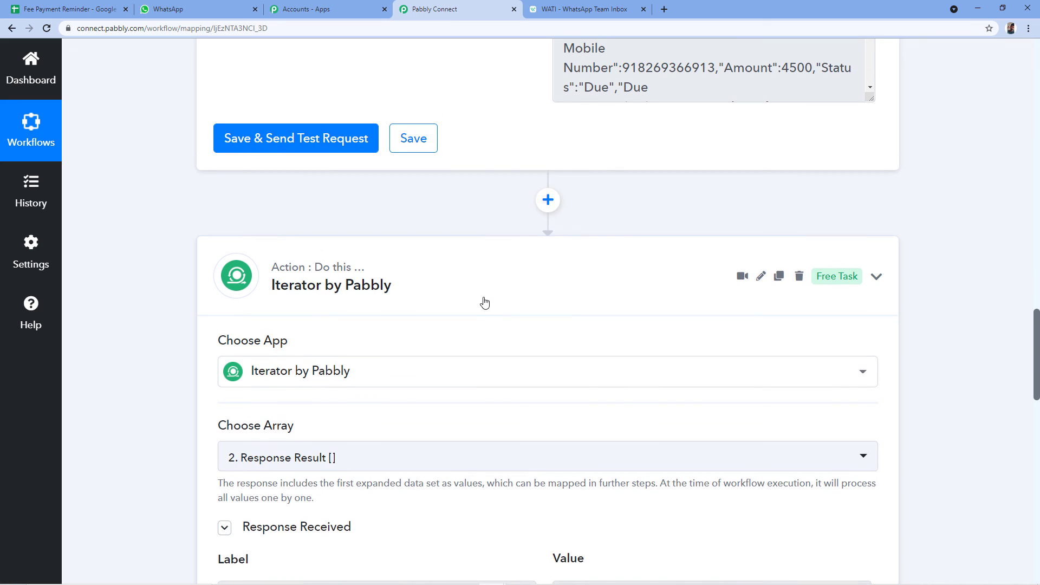
click(485, 304)
scroll(487, 298, up, 15)
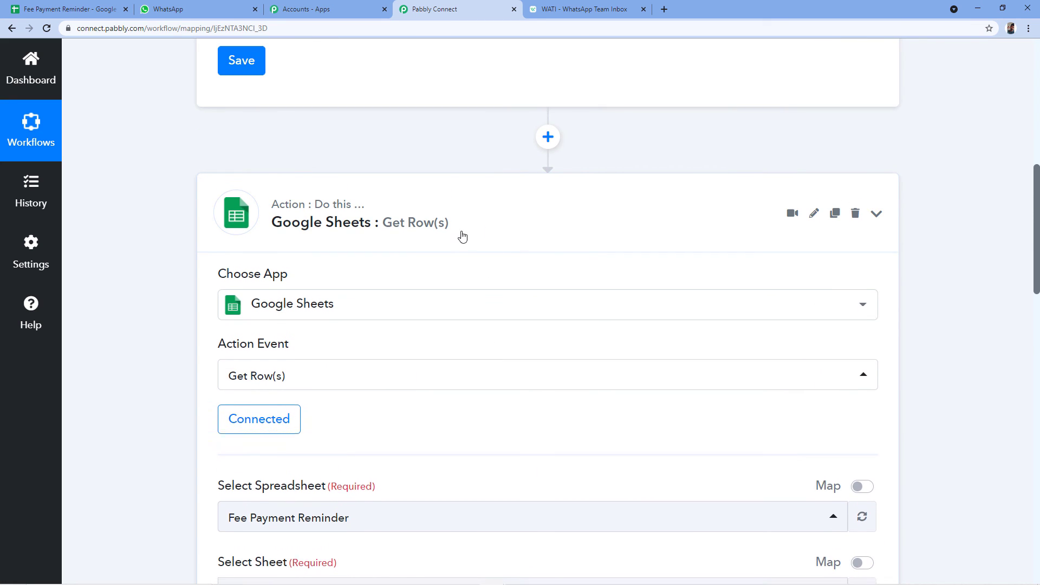
click(476, 227)
scroll(460, 270, up, 10)
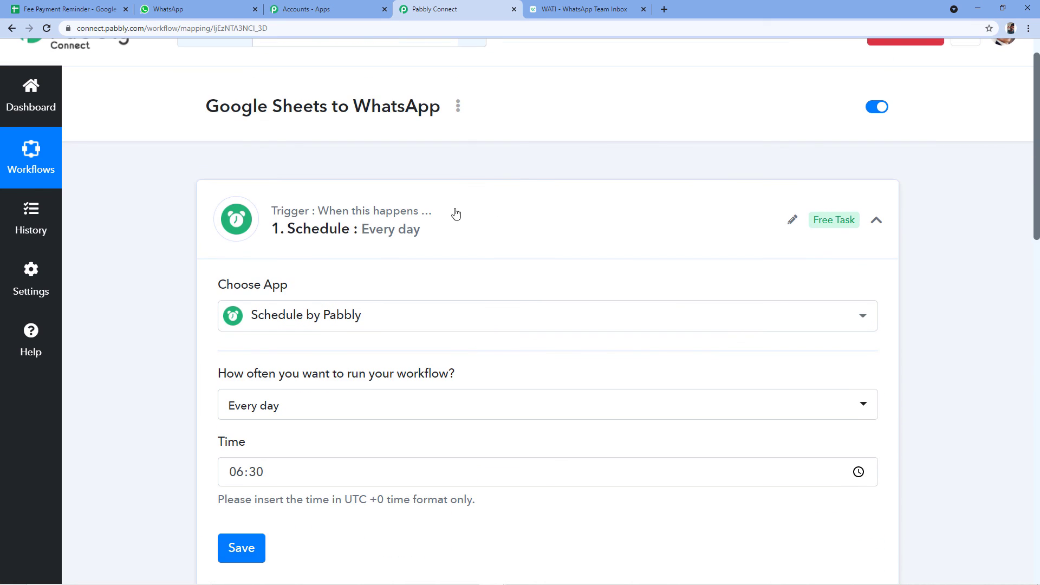
Review the Schedule trigger's frequency and run time, and collapse the trigger.
scroll(455, 213, down, 2)
mouse_move(336, 236)
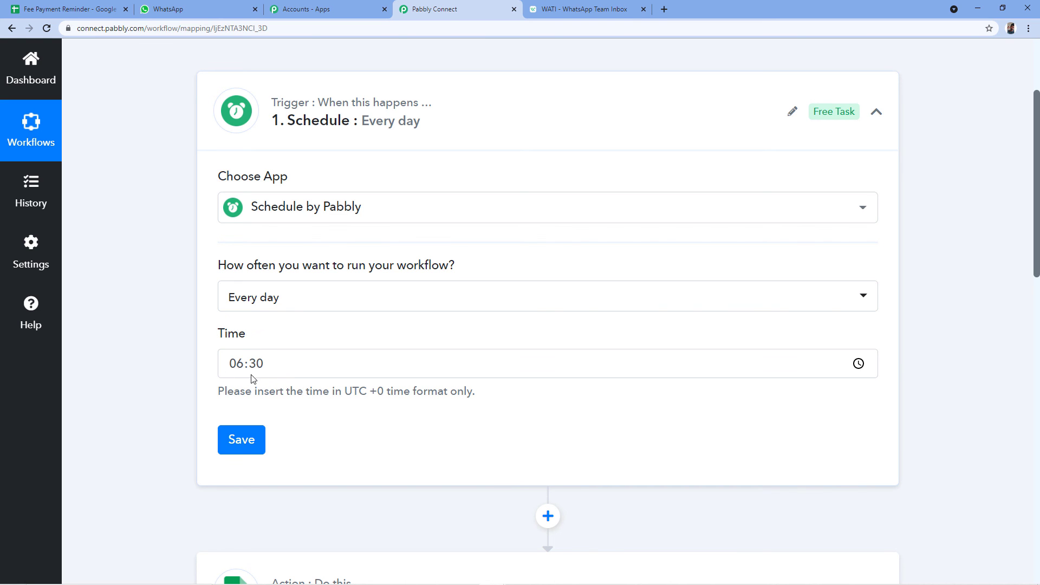
click(590, 110)
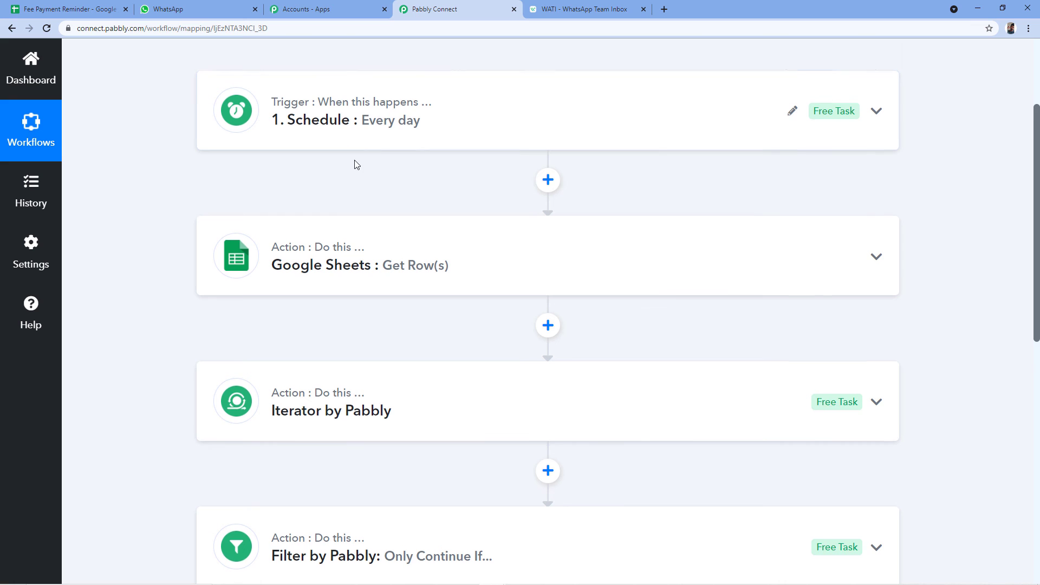
Review the order of the collapsed workflow steps alongside the student rows in the Fee Payment Reminder sheet.
scroll(354, 165, down, 1)
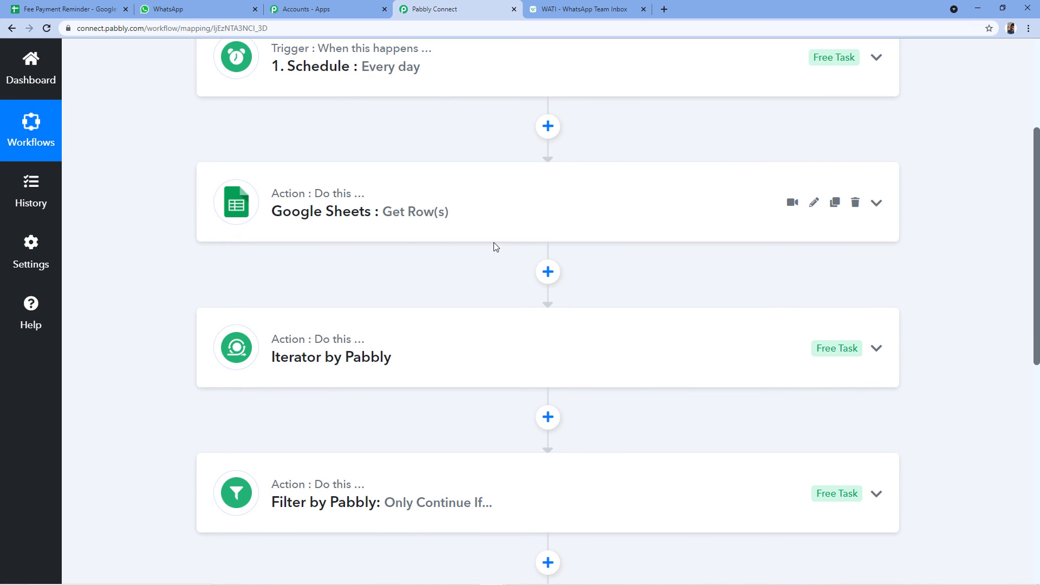
key(ctrl+1)
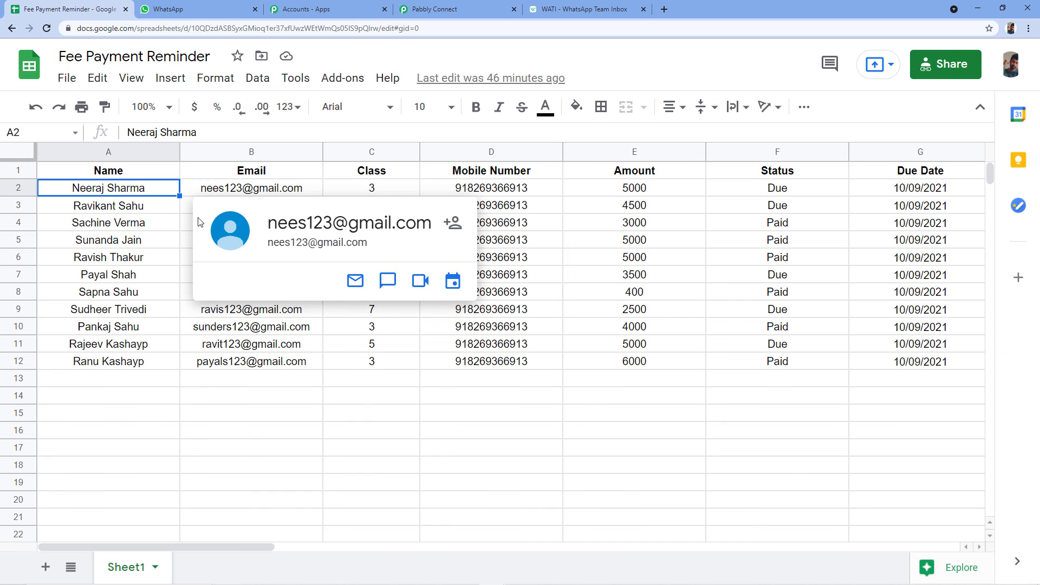
click(128, 315)
click(483, 7)
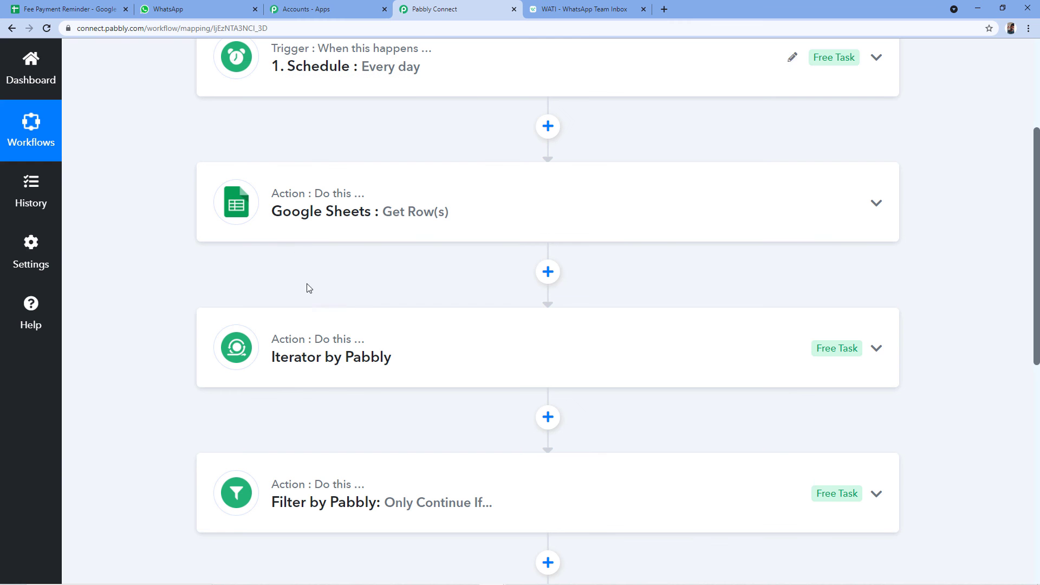
scroll(379, 258, down, 1)
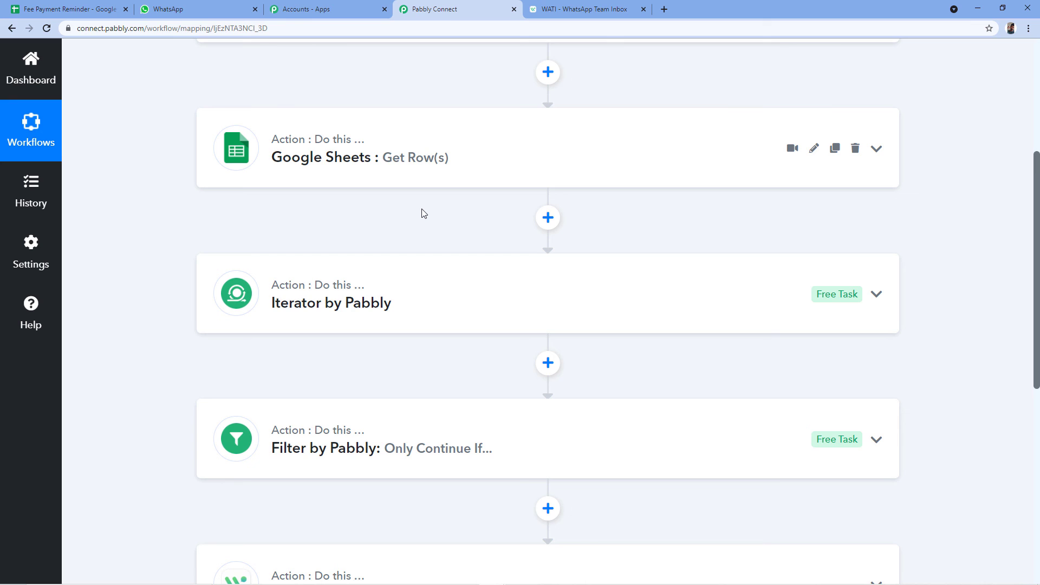
scroll(424, 213, down, 1)
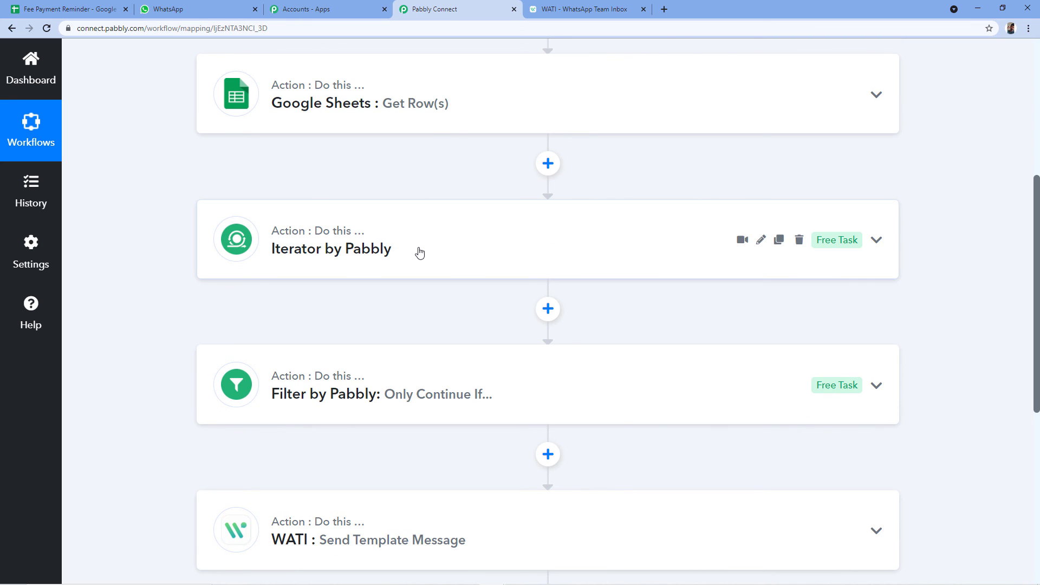
scroll(419, 252, down, 1)
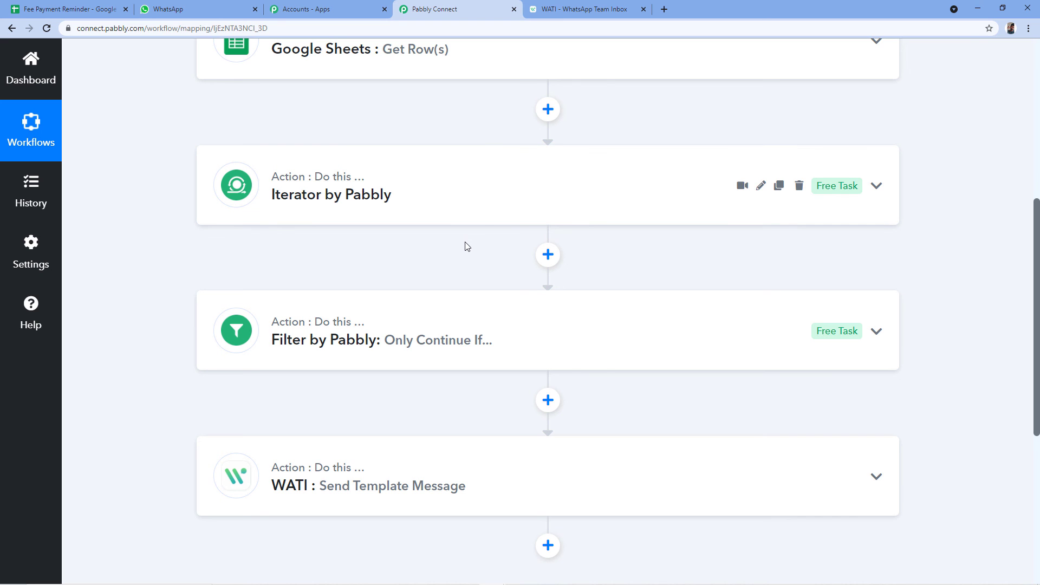
scroll(465, 247, down, 1)
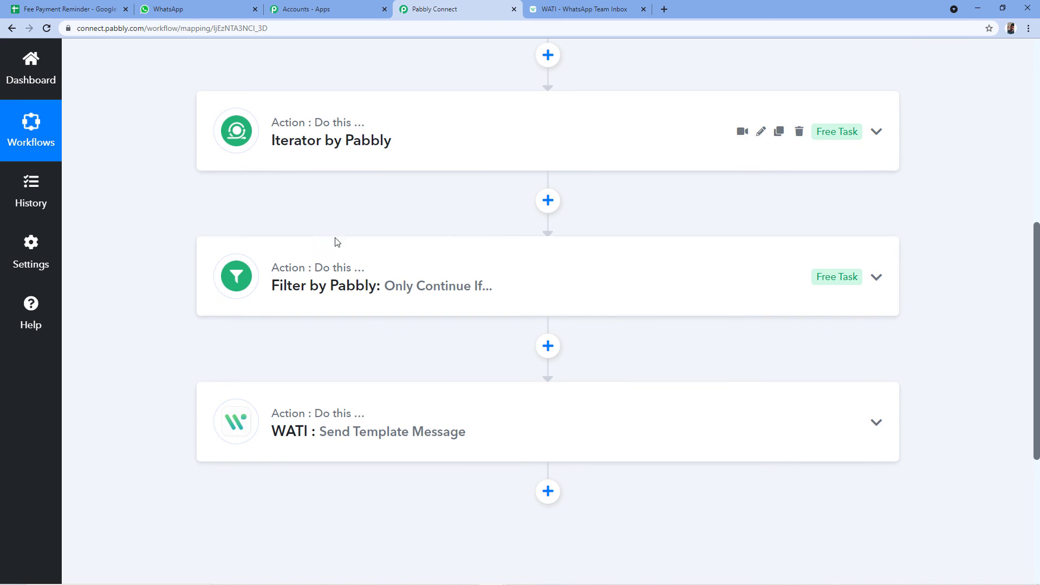
Expand the Filter step and check its Status equal to Due condition against the sheet's Status column.
click(350, 286)
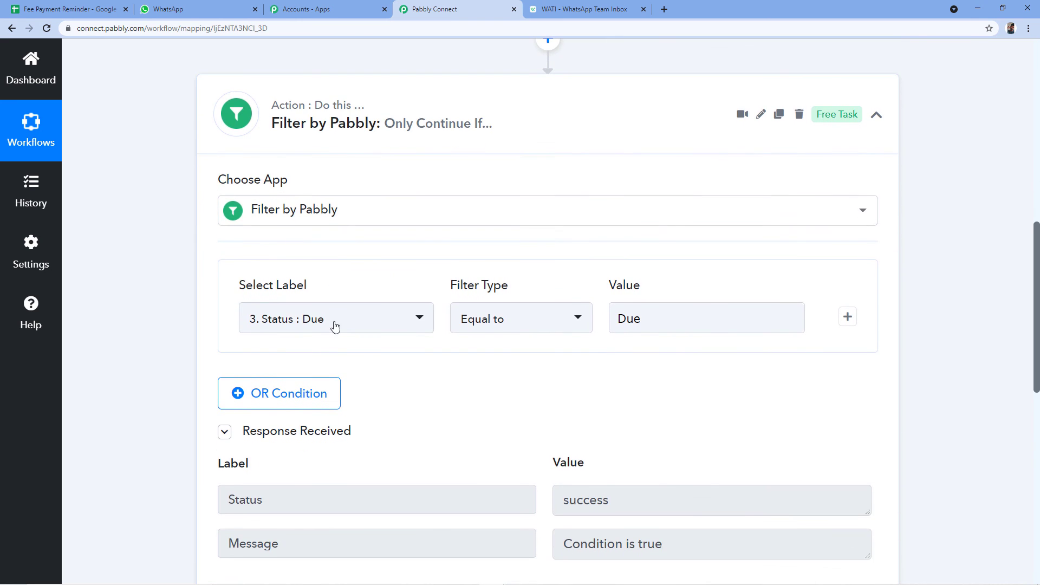
click(81, 9)
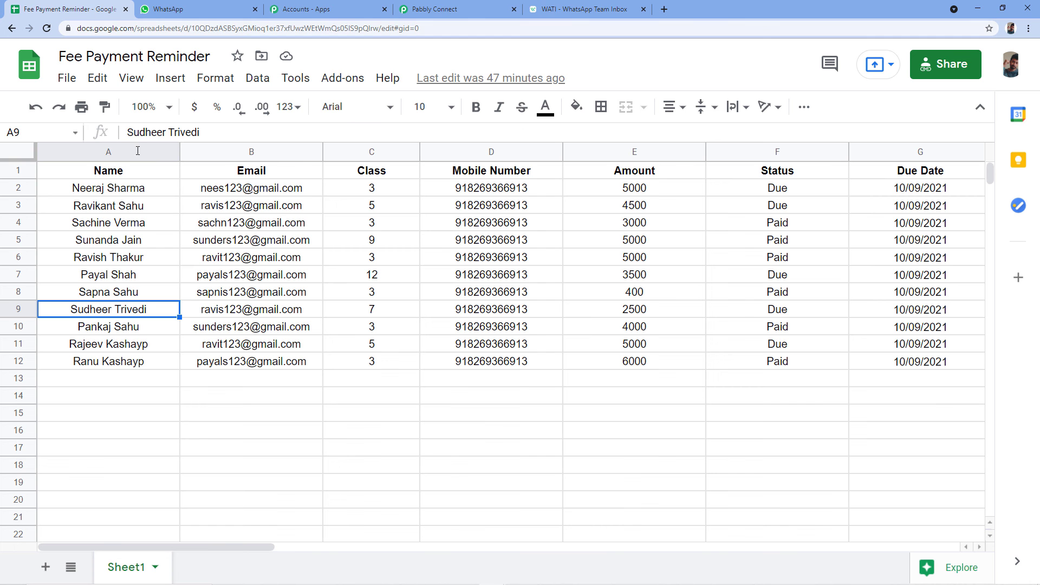
click(767, 191)
click(760, 209)
click(761, 191)
click(764, 207)
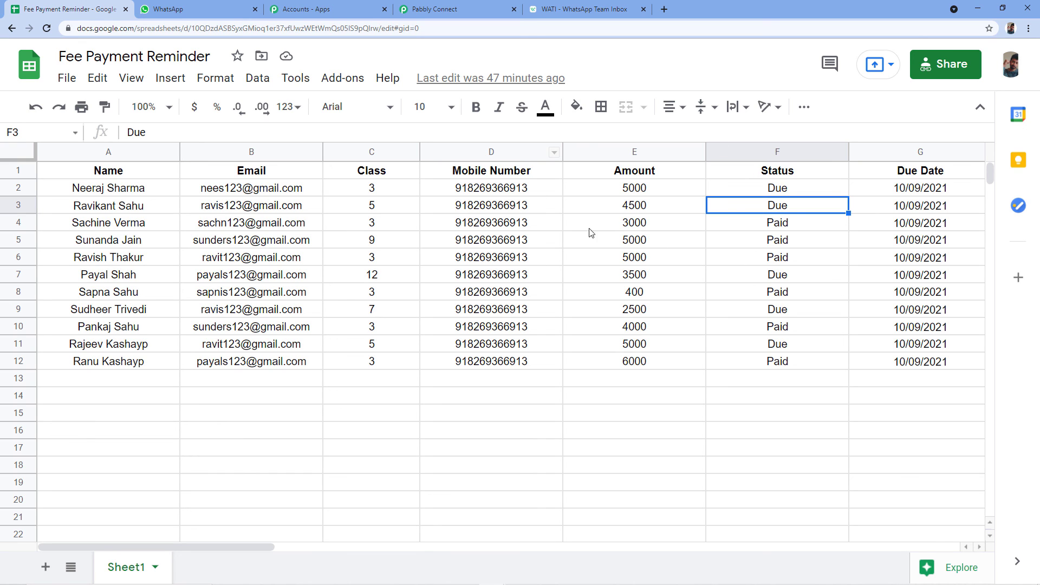
click(476, 9)
scroll(498, 271, down, 1)
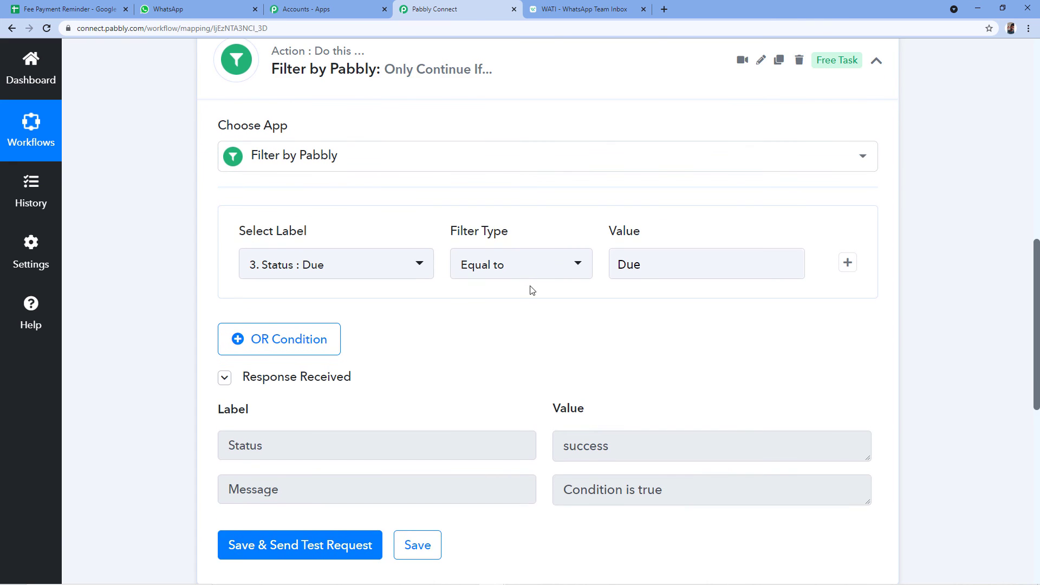
scroll(550, 306, down, 1)
scroll(553, 241, up, 2)
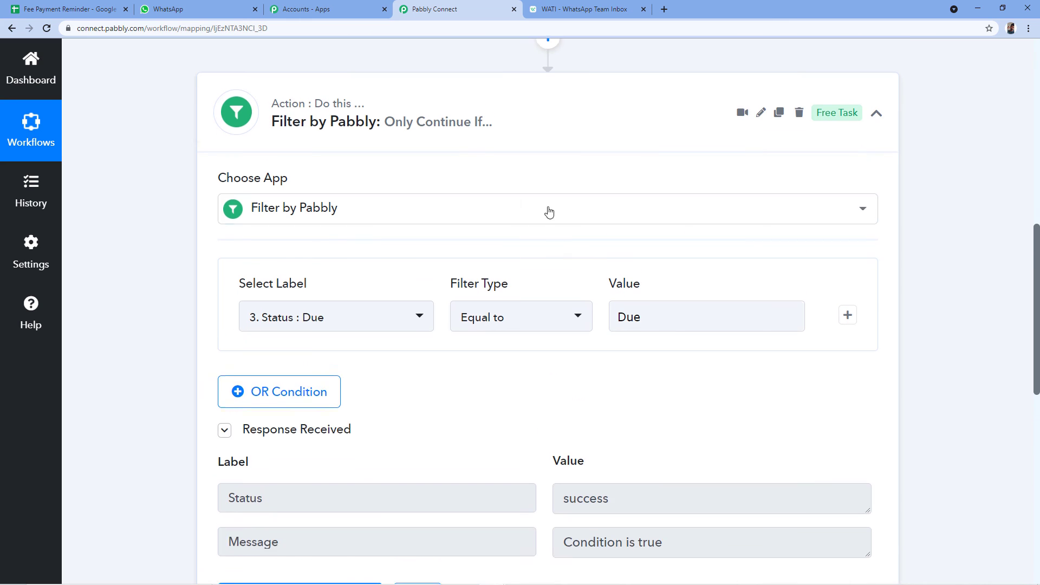
Collapse the Filter step and review the WATI Send Template Message action alongside the student rows in the Fee Payment Reminder sheet.
click(554, 121)
scroll(325, 211, down, 1)
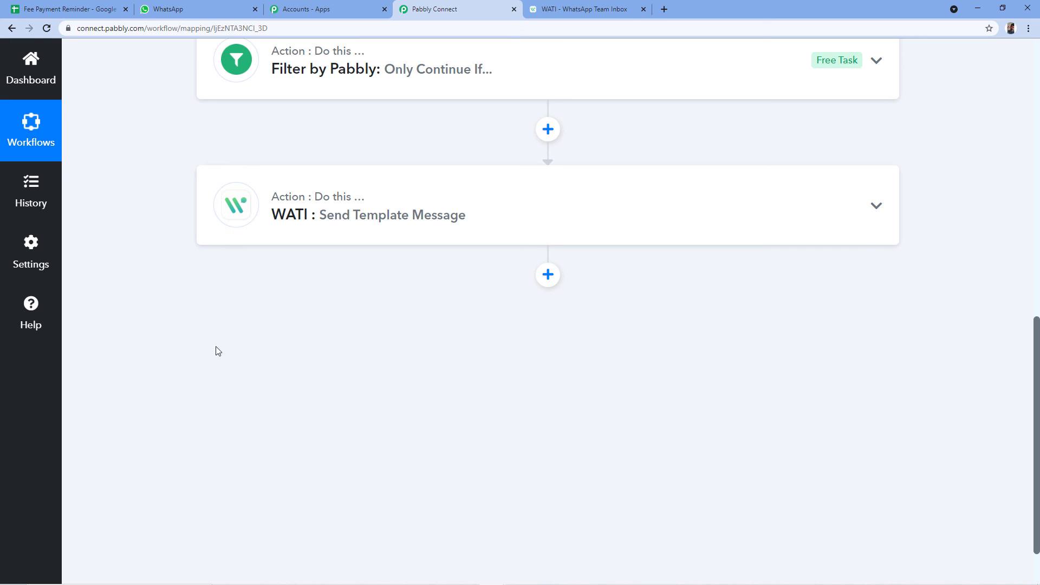
click(71, 9)
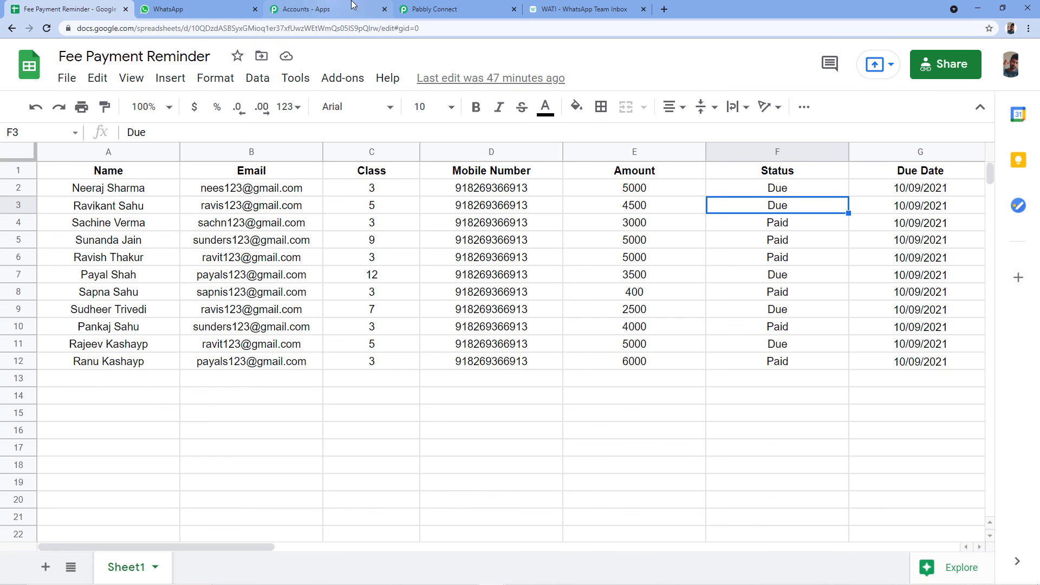
In the Pabbly Connect workflow, recheck the Schedule trigger's daily frequency and run time alongside the Fee Payment Reminder sheet.
click(433, 9)
scroll(346, 227, up, 5)
scroll(348, 245, up, 7)
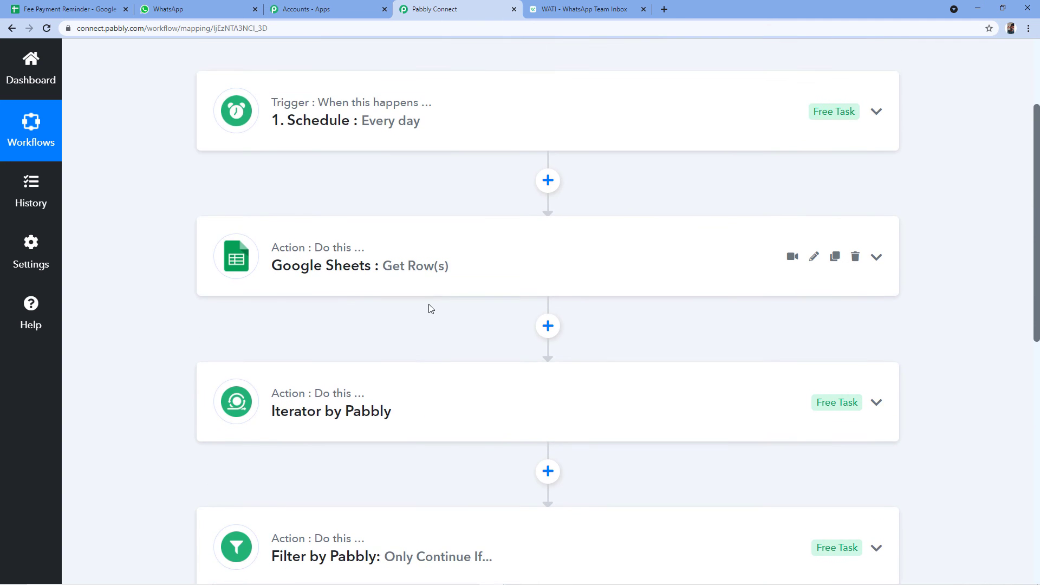
click(419, 261)
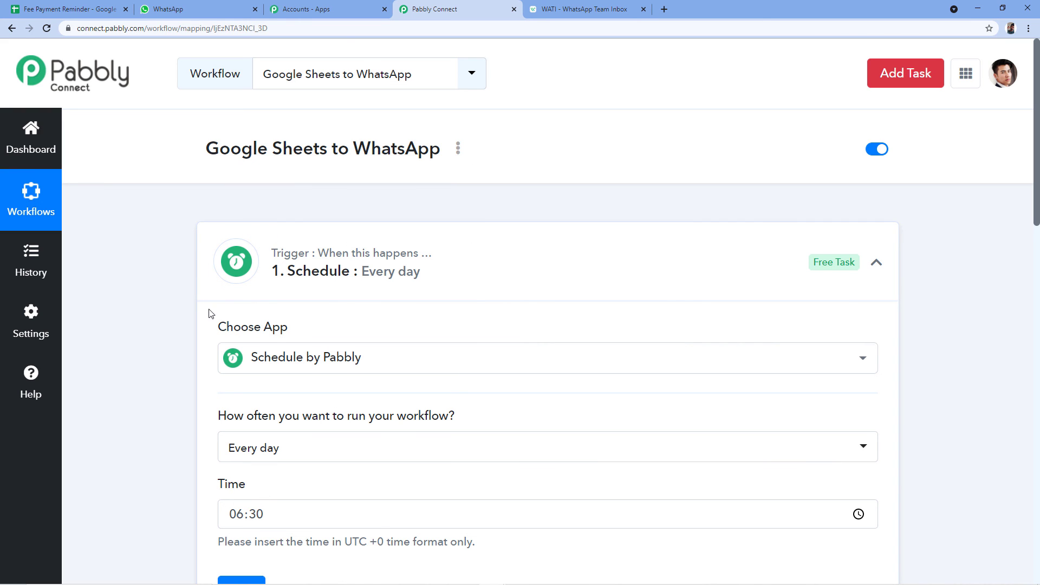
click(71, 9)
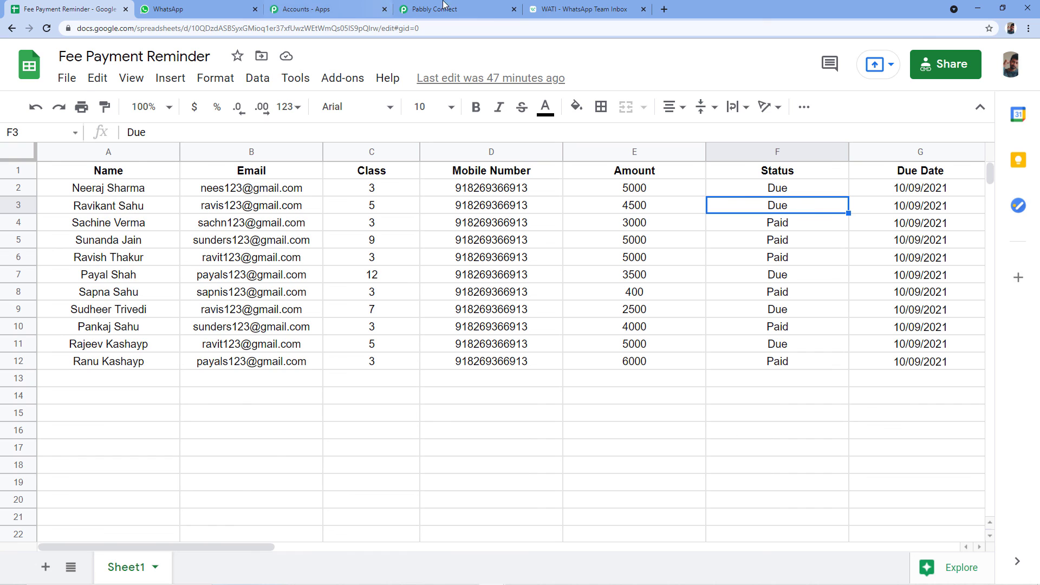
click(425, 8)
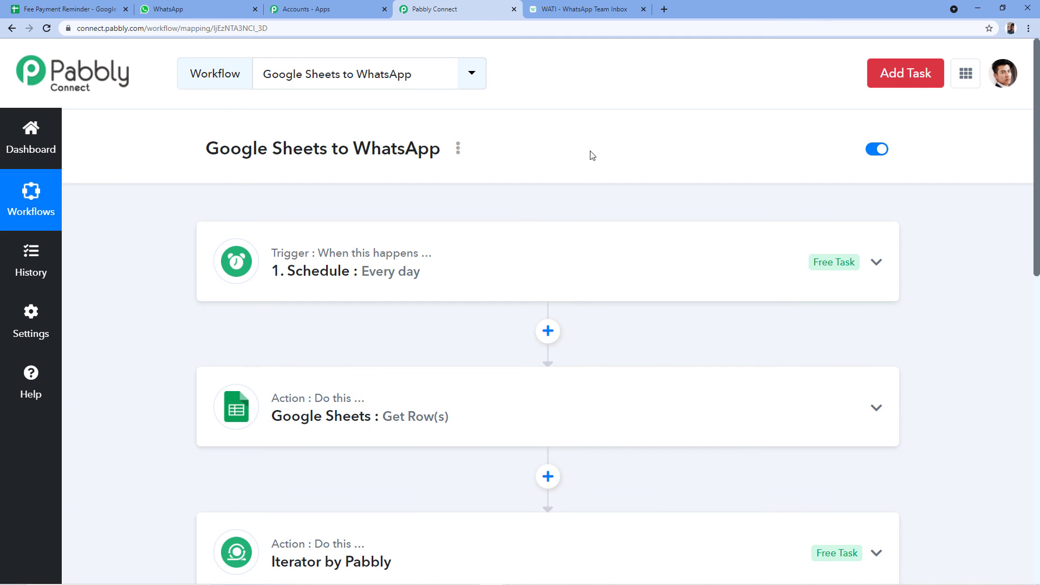